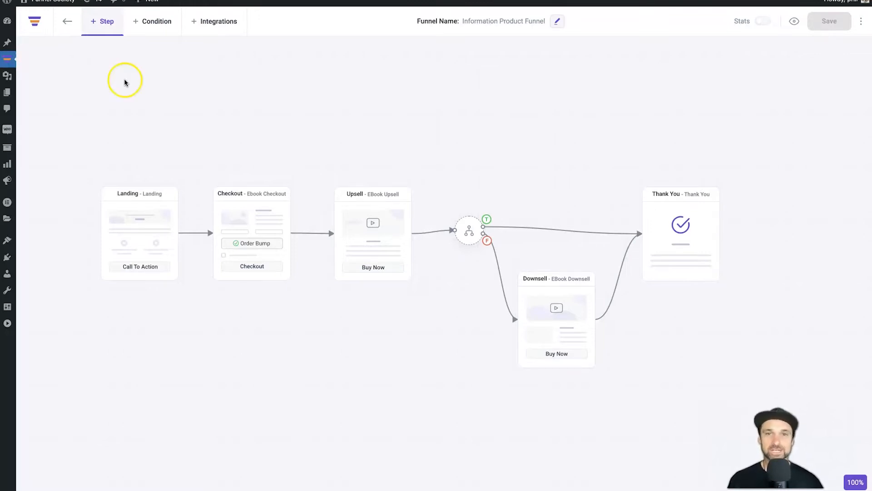
# Realign the Landing, Upsell and Checkout cards and turn on Stats to show per-step counts
pyautogui.moveTo(135, 243)
pyautogui.mouseDown()
pyautogui.moveTo(132, 233)
pyautogui.moveTo(132, 242)
pyautogui.mouseUp()
pyautogui.moveTo(260, 235)
pyautogui.mouseDown()
pyautogui.moveTo(265, 200)
pyautogui.moveTo(257, 234)
pyautogui.mouseUp()
pyautogui.moveTo(378, 226); pyautogui.dragTo(377, 225)
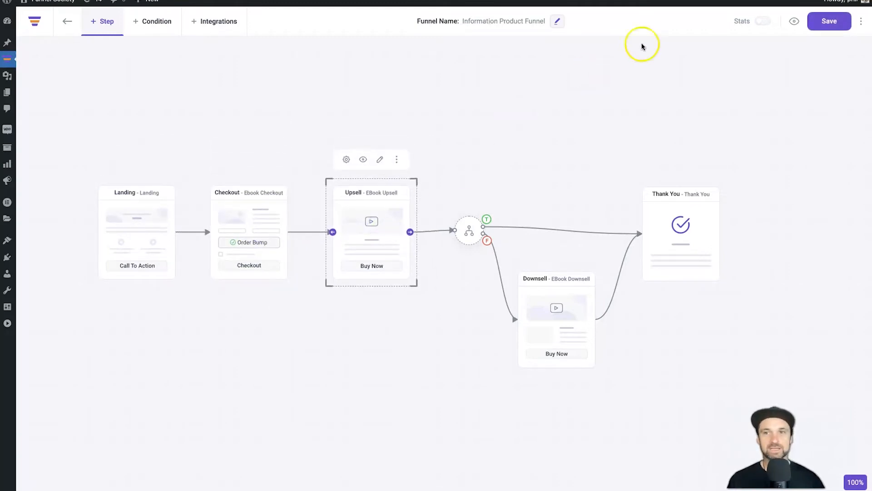
pyautogui.click(764, 21)
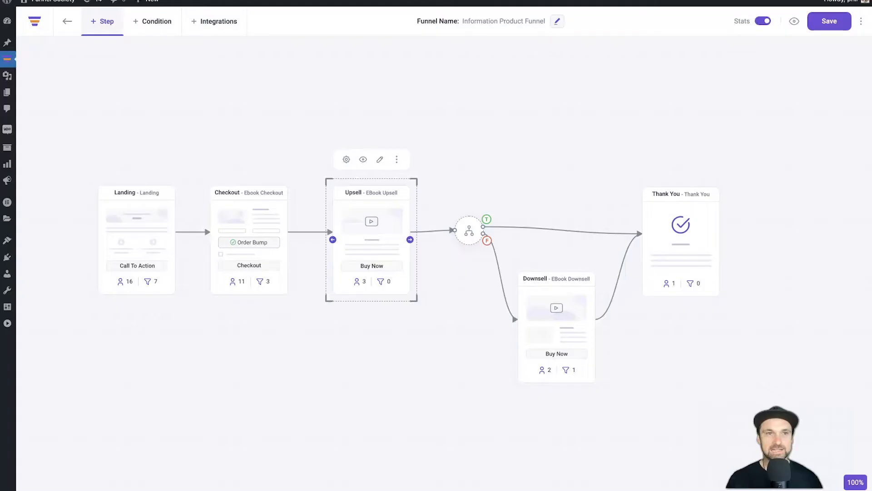
pyautogui.moveTo(245, 208)
pyautogui.mouseDown()
pyautogui.moveTo(250, 238)
pyautogui.moveTo(252, 195)
pyautogui.moveTo(254, 208)
pyautogui.mouseUp()
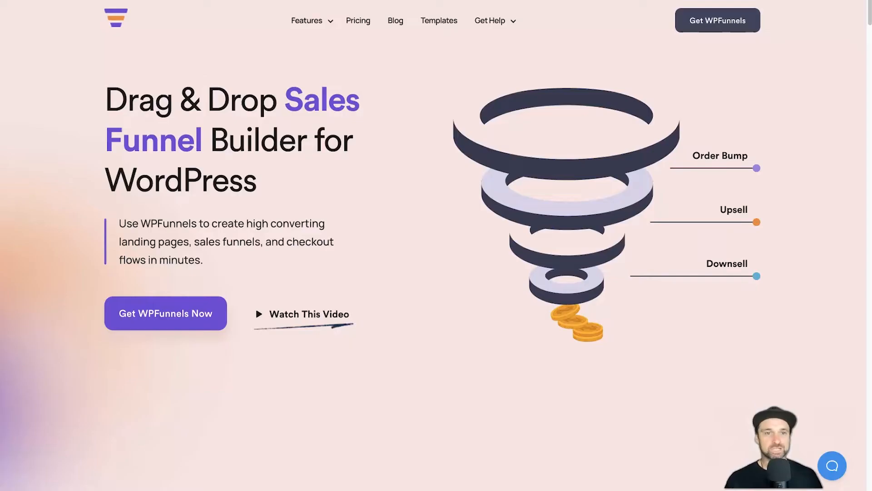
pyautogui.moveTo(323, 28)
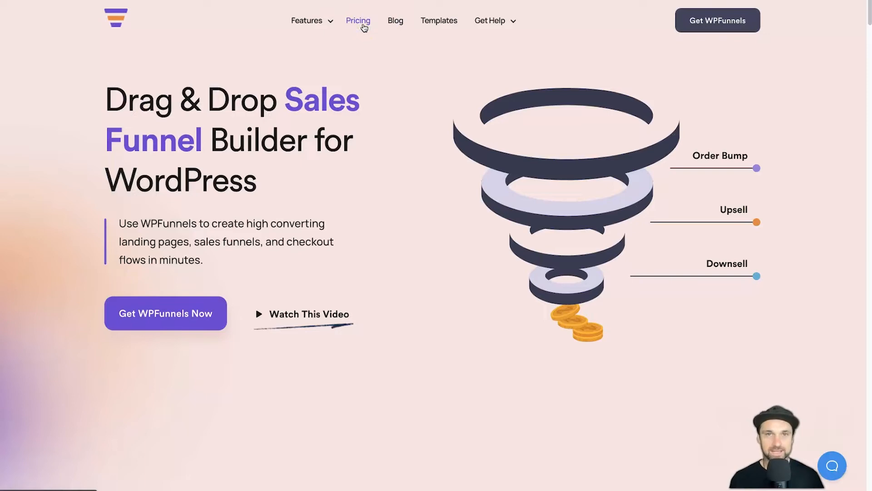
# Go to the Pricing page and choose the Large annual plan with unlimited sites
pyautogui.click(364, 28)
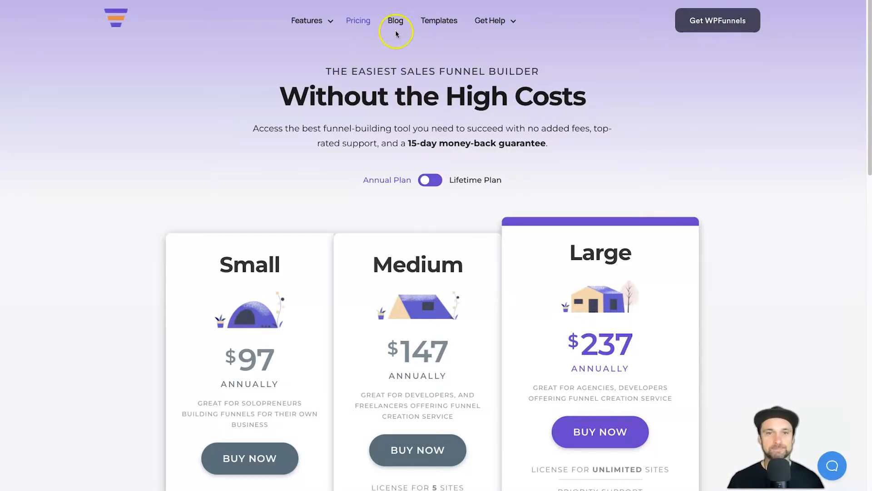
pyautogui.scroll(-1, 564, 63)
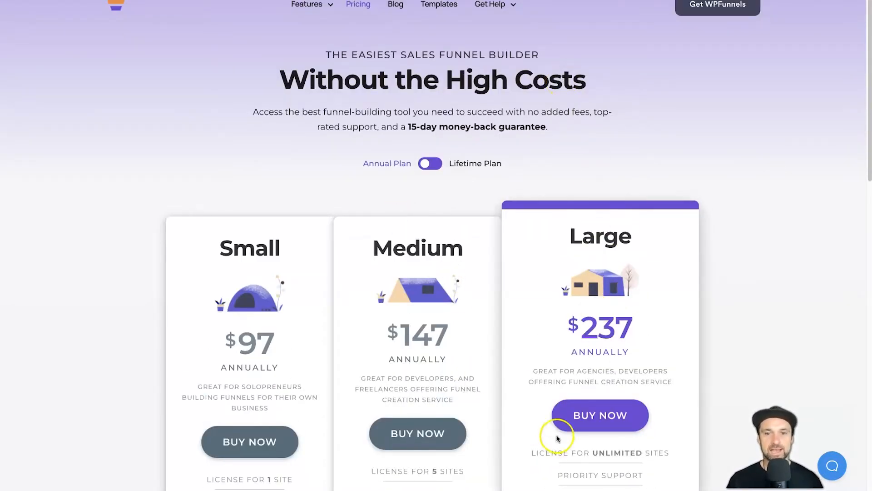
pyautogui.moveTo(535, 454); pyautogui.dragTo(663, 451)
pyautogui.click(633, 437)
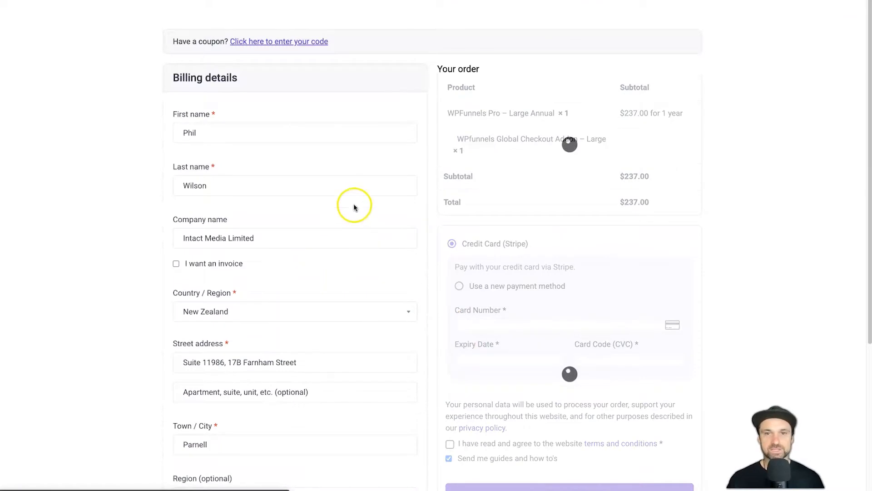
# Apply coupon LMR20 at checkout, bringing the total down to $189.60
pyautogui.moveTo(174, 40); pyautogui.dragTo(229, 42)
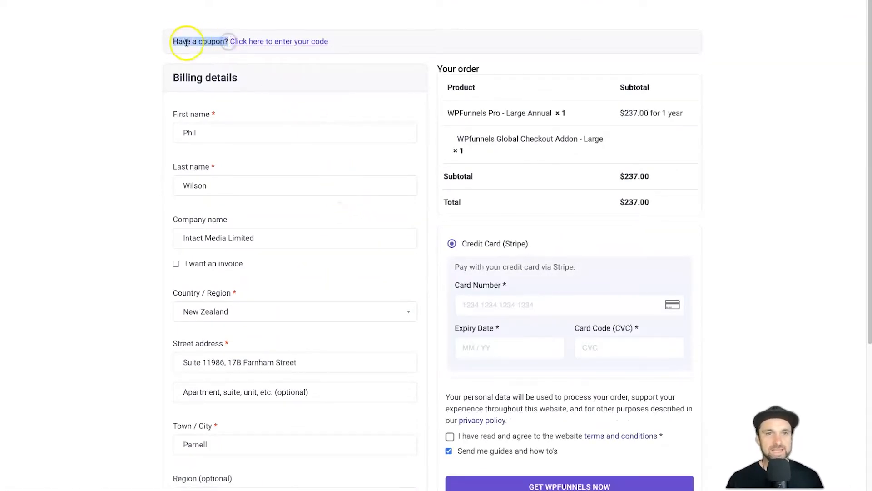
pyautogui.click(257, 41)
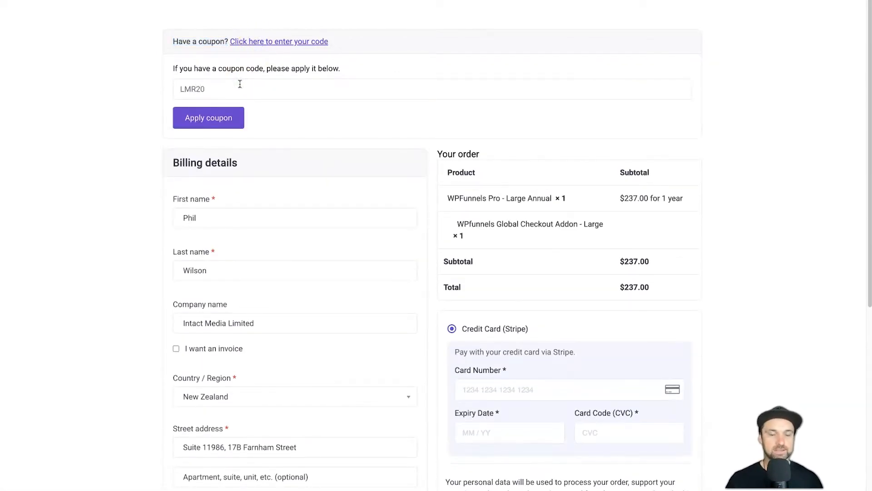
pyautogui.click(209, 118)
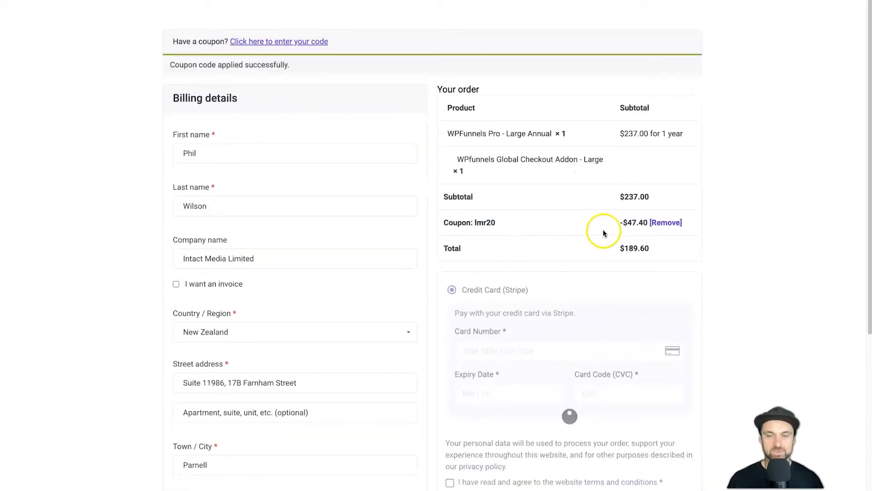
pyautogui.moveTo(662, 247); pyautogui.dragTo(602, 245)
pyautogui.click(602, 246)
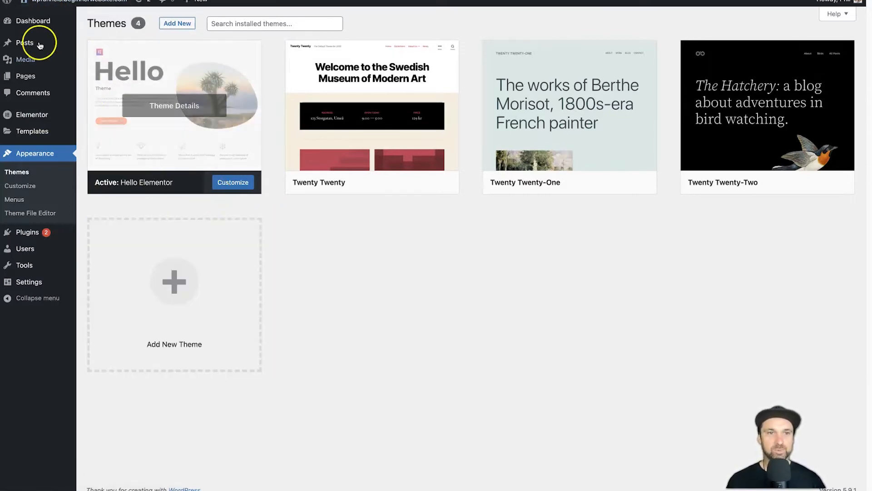
# Preview the test site's front page in a new tab, then switch to the getwpfunnels account tab
pyautogui.rightClick(43, 5)
pyautogui.click(55, 10)
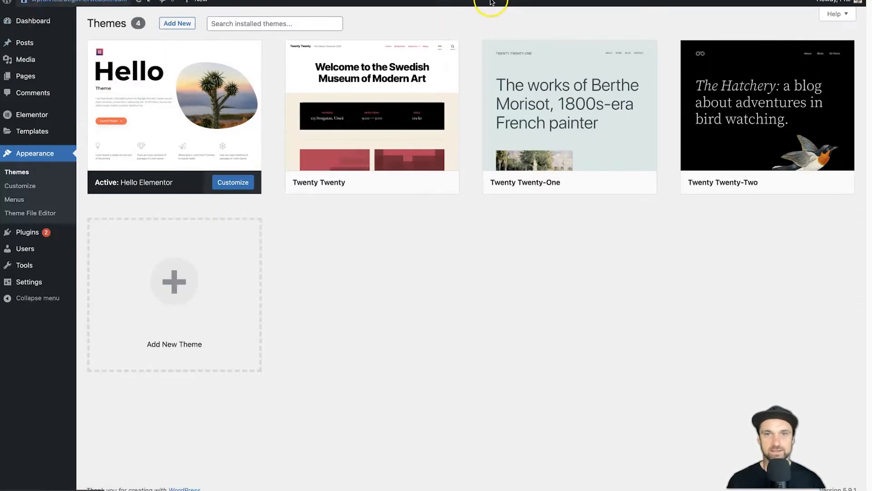
pyautogui.click(484, 1)
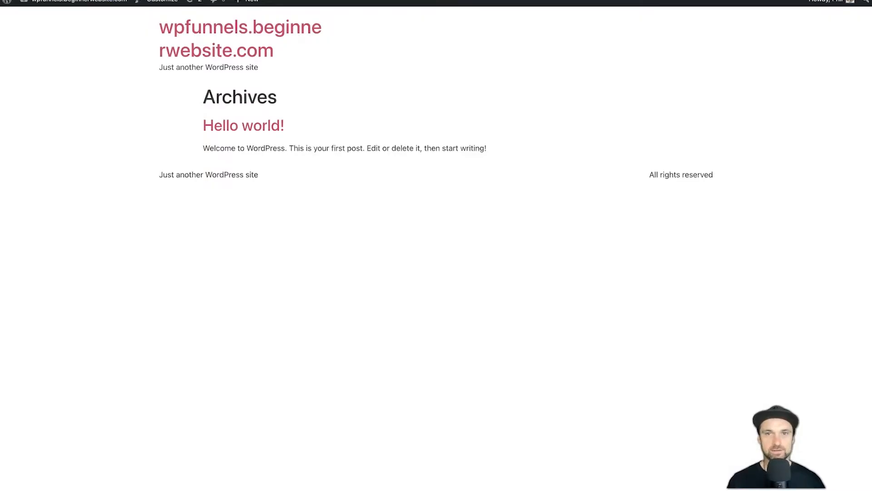
pyautogui.click(386, 1)
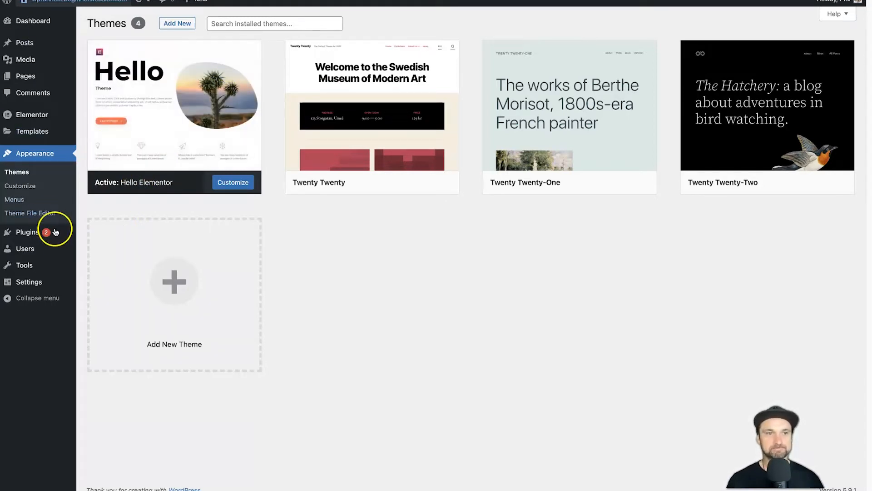
pyautogui.moveTo(55, 233)
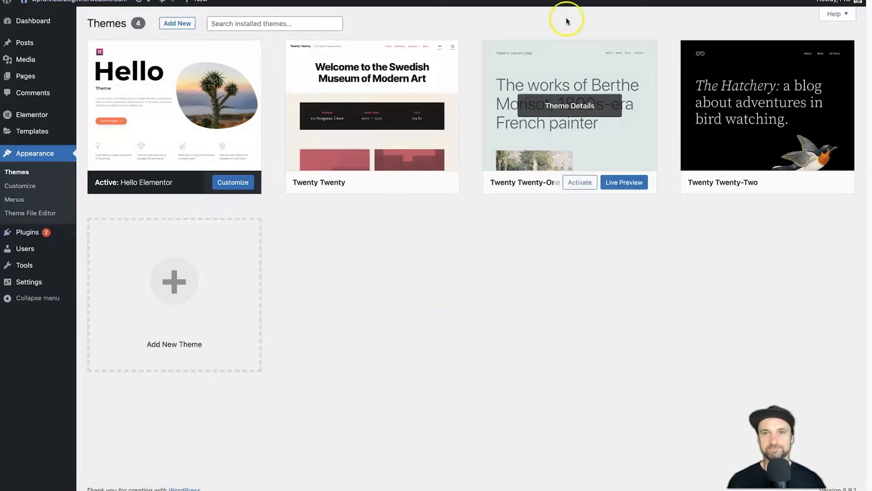
pyautogui.click(613, 1)
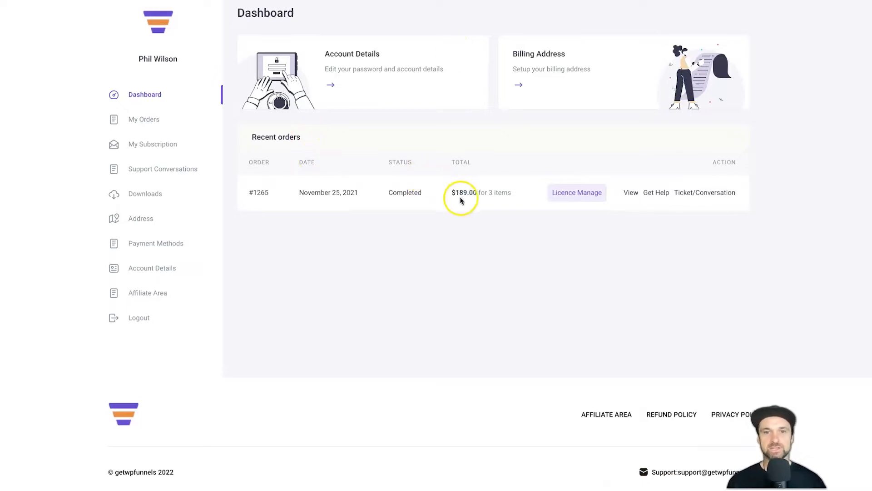
# Download WPFunnels Basic (wpfunnels.2.3.5.zip) from the account's Downloads list
pyautogui.moveTo(453, 193); pyautogui.dragTo(497, 189)
pyautogui.click(497, 190)
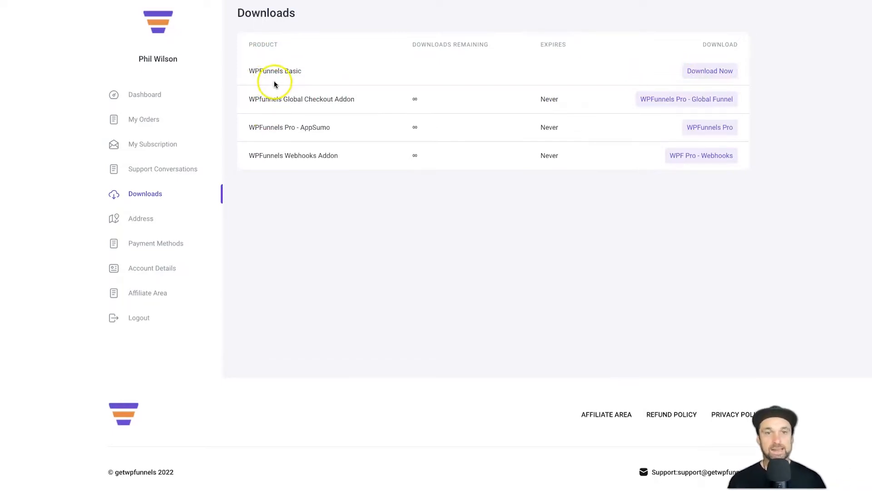
pyautogui.moveTo(313, 72); pyautogui.dragTo(296, 126)
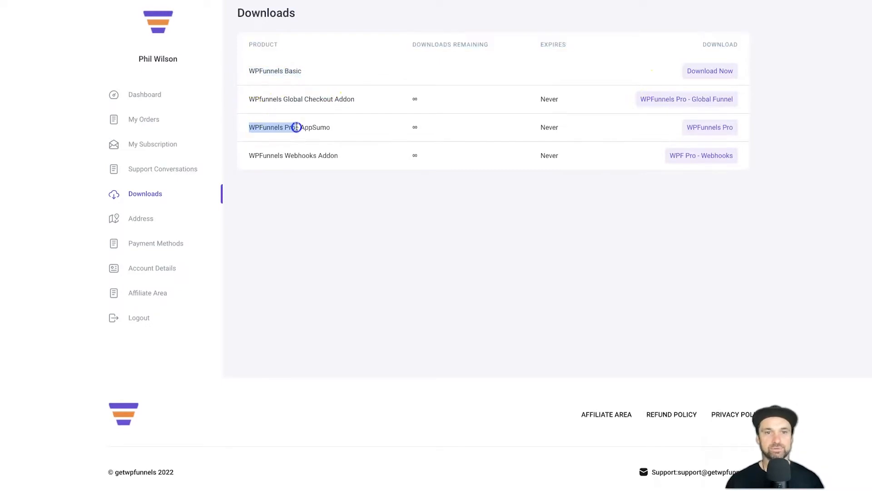
pyautogui.click(788, 80)
pyautogui.click(717, 71)
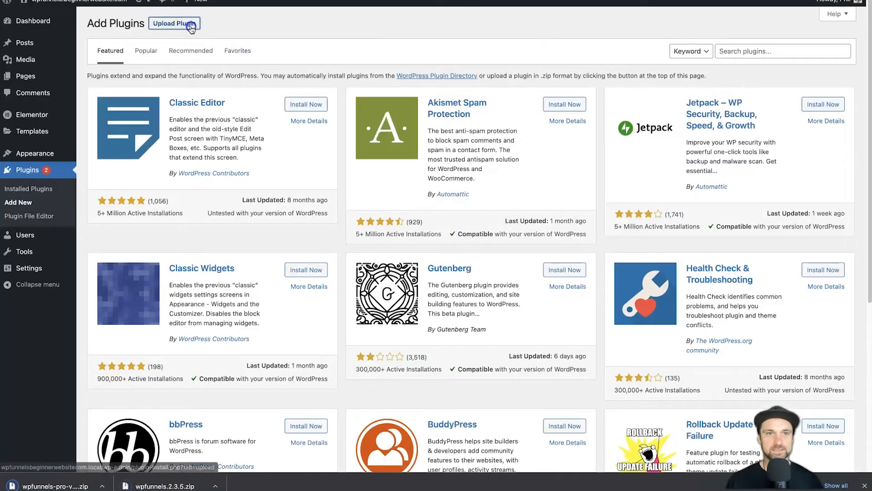
# Upload, install and activate wpfunnels.2.3.5.zip as a WordPress plugin
pyautogui.click(175, 23)
pyautogui.moveTo(150, 481); pyautogui.dragTo(412, 114)
pyautogui.click(549, 111)
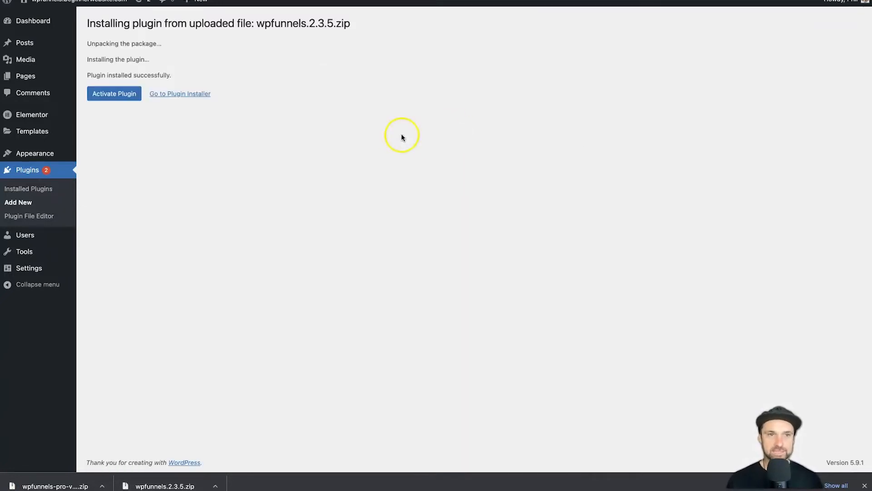
pyautogui.click(114, 93)
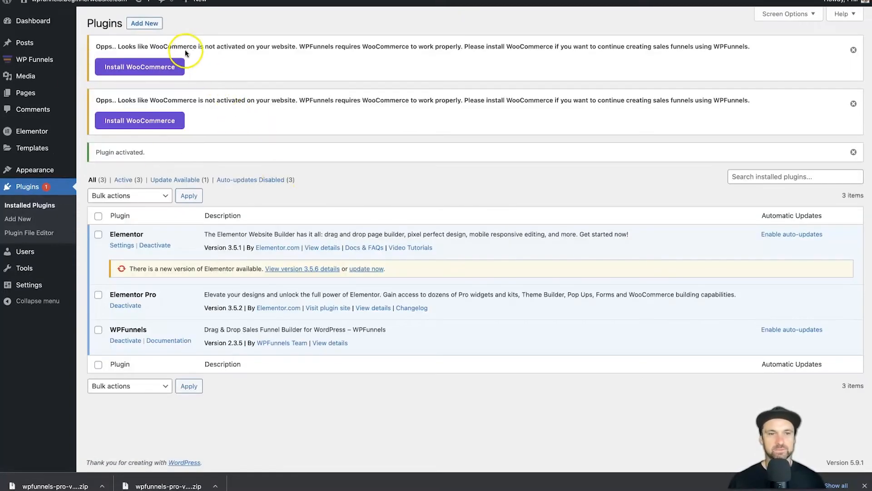
# Install WooCommerce, which WPFunnels reports as required but not activated
pyautogui.moveTo(96, 46); pyautogui.dragTo(296, 47)
pyautogui.click(268, 70)
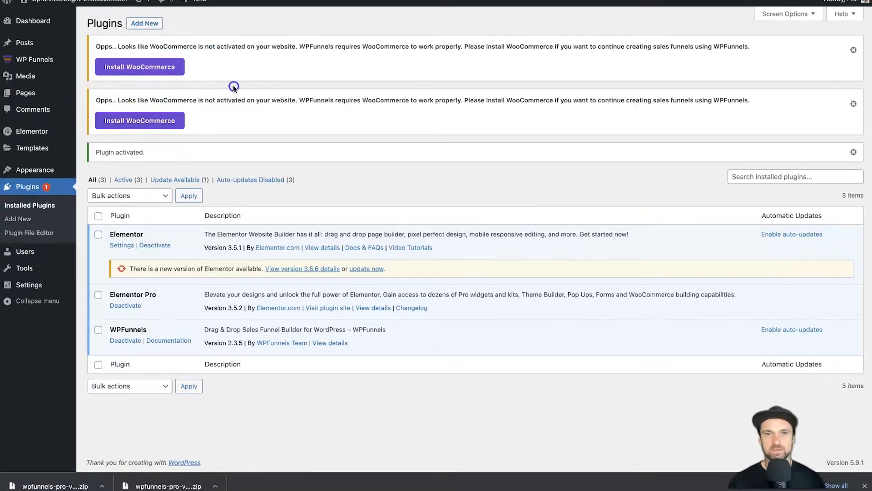
pyautogui.click(164, 68)
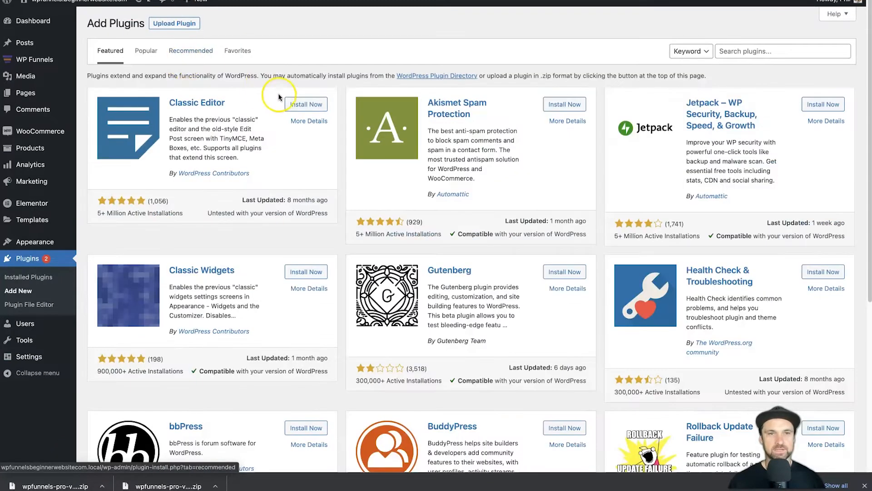
# Upload, install and activate the WPFunnels Pro zip
pyautogui.click(174, 23)
pyautogui.moveTo(55, 486); pyautogui.dragTo(399, 114)
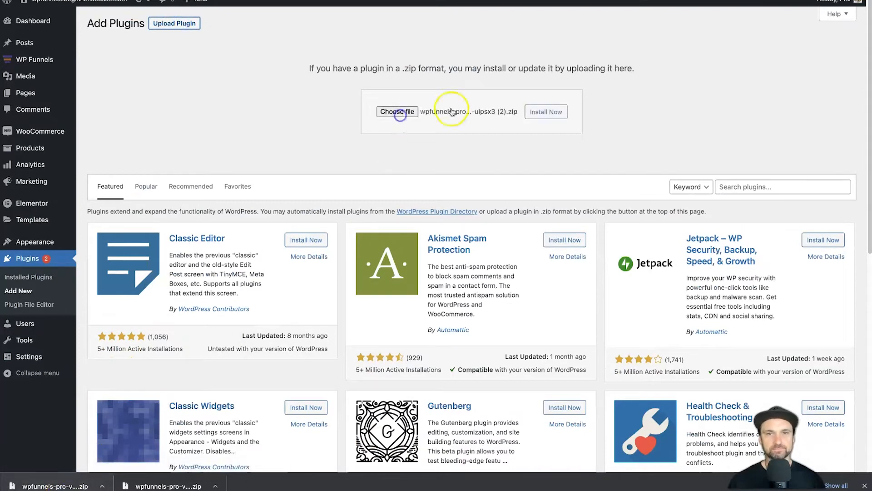
pyautogui.click(547, 113)
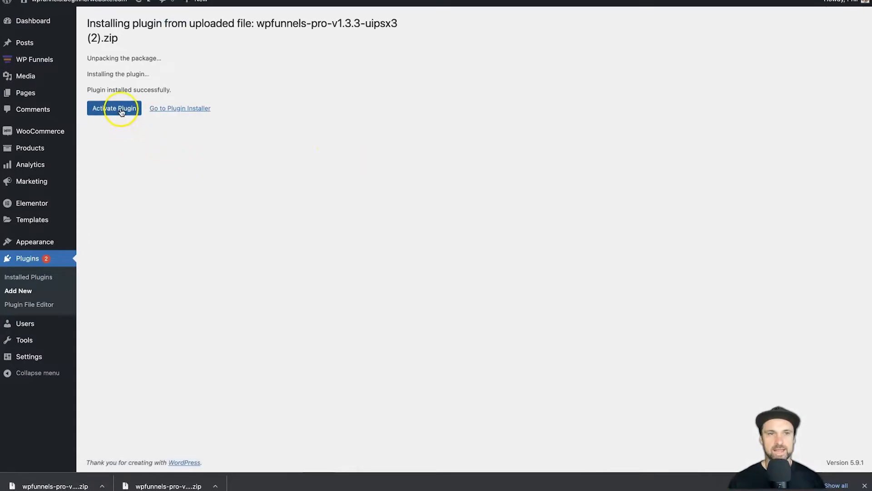
pyautogui.click(115, 108)
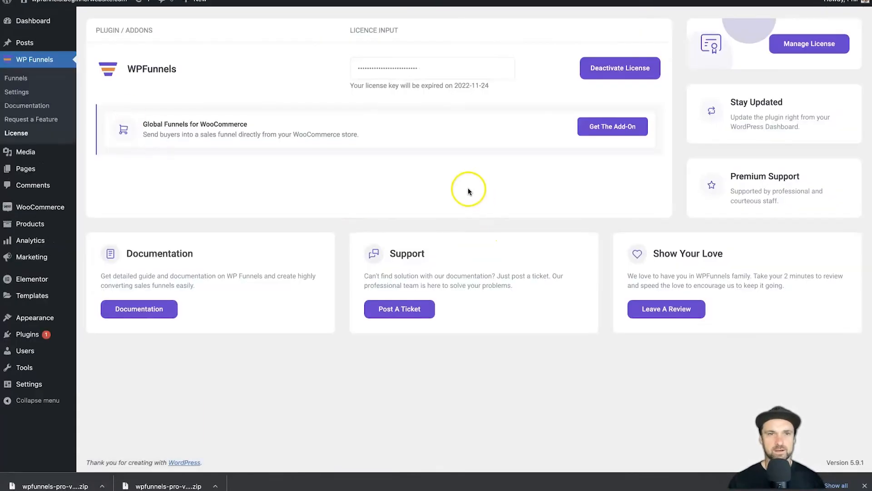
# Check the active licence and its expiry date, then open the Funnels overview page
pyautogui.doubleClick(371, 62)
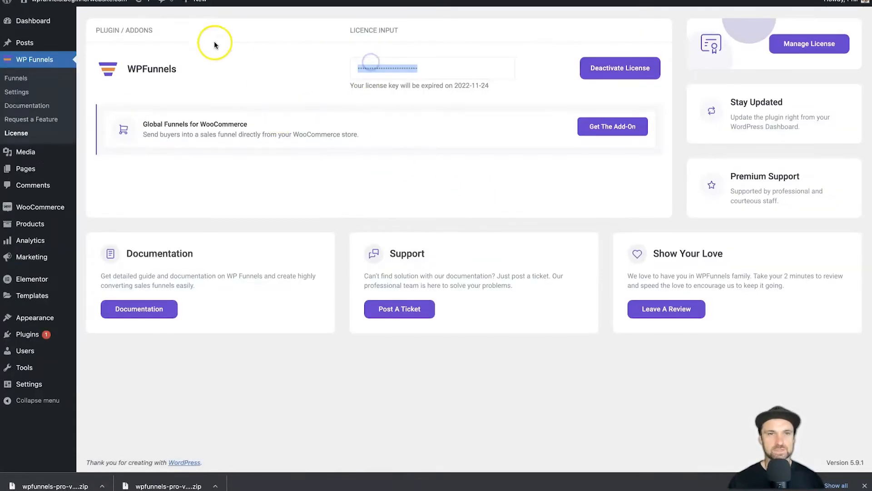
pyautogui.click(450, 78)
pyautogui.click(397, 76)
pyautogui.moveTo(352, 86); pyautogui.dragTo(499, 86)
pyautogui.click(503, 87)
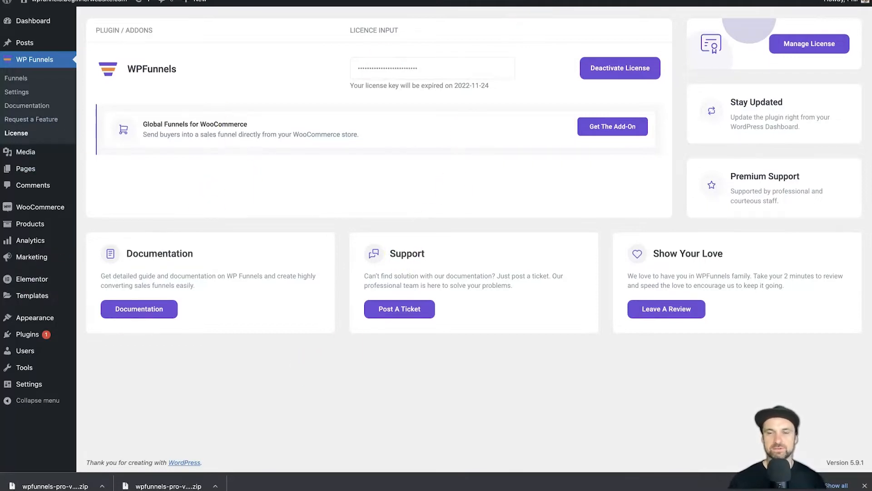
pyautogui.click(190, 1)
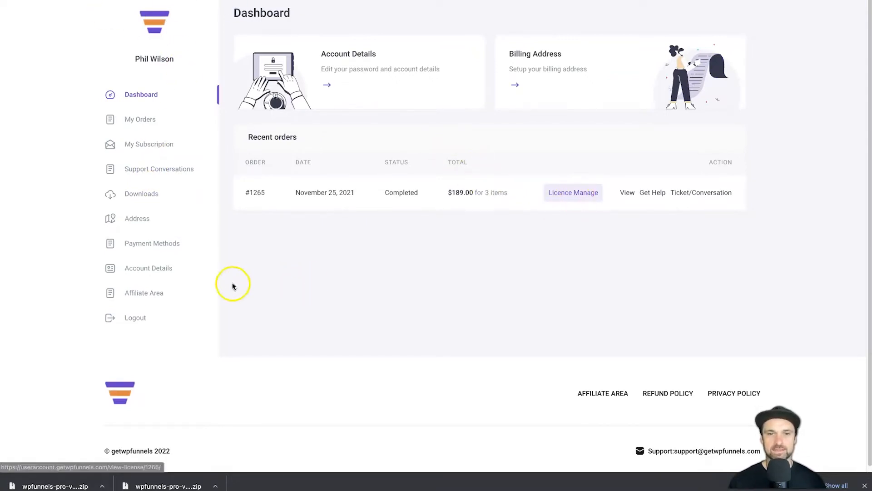
pyautogui.click(100, 1)
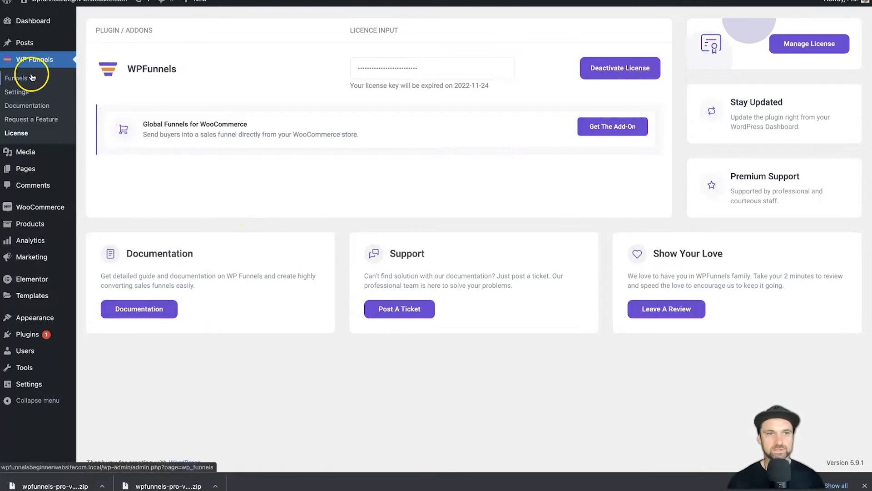
pyautogui.click(16, 80)
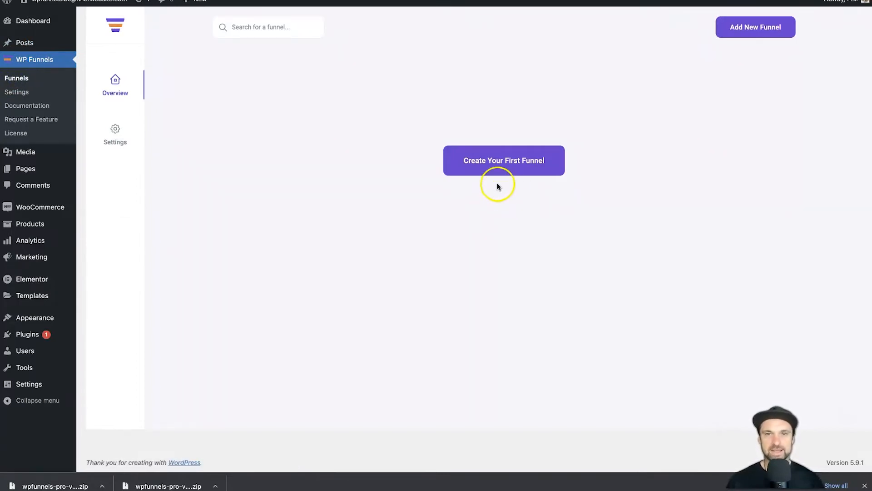
# Start a first funnel and filter the templates by Free, Premium, then All
pyautogui.click(488, 176)
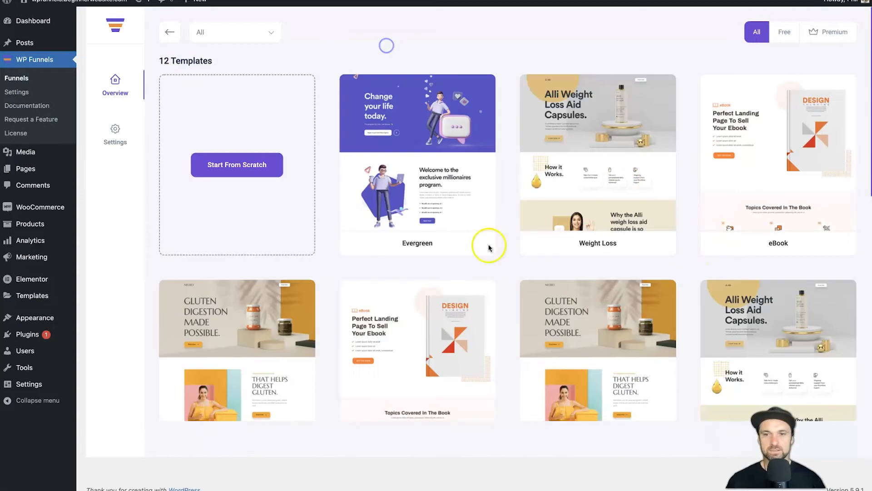
pyautogui.scroll(-5, 434, 287)
pyautogui.scroll(5, 434, 288)
pyautogui.moveTo(145, 59); pyautogui.dragTo(253, 55)
pyautogui.click(256, 57)
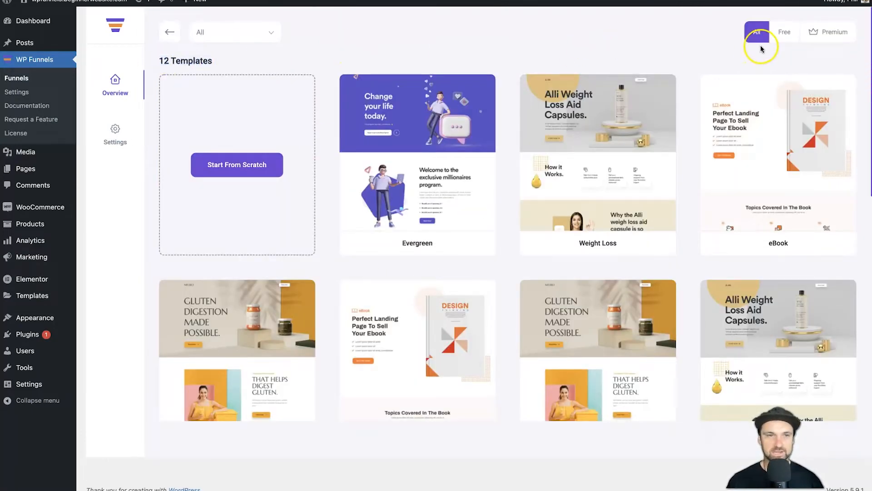
pyautogui.click(781, 32)
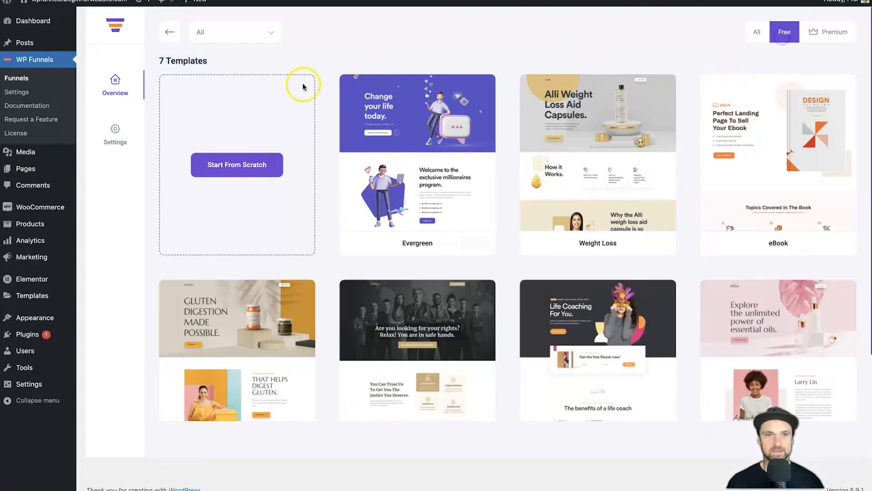
pyautogui.click(306, 60)
pyautogui.scroll(-3, 411, 84)
pyautogui.scroll(3, 420, 86)
pyautogui.click(816, 33)
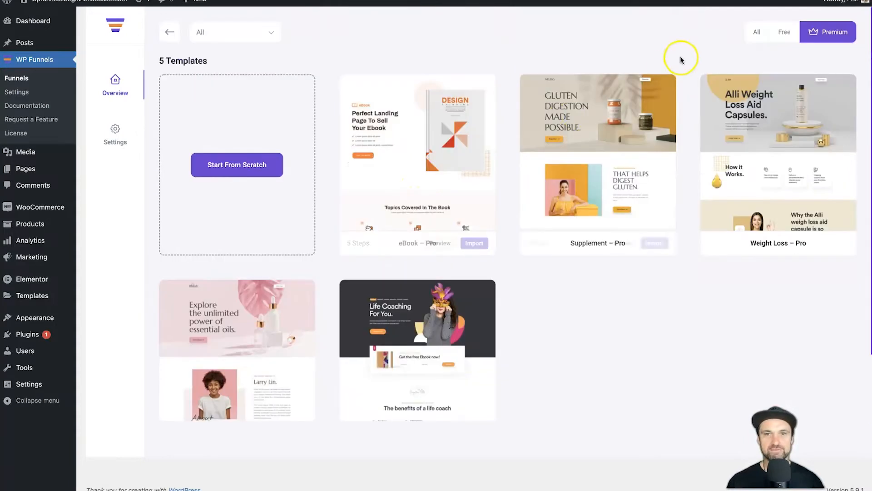
pyautogui.click(756, 32)
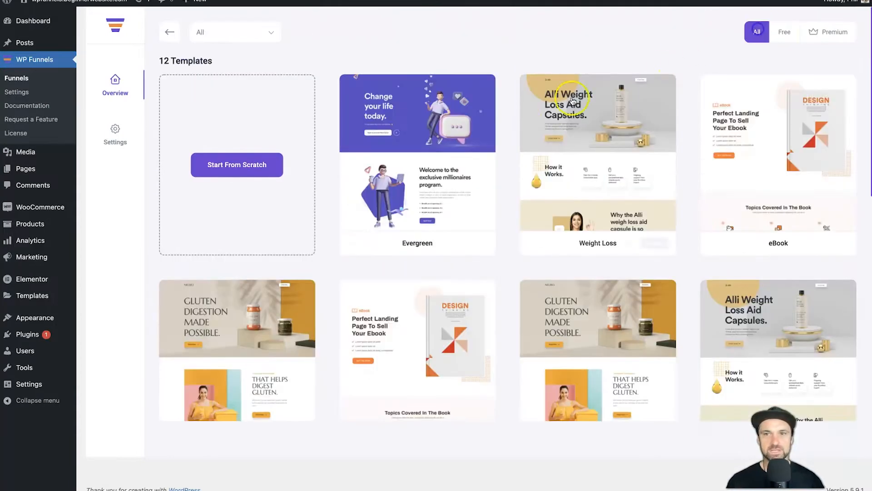
# Find the Life Coach Pro template in the list and import it
pyautogui.scroll(-4, 595, 240)
pyautogui.scroll(-3, 604, 238)
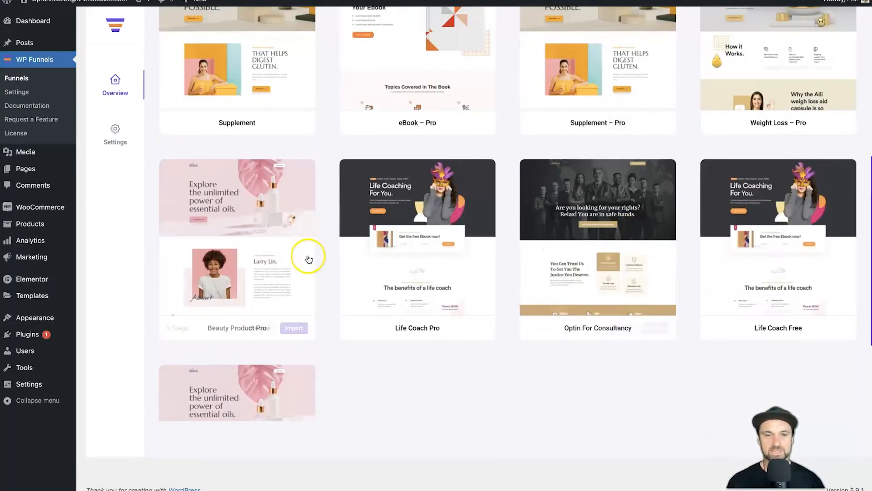
pyautogui.scroll(-4, 309, 255)
pyautogui.moveTo(214, 334)
pyautogui.scroll(3, 219, 332)
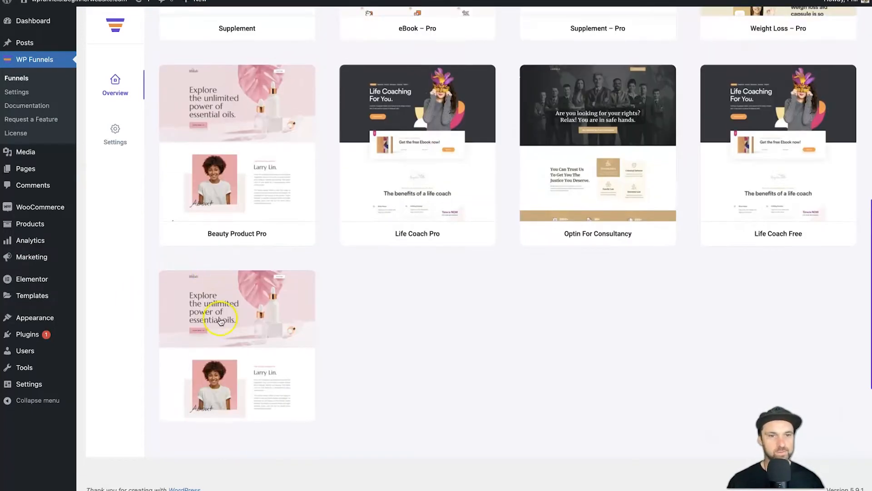
pyautogui.scroll(-2, 201, 399)
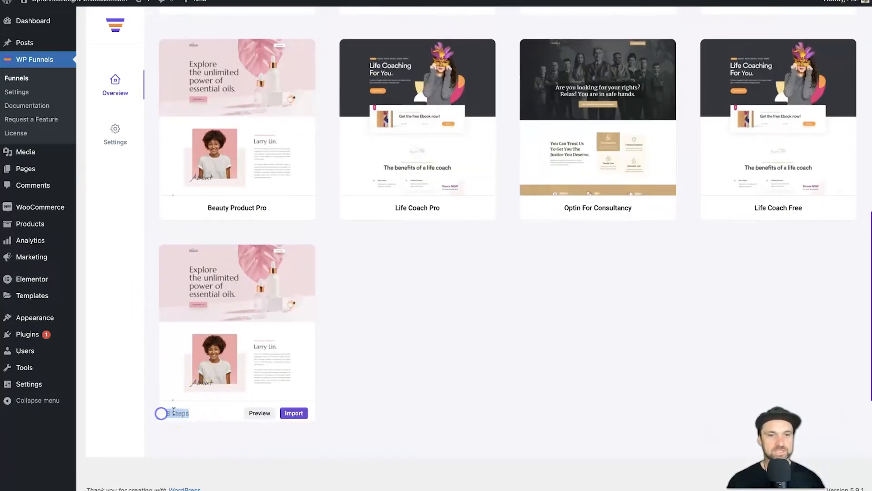
pyautogui.scroll(-1, 283, 286)
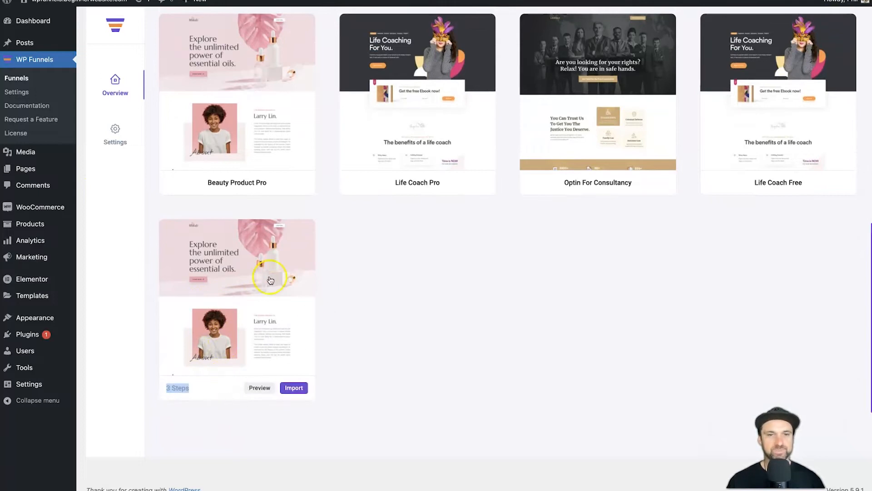
pyautogui.moveTo(193, 188)
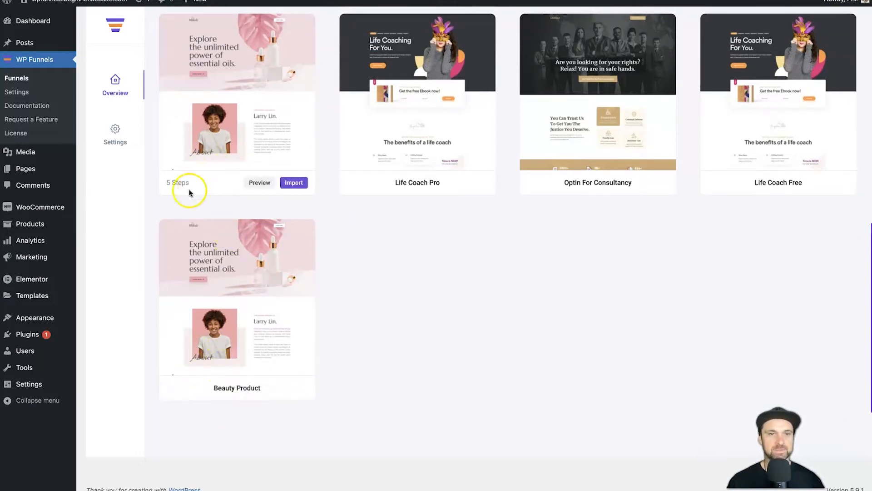
pyautogui.scroll(1, 197, 214)
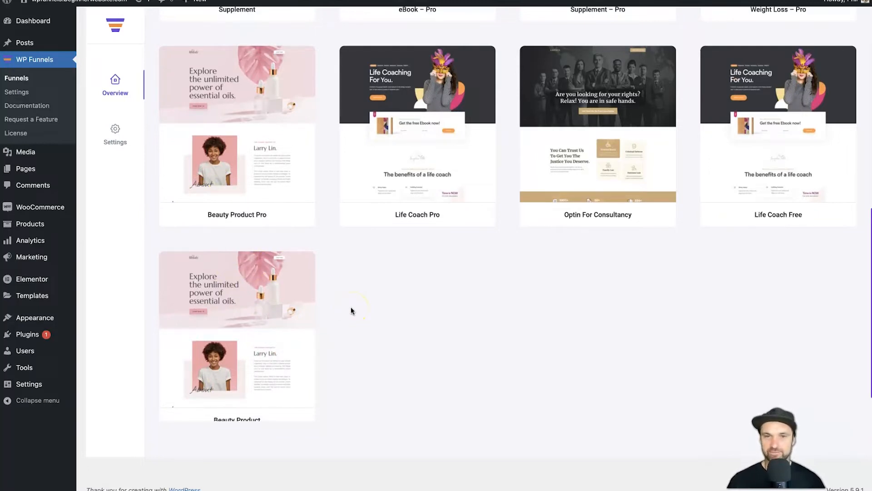
pyautogui.scroll(10, 588, 247)
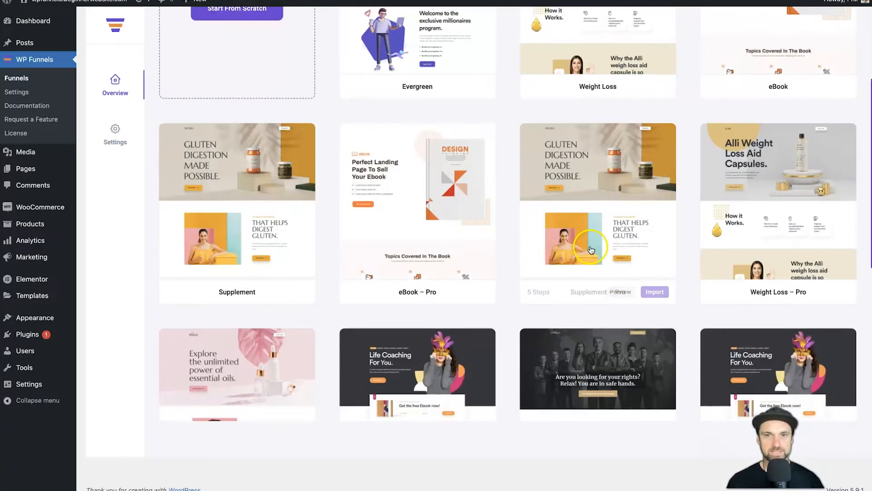
pyautogui.scroll(-4, 588, 247)
pyautogui.scroll(-5, 588, 250)
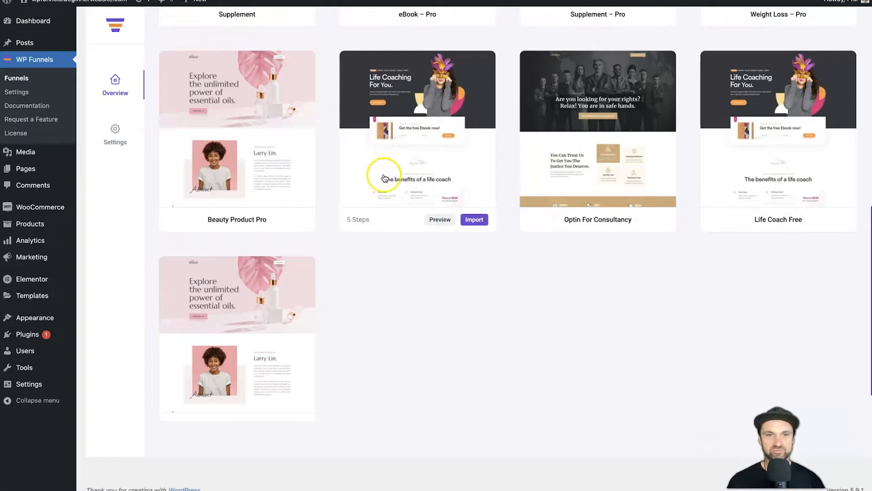
pyautogui.scroll(1, 423, 236)
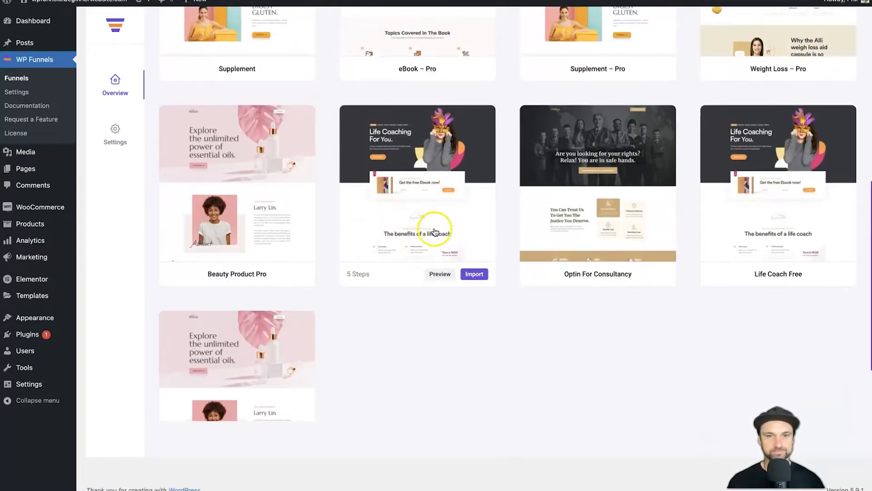
pyautogui.click(473, 275)
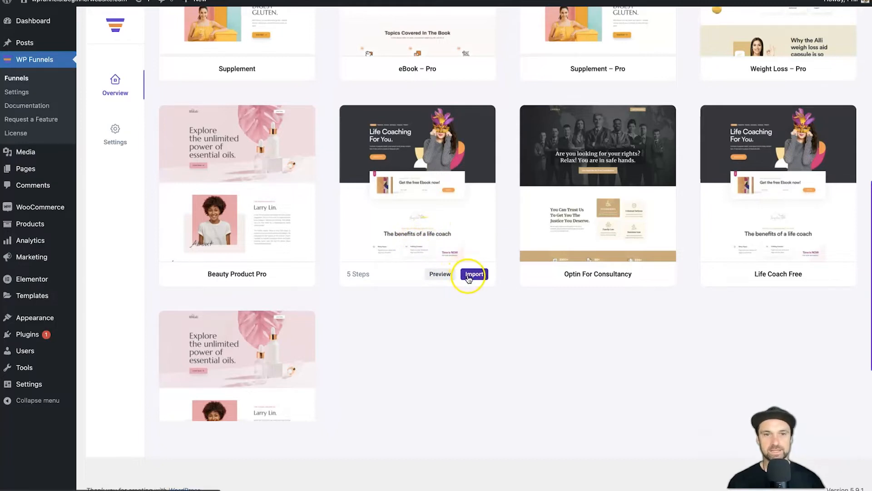
pyautogui.scroll(2, 487, 220)
pyautogui.scroll(5, 711, 138)
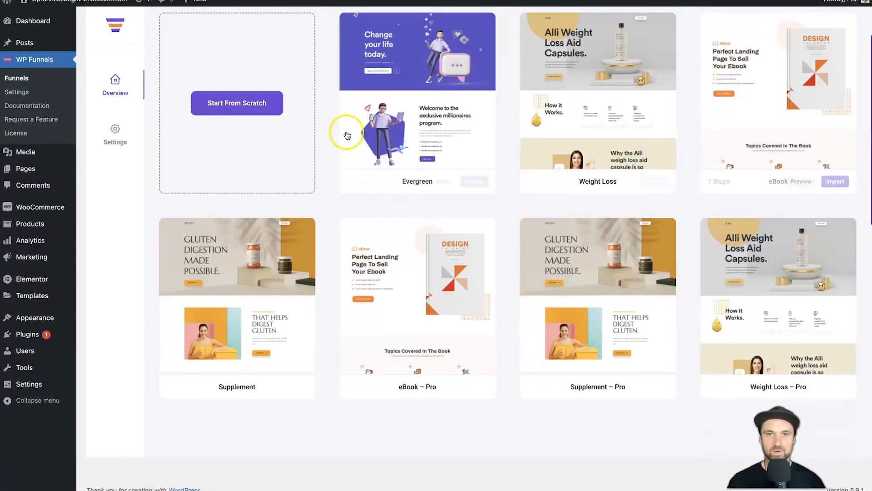
pyautogui.scroll(-4, 723, 218)
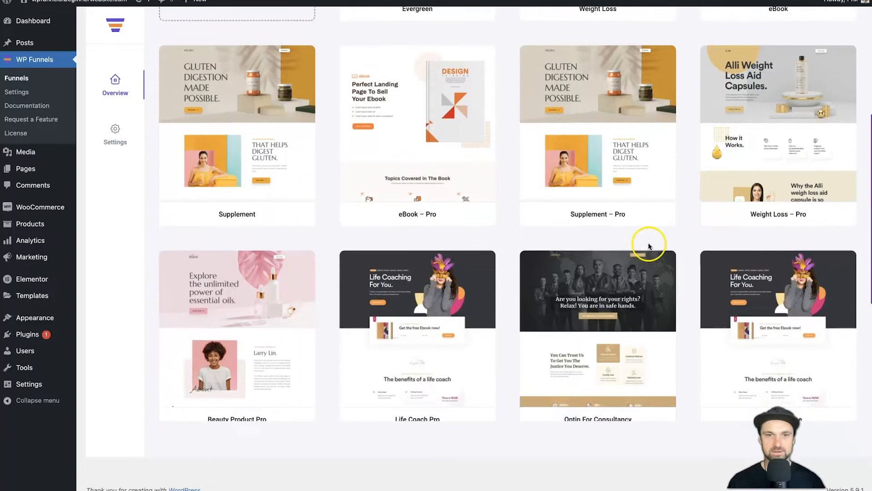
pyautogui.scroll(-2, 649, 246)
pyautogui.click(468, 355)
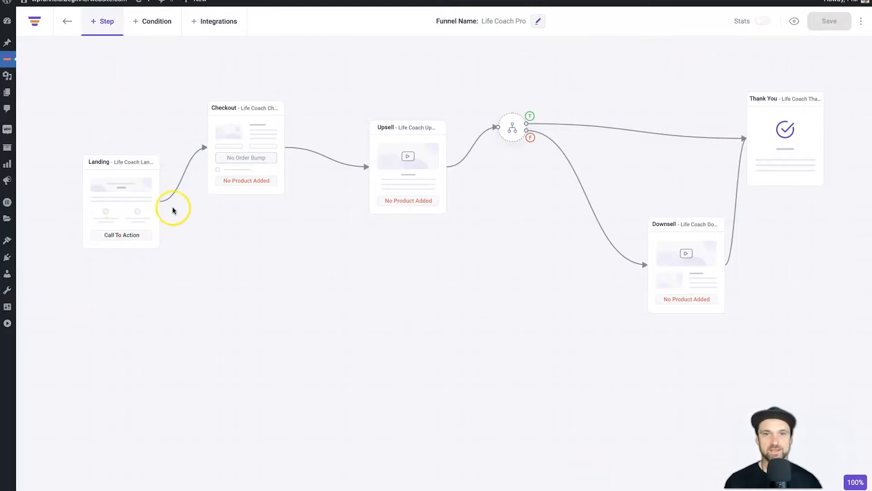
# Line Checkout, Upsell and the condition node up with Landing, and pull Downsell closer
pyautogui.moveTo(233, 133); pyautogui.dragTo(227, 187)
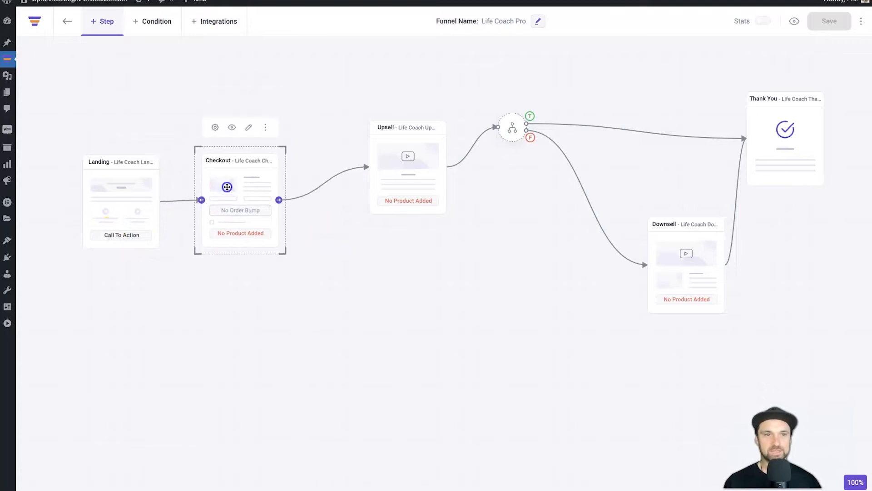
pyautogui.click(148, 167)
pyautogui.click(220, 171)
pyautogui.moveTo(416, 154); pyautogui.dragTo(372, 188)
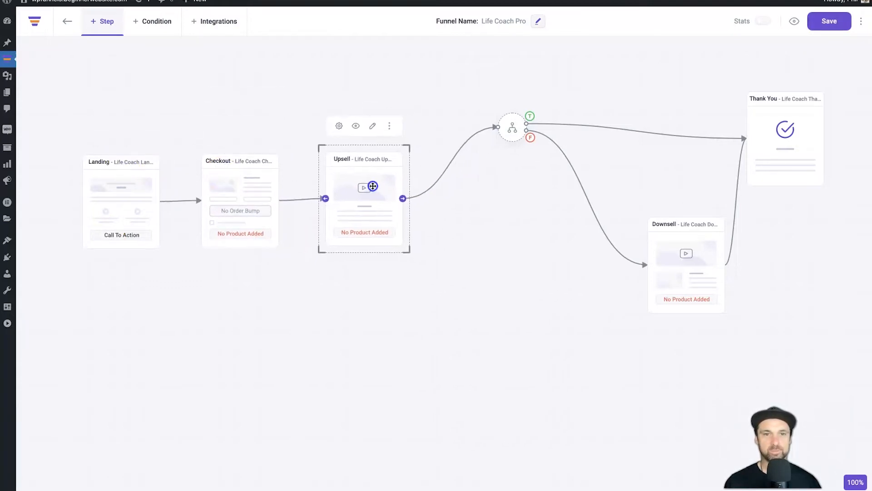
pyautogui.moveTo(512, 128); pyautogui.dragTo(461, 200)
pyautogui.moveTo(696, 261); pyautogui.dragTo(569, 290)
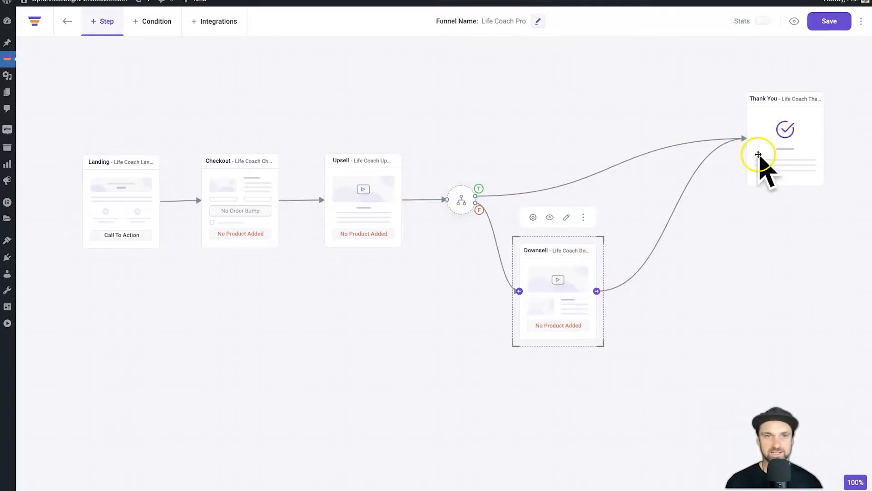
pyautogui.click(764, 254)
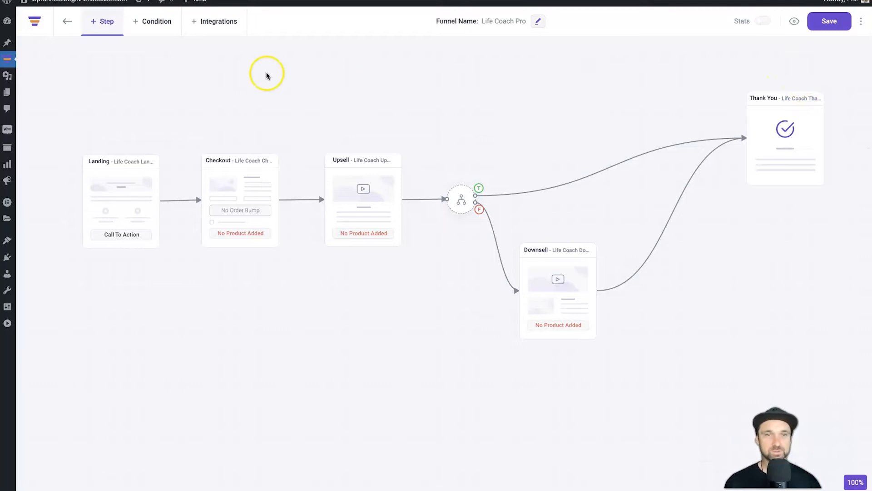
pyautogui.click(107, 16)
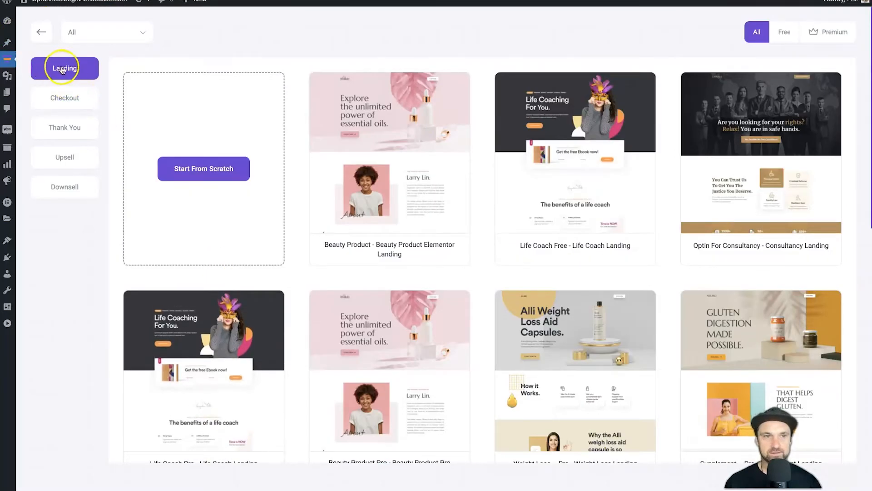
pyautogui.click(82, 97)
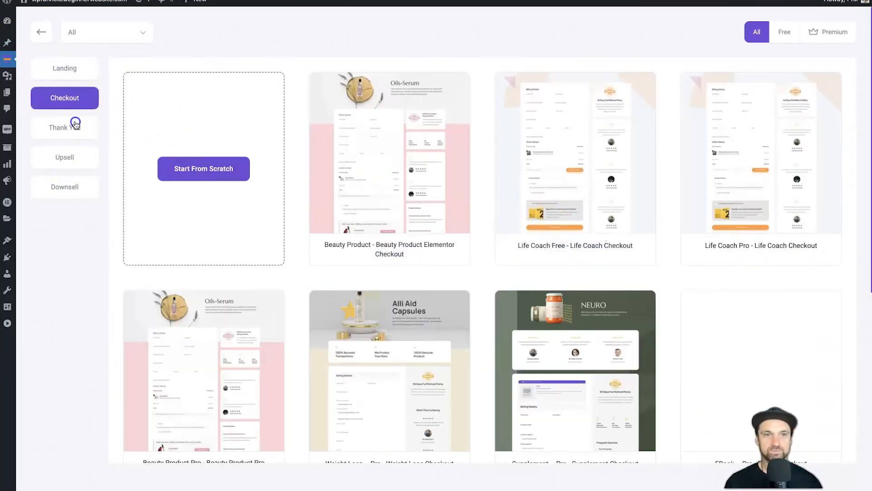
pyautogui.click(74, 121)
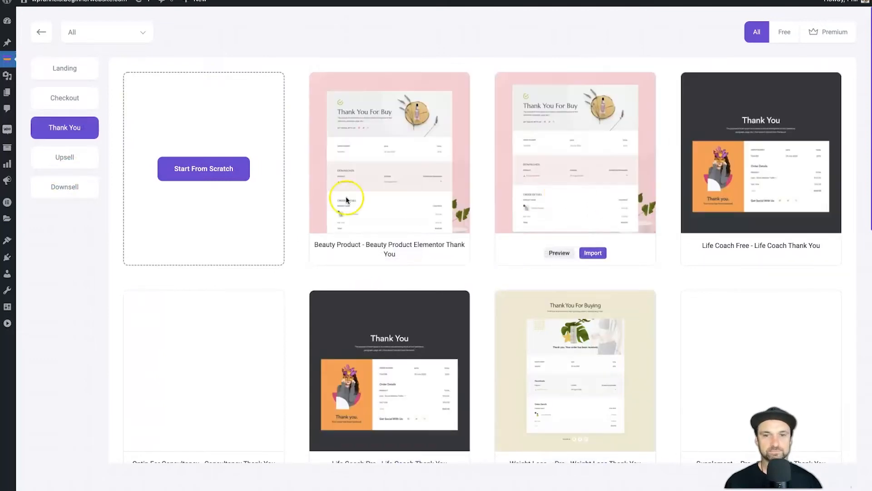
pyautogui.click(83, 152)
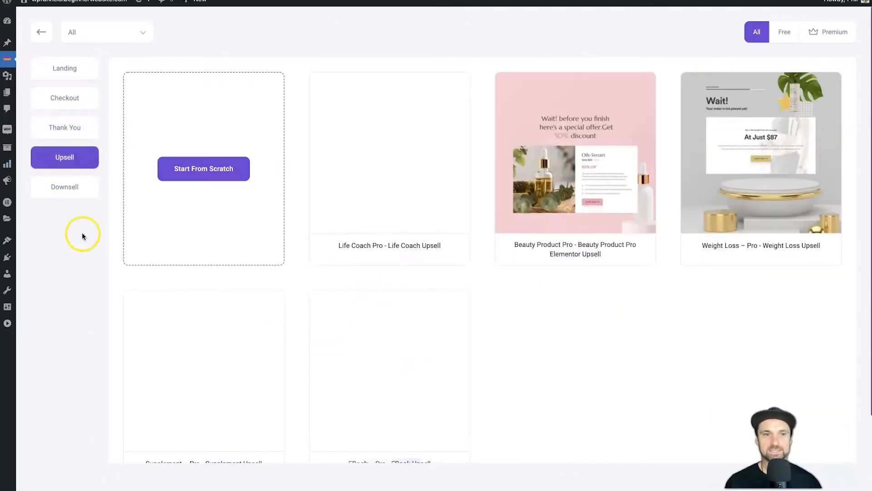
pyautogui.click(69, 193)
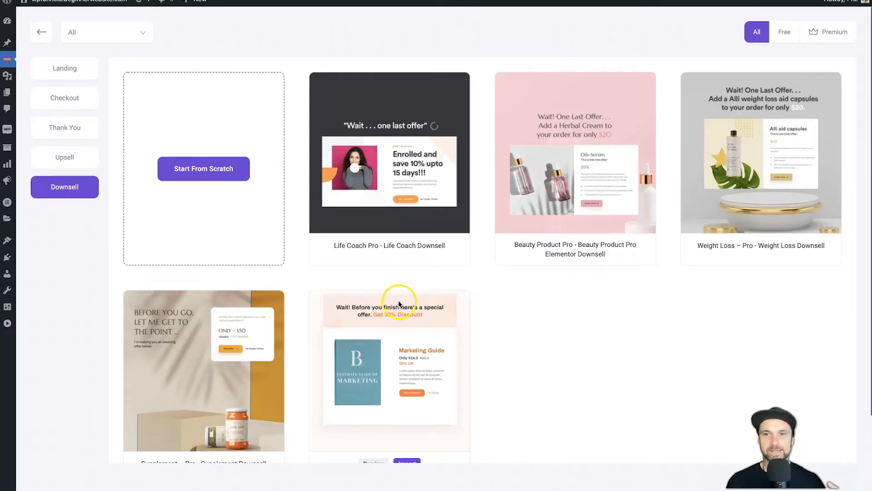
pyautogui.click(75, 68)
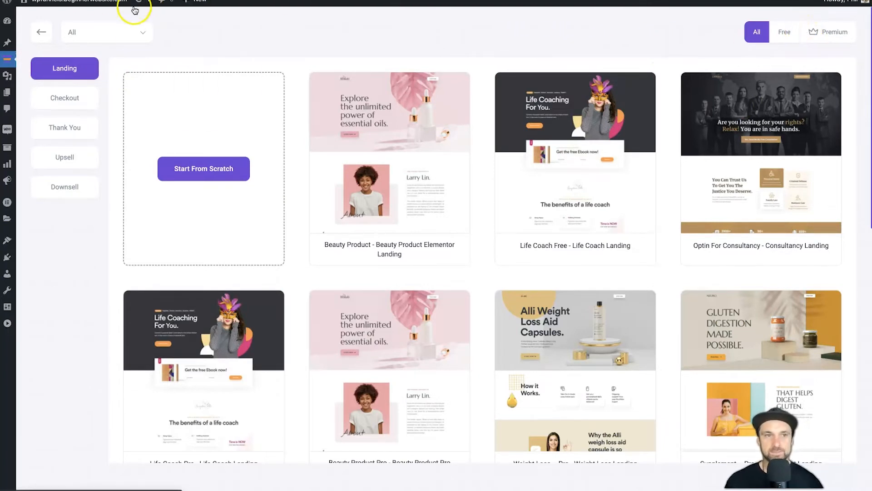
pyautogui.click(39, 31)
pyautogui.click(397, 278)
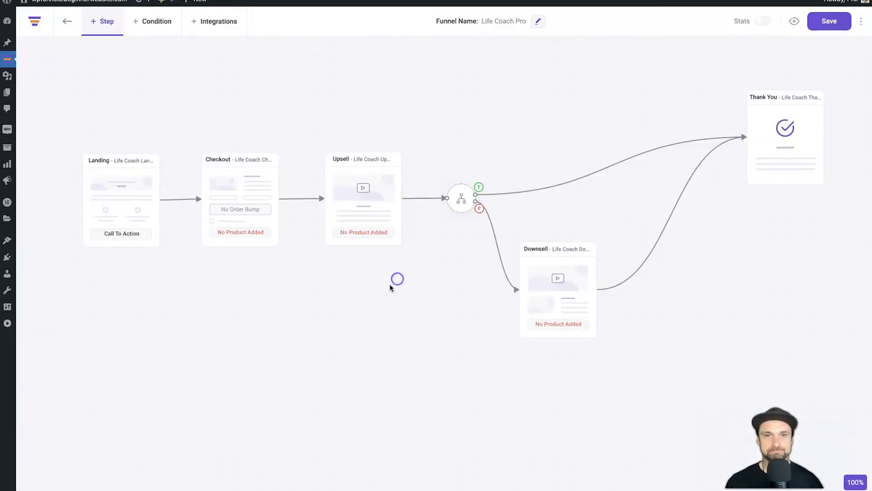
# Add a condition node above Checkout, review its Fields options, then open the Integrations tab
pyautogui.click(138, 22)
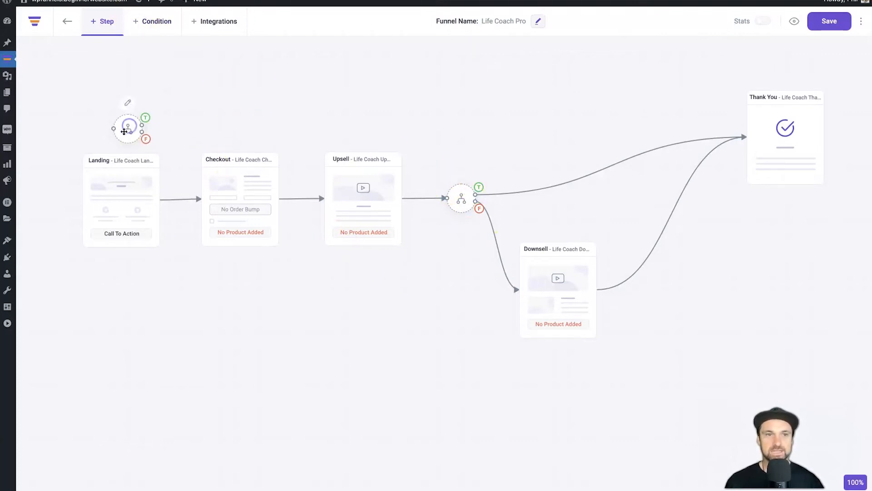
pyautogui.moveTo(128, 130); pyautogui.dragTo(193, 102)
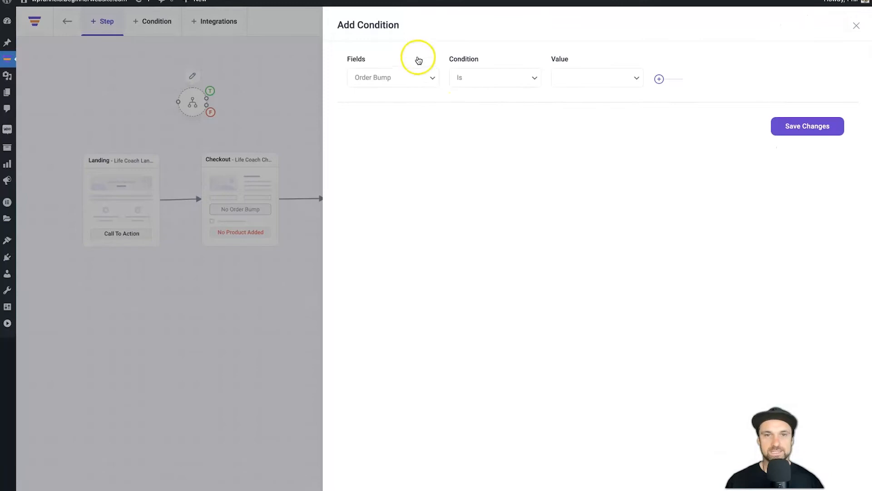
pyautogui.click(411, 76)
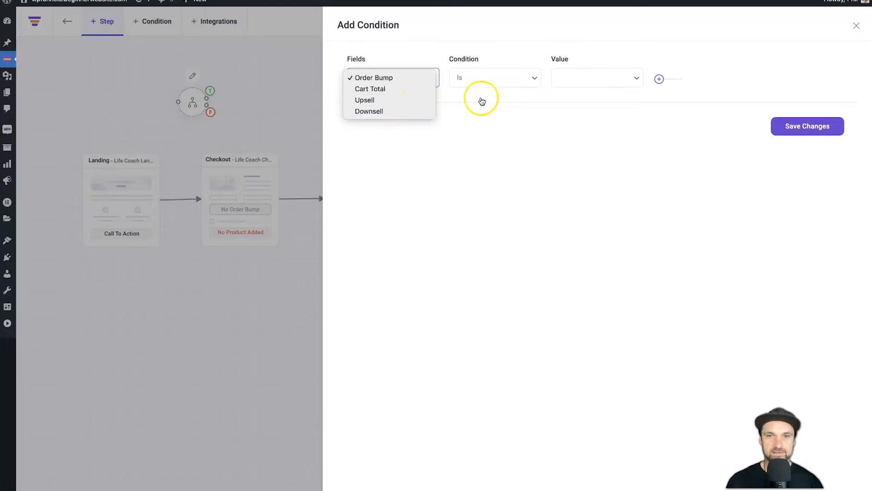
pyautogui.click(495, 86)
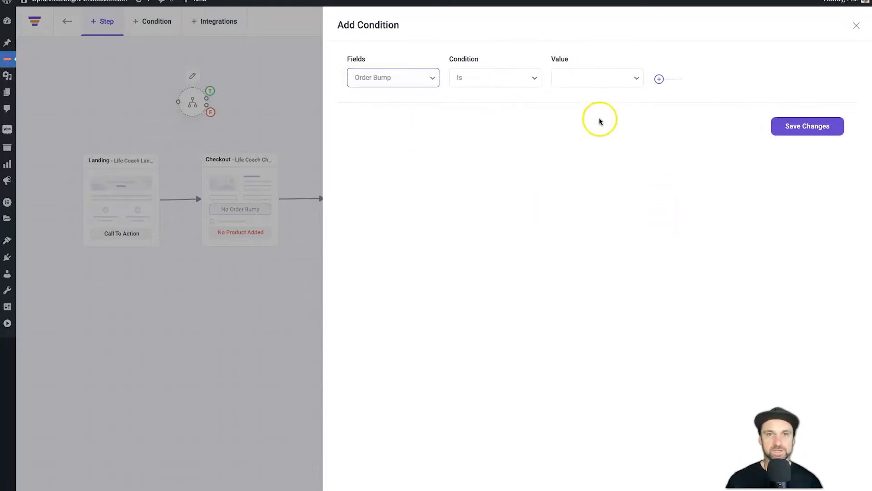
pyautogui.click(857, 25)
pyautogui.click(228, 39)
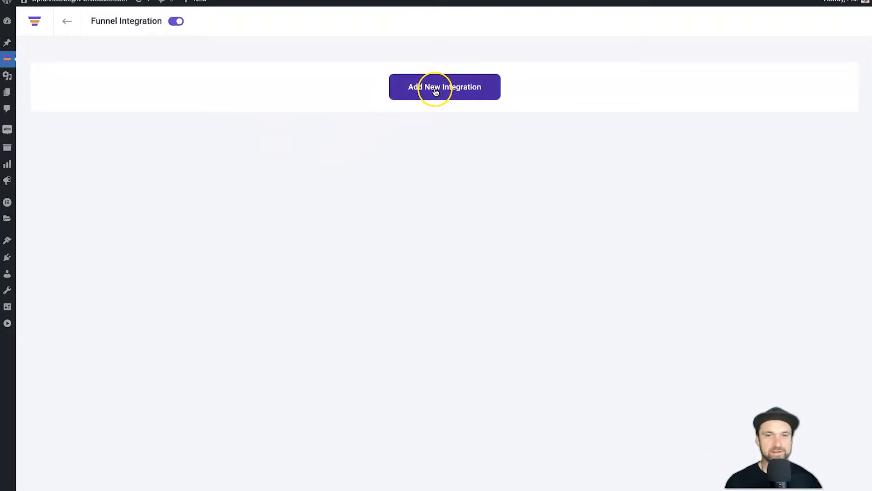
# Open and dismiss a new CRM integration, return to the canvas, and align Checkout with Landing
pyautogui.click(434, 91)
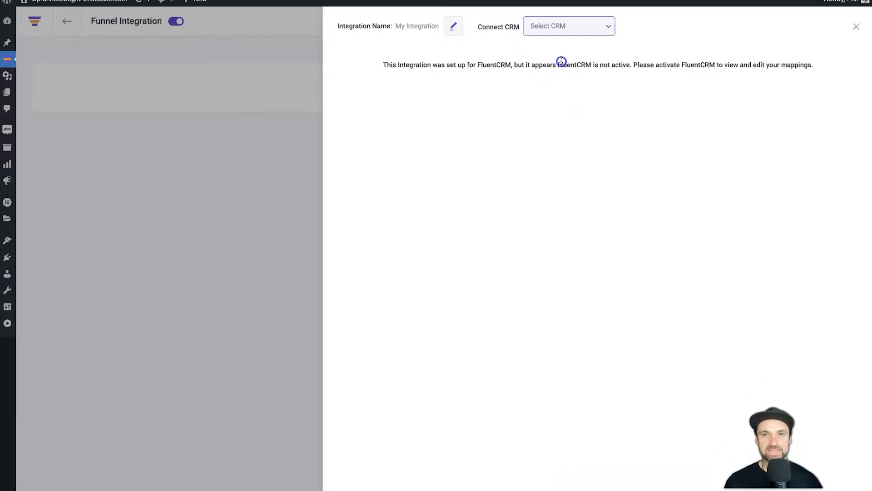
pyautogui.click(588, 83)
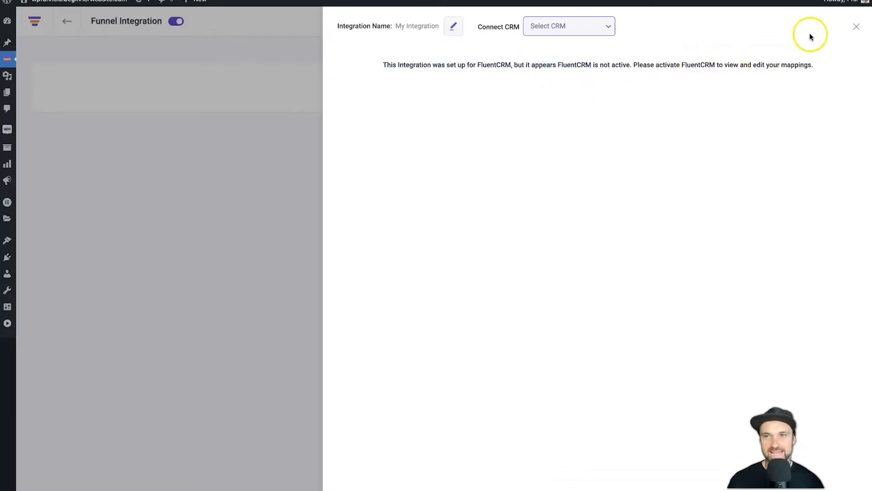
pyautogui.click(856, 28)
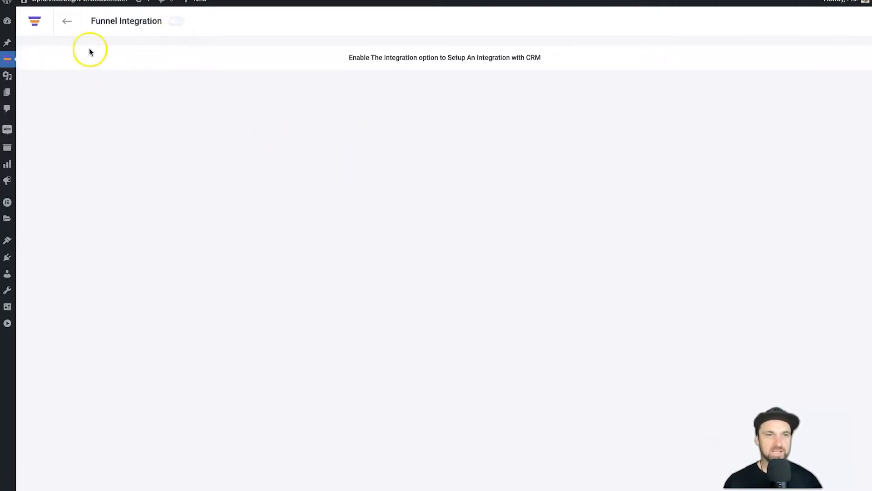
pyautogui.click(67, 21)
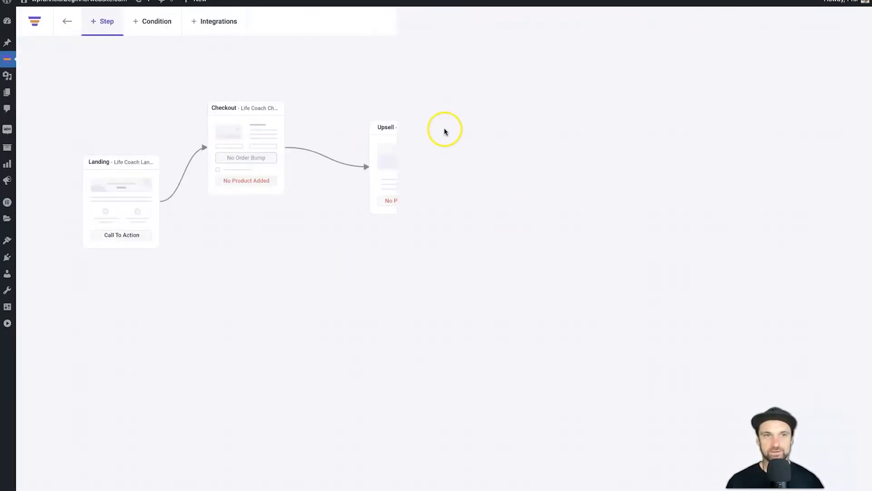
pyautogui.moveTo(250, 140); pyautogui.dragTo(246, 180)
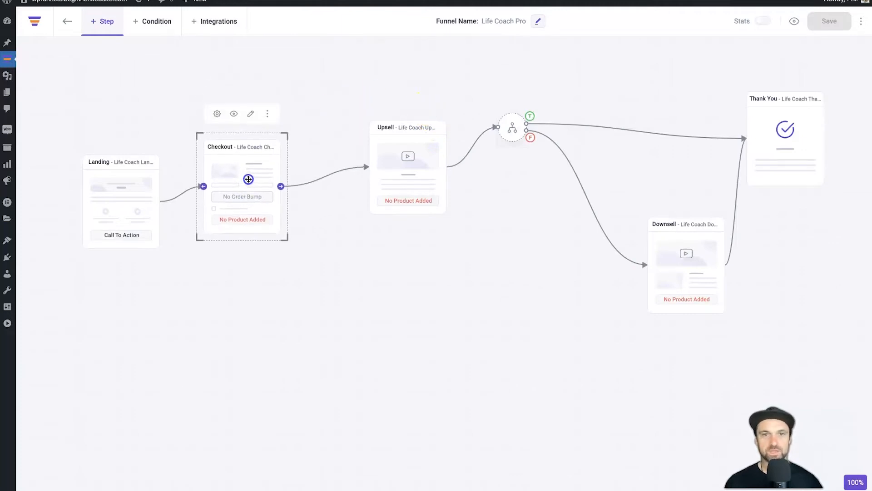
# Turn on funnel Stats so steps show counts, e.g. Landing at 16 visitors and 7 conversions
pyautogui.click(747, 42)
pyautogui.click(763, 22)
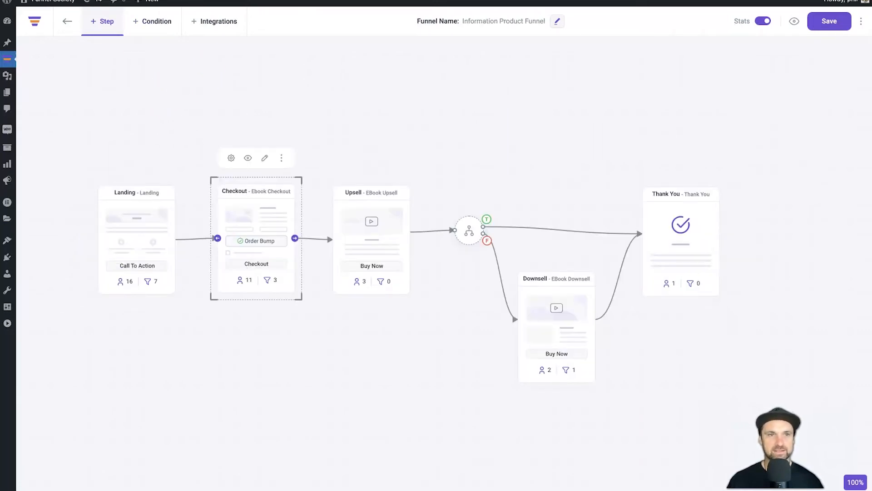
pyautogui.click(251, 318)
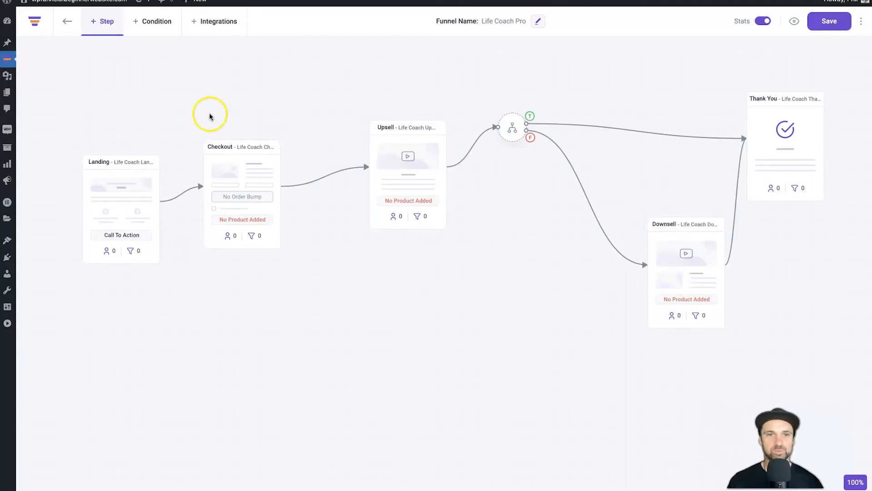
# Move the Landing step up slightly and review its name and life-coach-landing URL slug
pyautogui.click(128, 162)
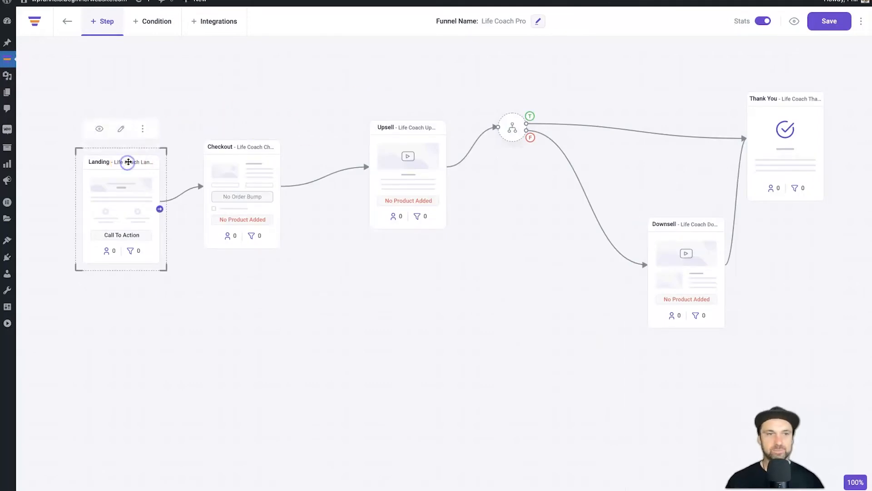
pyautogui.moveTo(123, 162)
pyautogui.mouseDown()
pyautogui.moveTo(127, 150)
pyautogui.moveTo(86, 196)
pyautogui.moveTo(119, 137)
pyautogui.moveTo(117, 146)
pyautogui.mouseUp()
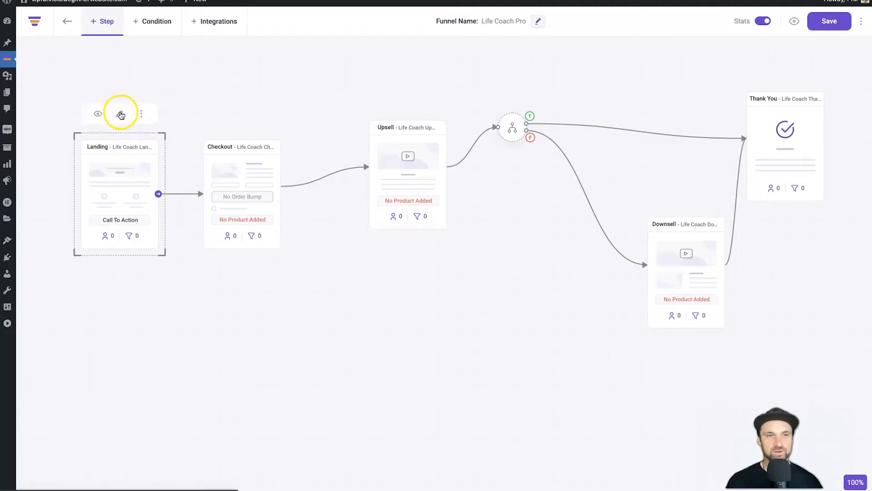
pyautogui.click(142, 114)
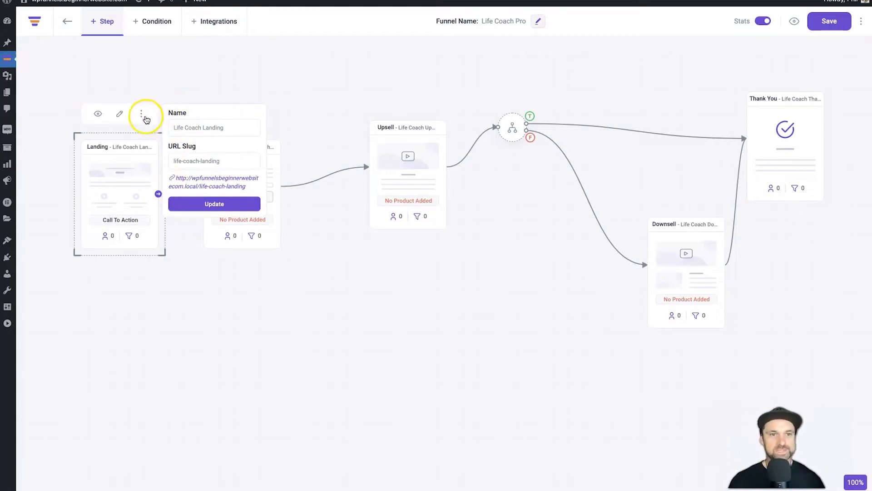
pyautogui.tripleClick(205, 164)
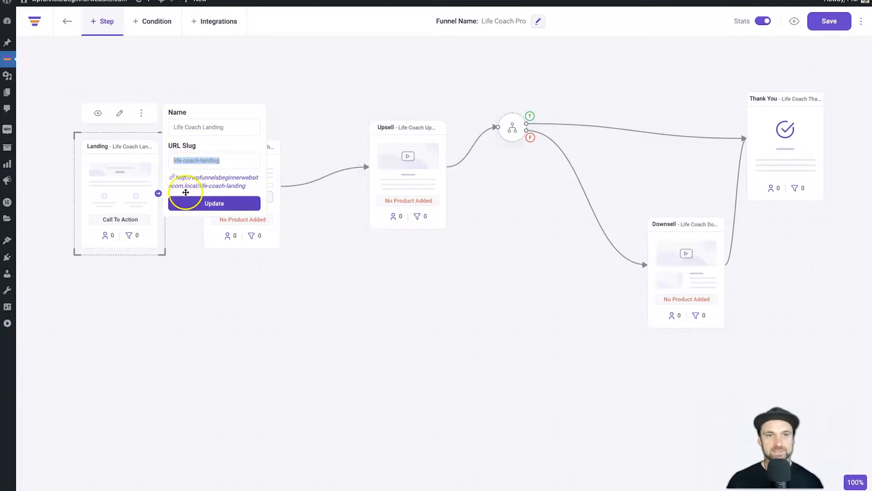
pyautogui.click(141, 113)
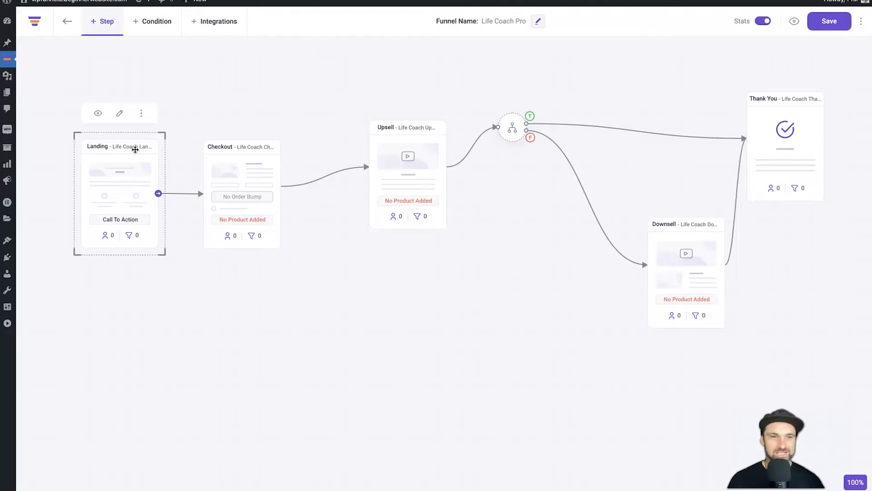
pyautogui.moveTo(172, 129); pyautogui.dragTo(194, 111)
# Drag the Upsell step level with the Checkout step on the canvas
pyautogui.click(221, 159)
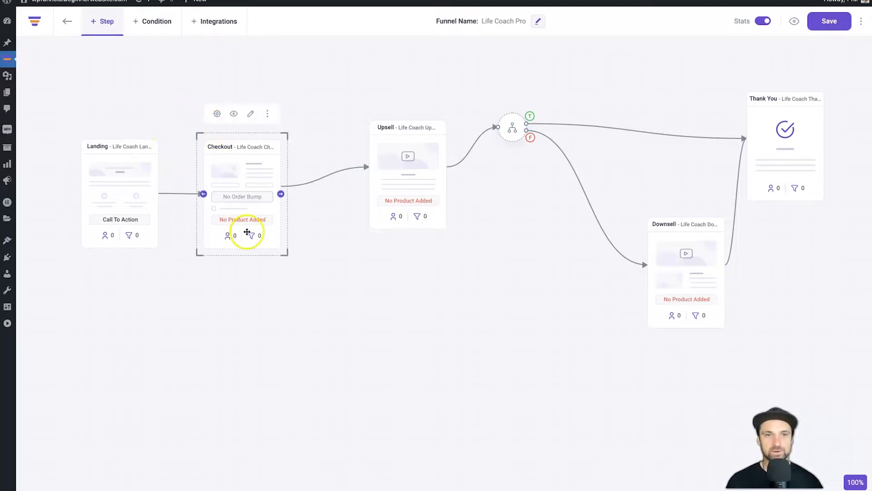
pyautogui.moveTo(393, 148); pyautogui.dragTo(364, 165)
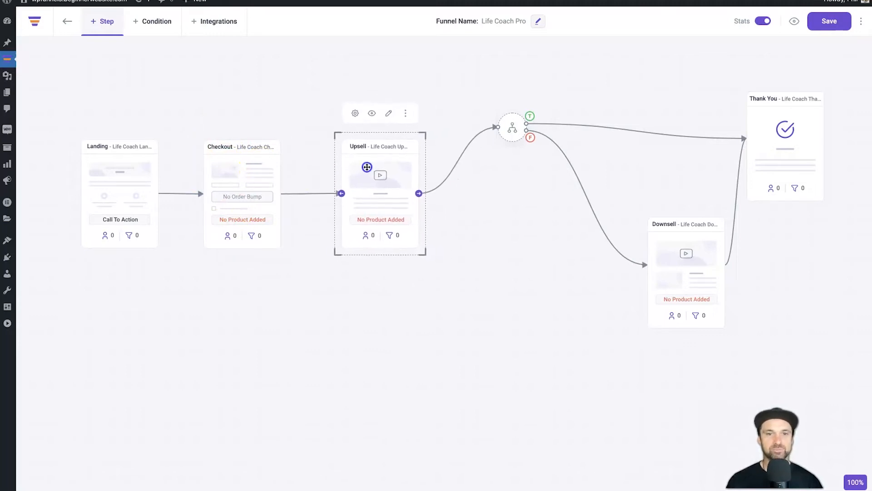
pyautogui.click(250, 157)
pyautogui.click(363, 153)
pyautogui.click(675, 236)
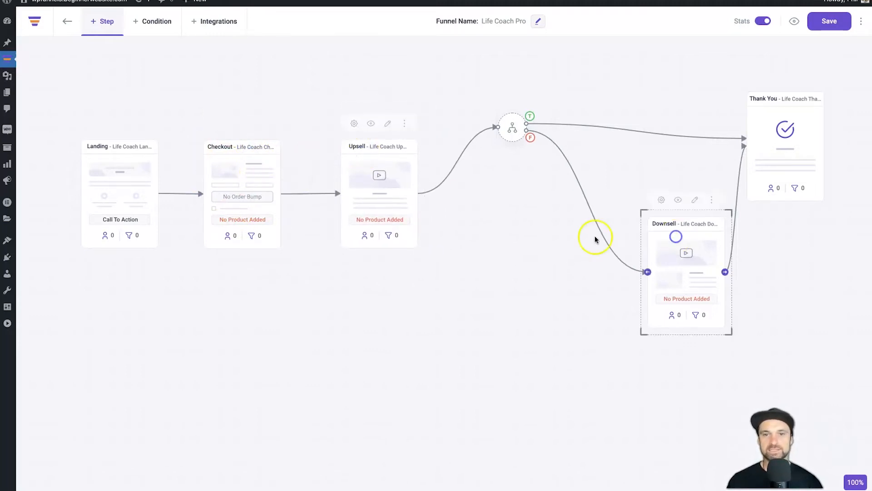
pyautogui.click(244, 175)
pyautogui.click(218, 114)
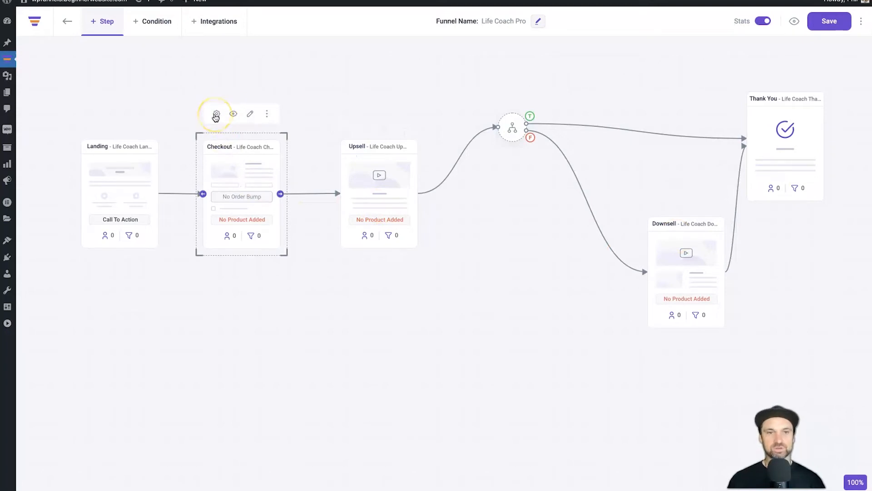
# Check the Life Coach Checkout products (none added yet), then nudge Upsell slightly left
pyautogui.click(215, 114)
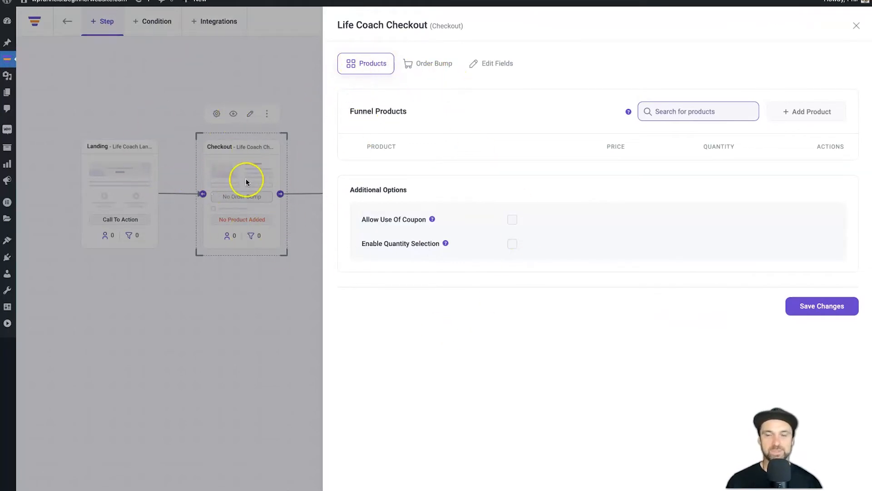
pyautogui.click(850, 26)
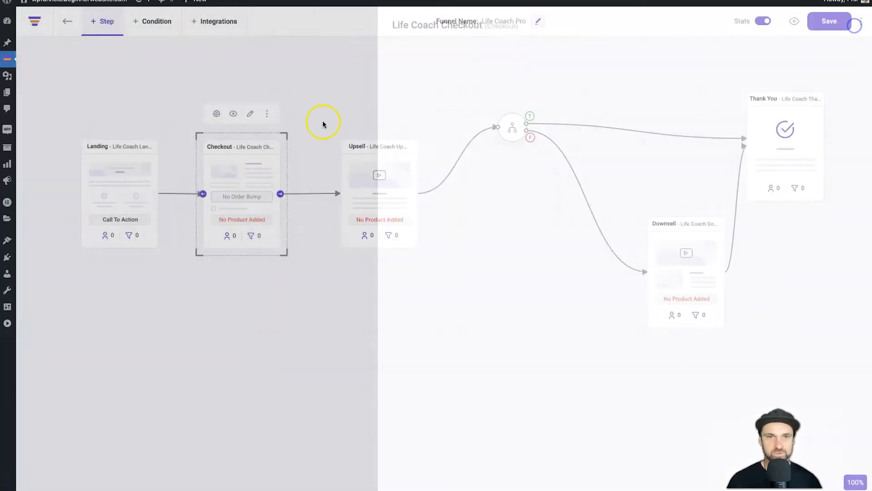
pyautogui.click(390, 200)
pyautogui.moveTo(390, 200); pyautogui.dragTo(379, 200)
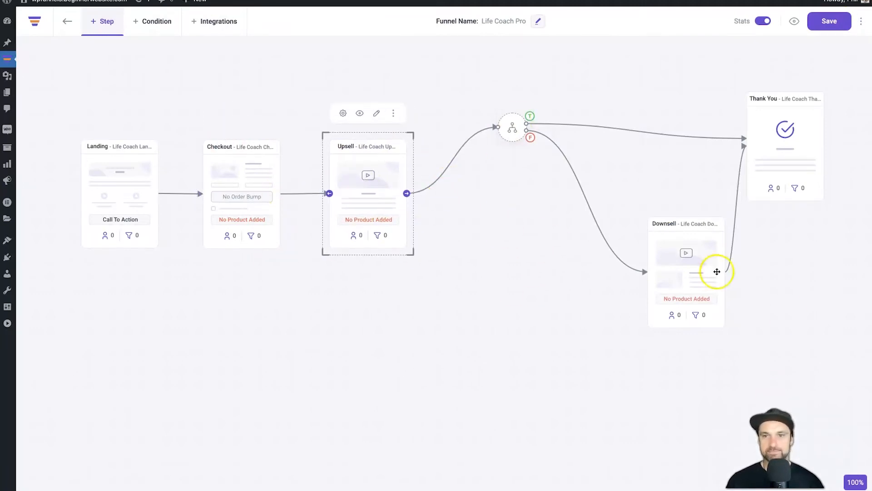
# Review Thank You's Order Overview, Order Details, Billing Details and Redirection options, then select Landing
pyautogui.click(773, 170)
pyautogui.click(761, 65)
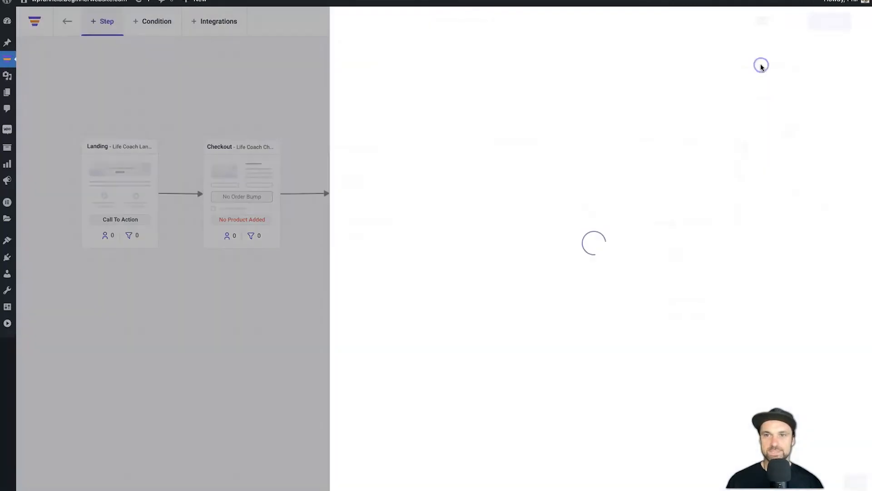
pyautogui.moveTo(354, 86); pyautogui.dragTo(422, 84)
pyautogui.click(422, 84)
pyautogui.moveTo(352, 111); pyautogui.dragTo(423, 111)
pyautogui.click(424, 110)
pyautogui.moveTo(352, 135); pyautogui.dragTo(417, 136)
pyautogui.click(417, 136)
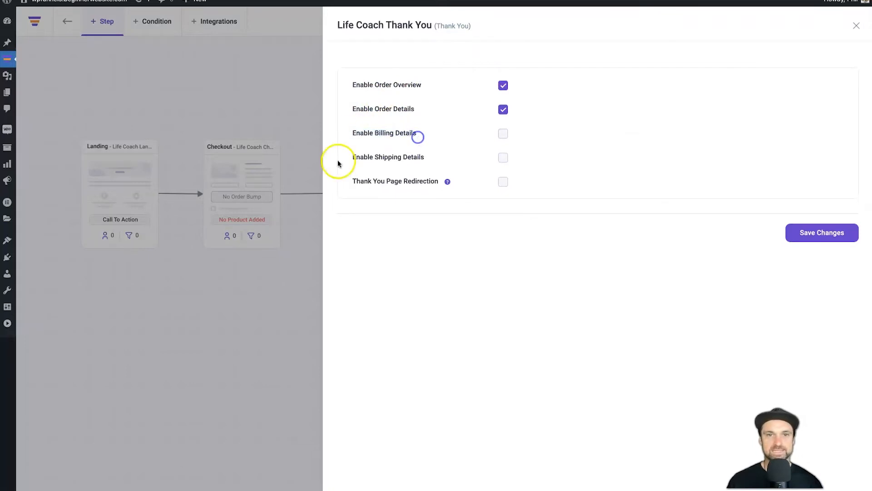
pyautogui.moveTo(353, 188); pyautogui.dragTo(411, 178)
pyautogui.click(856, 26)
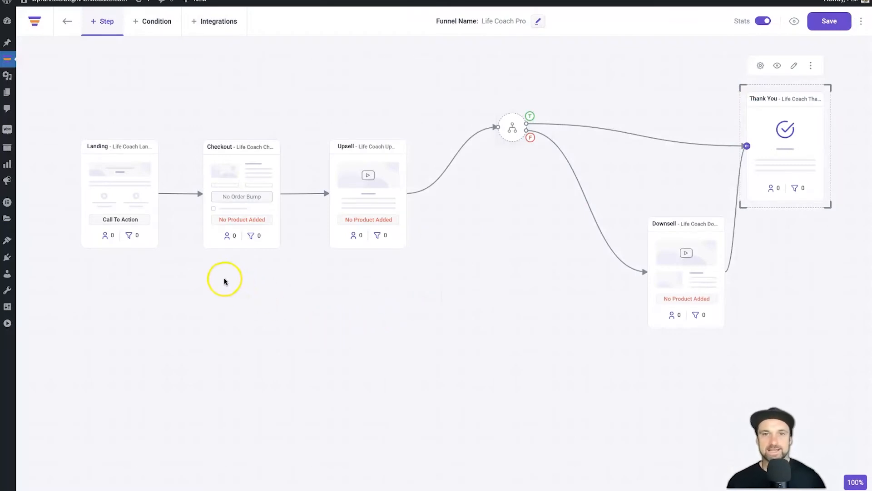
pyautogui.click(160, 310)
pyautogui.click(124, 177)
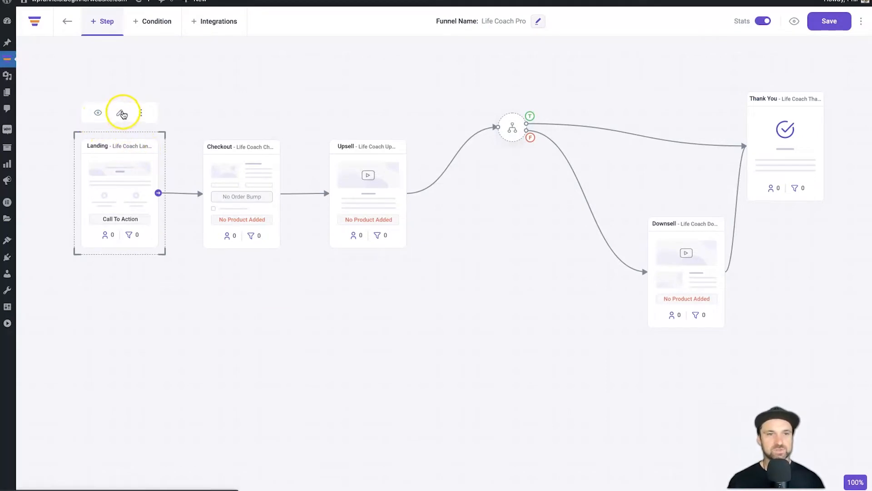
# Open the Landing page in Elementor to inspect its Checkout-type GET YOUR LIFE COACH NOW button
pyautogui.click(122, 113)
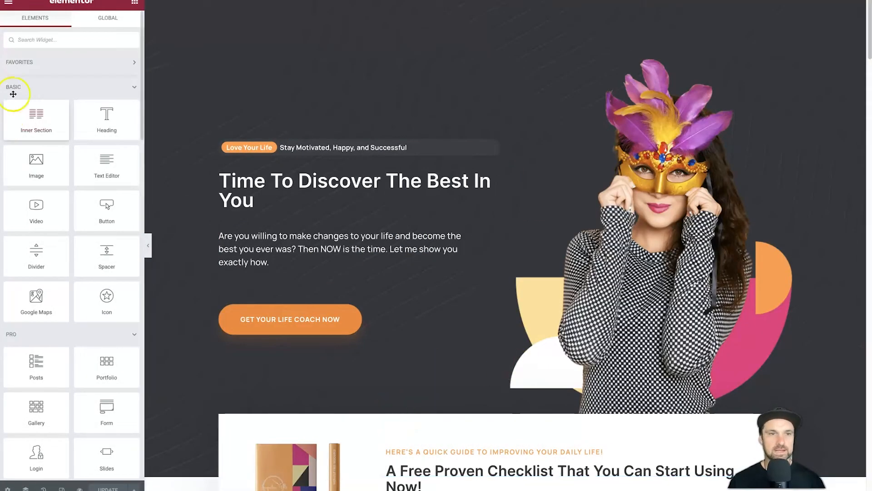
pyautogui.scroll(-10, 415, 220)
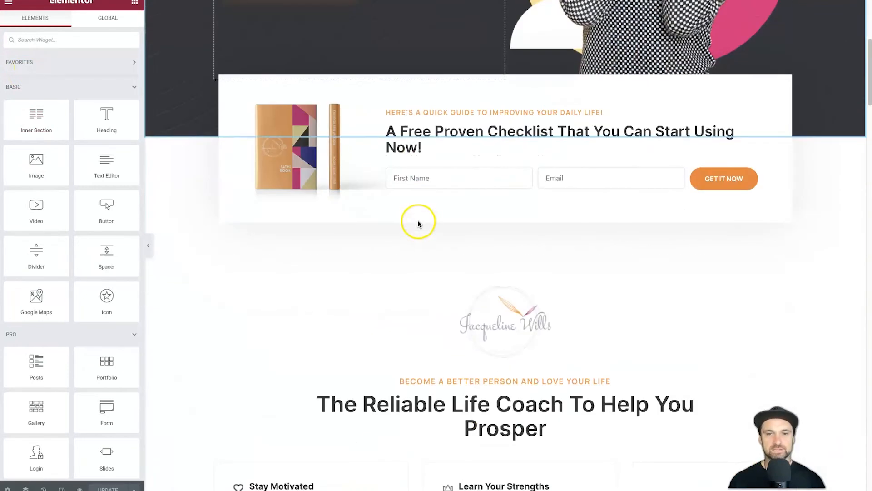
pyautogui.scroll(10, 424, 230)
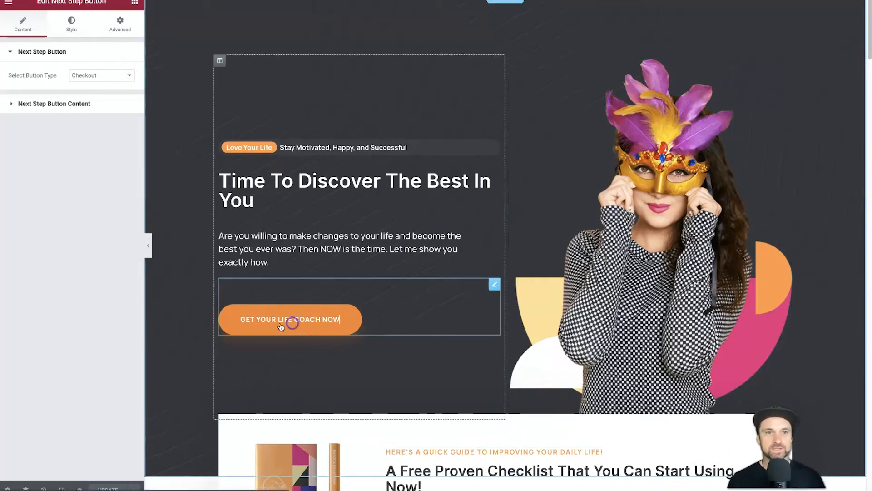
# Select the hero's GET YOUR LIFE COACH NOW button and scroll down to the checklist section
pyautogui.click(291, 320)
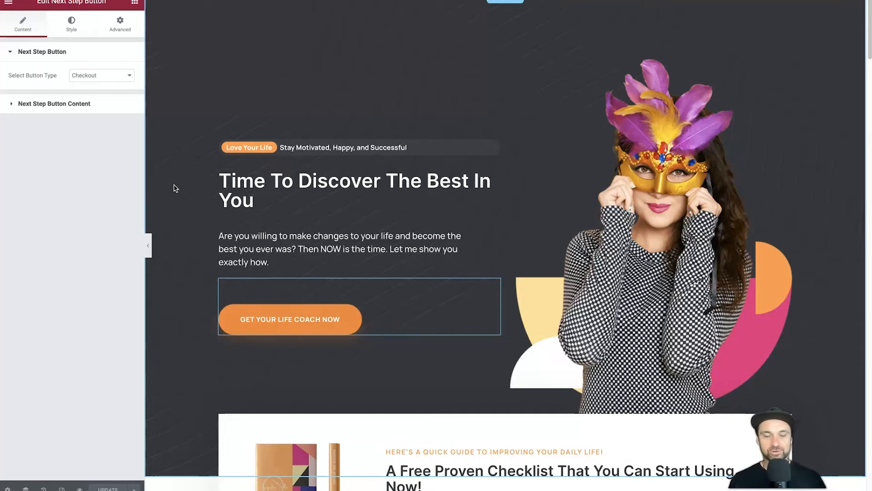
pyautogui.scroll(-3, 418, 223)
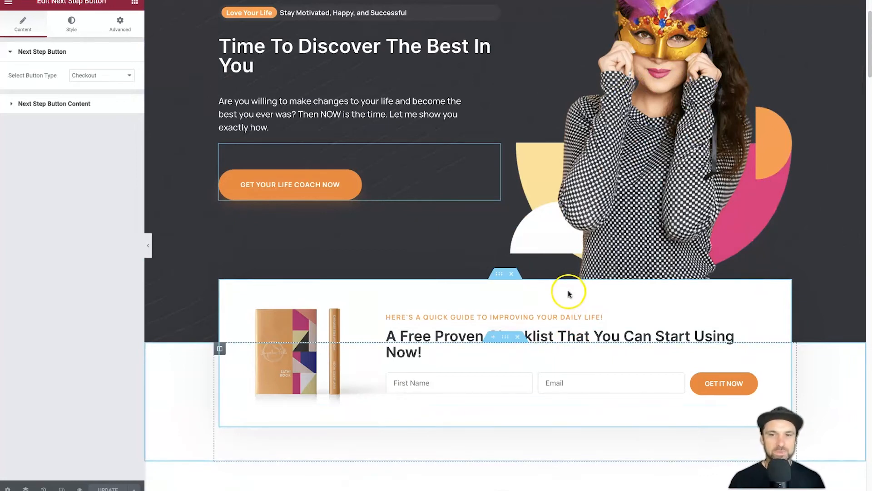
pyautogui.scroll(3, 295, 182)
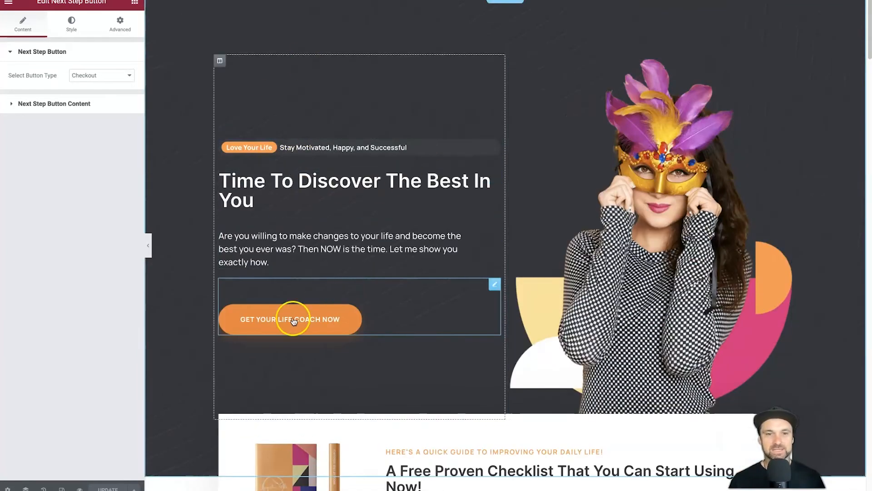
pyautogui.scroll(-2, 354, 186)
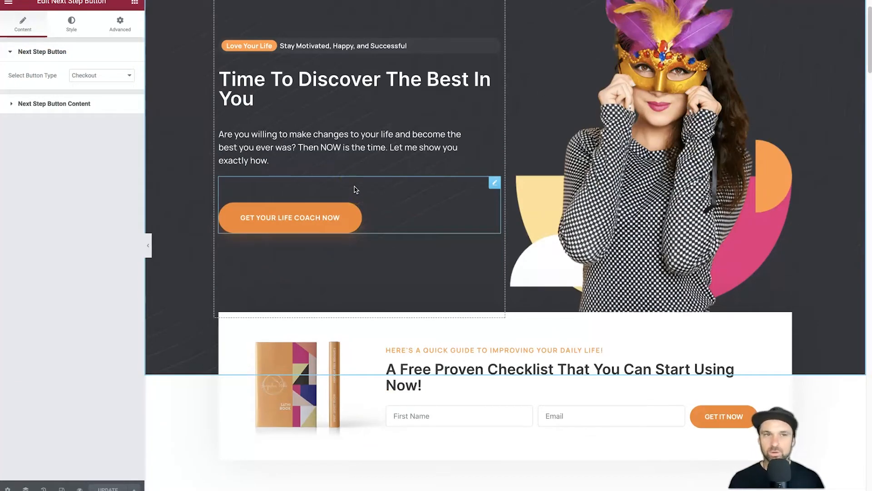
pyautogui.scroll(-2, 432, 374)
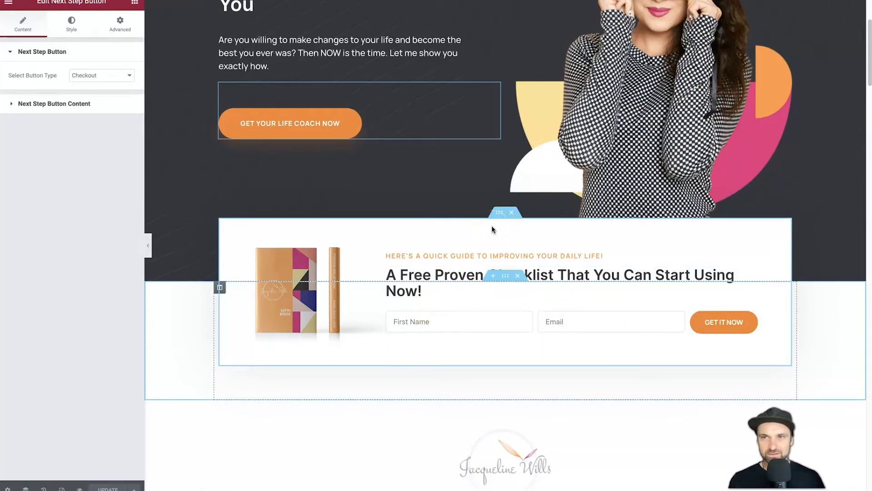
# Delete the free checklist opt-in section and the leftover empty section, then review the page
pyautogui.click(510, 212)
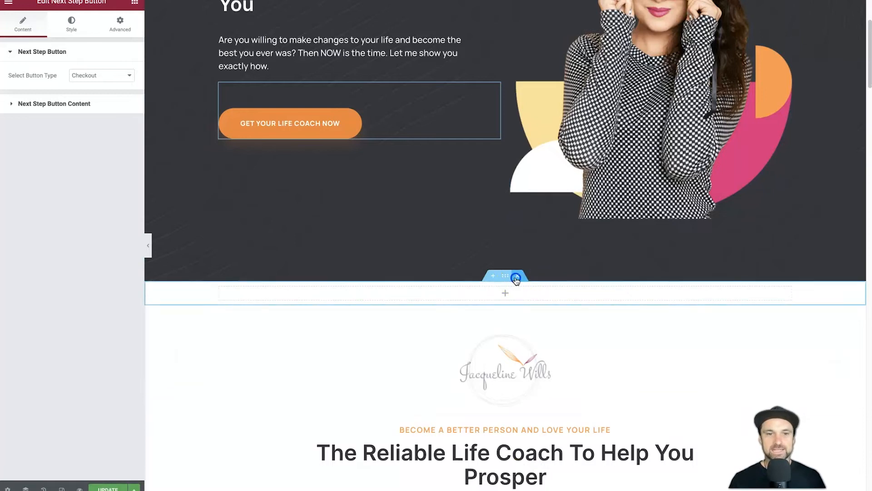
pyautogui.click(516, 279)
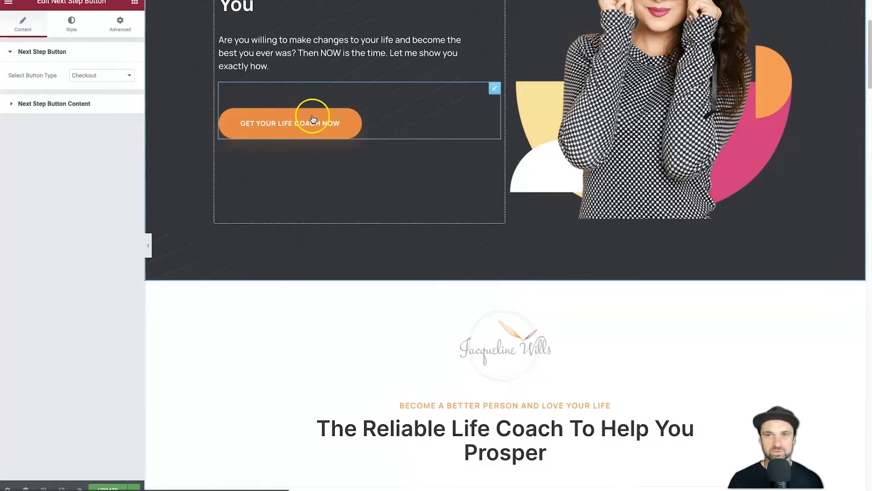
pyautogui.scroll(-18, 313, 119)
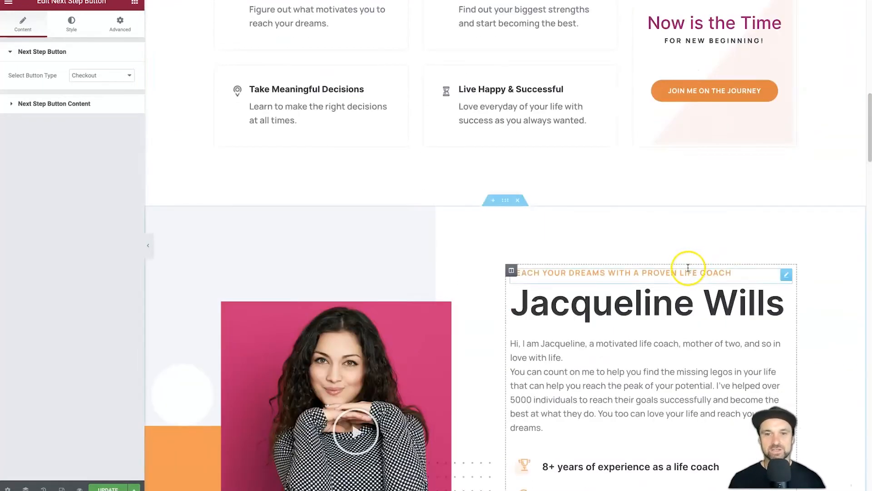
pyautogui.scroll(-15, 559, 214)
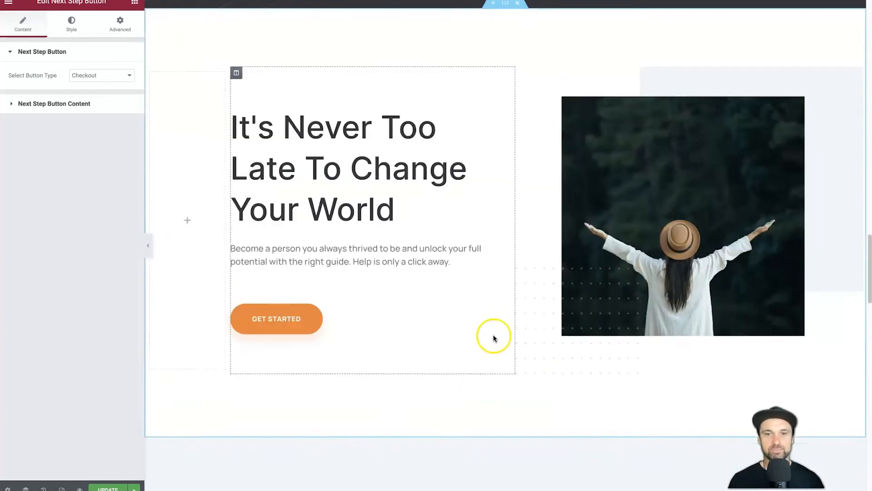
pyautogui.scroll(-15, 279, 161)
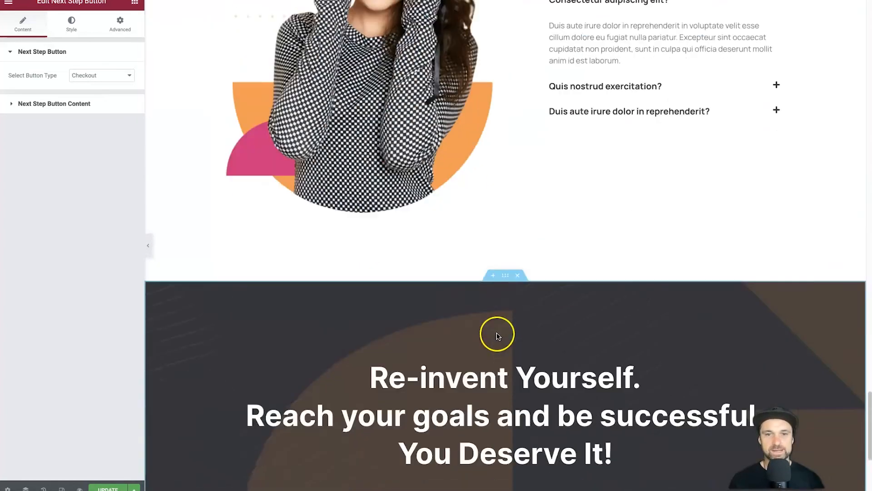
pyautogui.scroll(20, 477, 259)
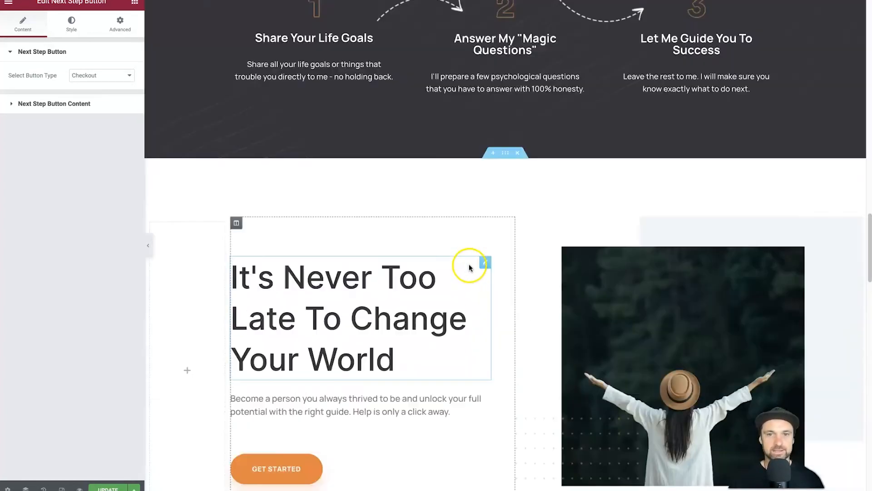
pyautogui.scroll(10, 456, 268)
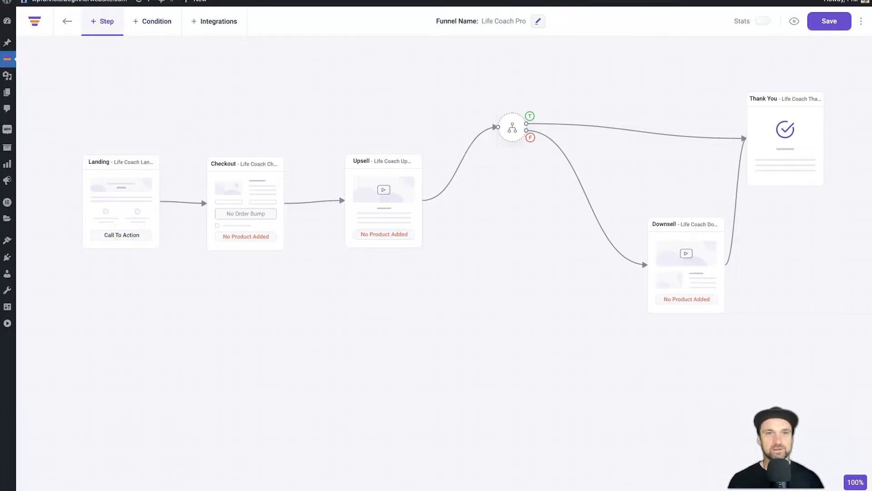
# Nudge the Checkout step rightward toward Upsell for more even spacing on the canvas
pyautogui.press('super+r')
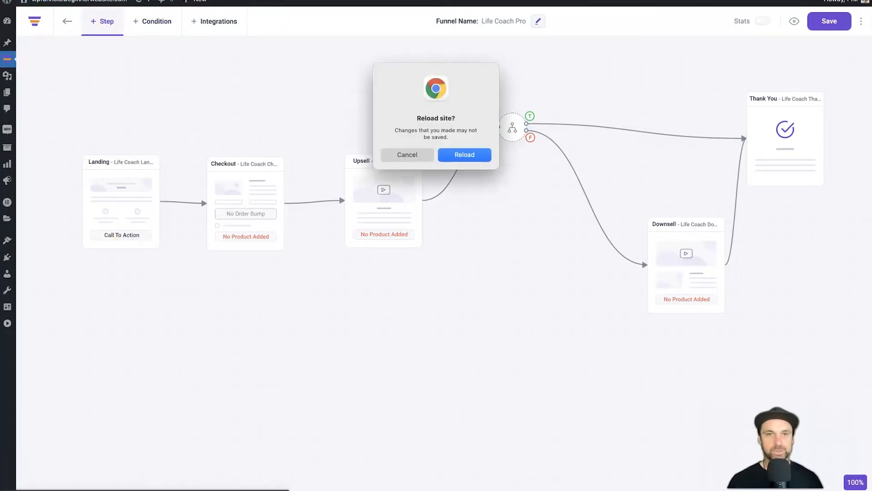
pyautogui.click(415, 149)
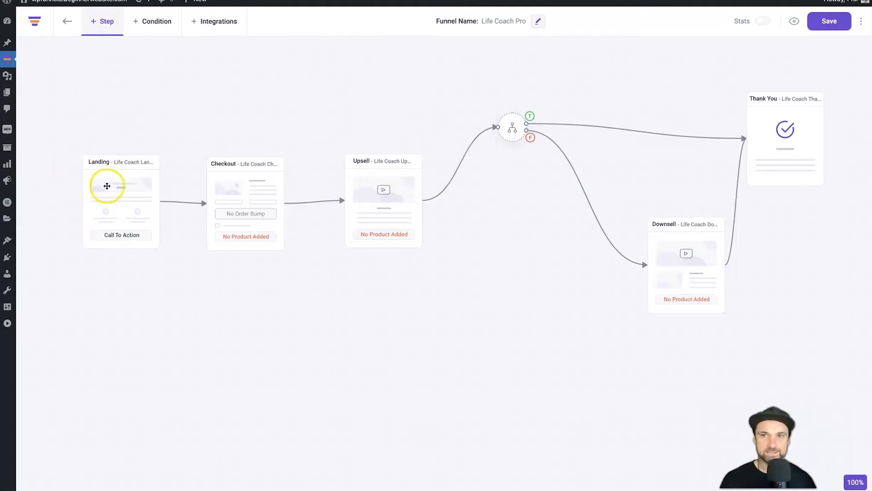
pyautogui.click(237, 174)
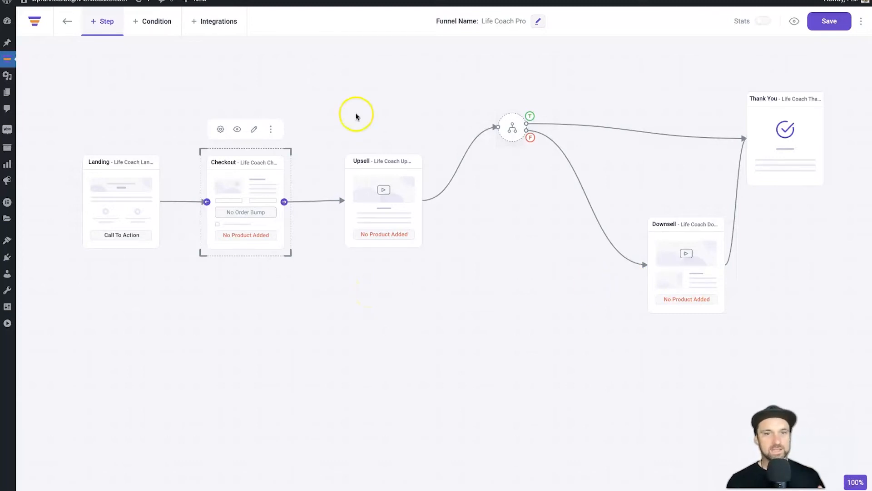
pyautogui.click(374, 203)
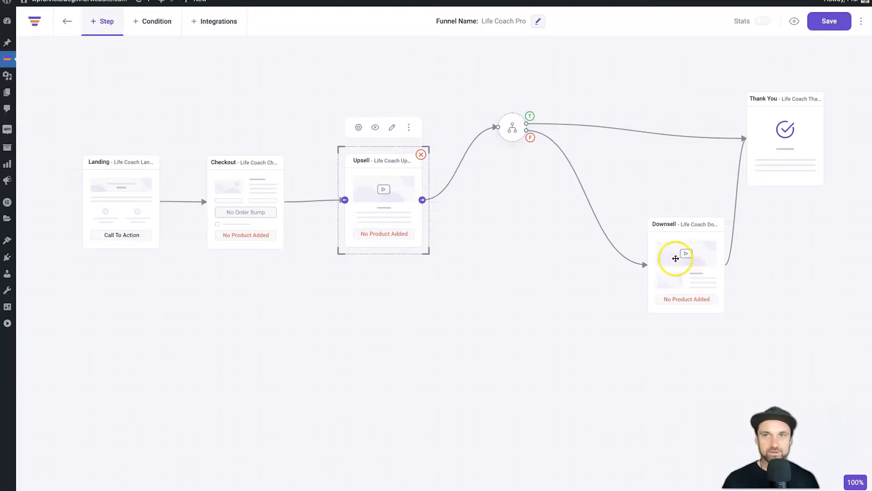
pyautogui.moveTo(277, 198); pyautogui.dragTo(432, 196)
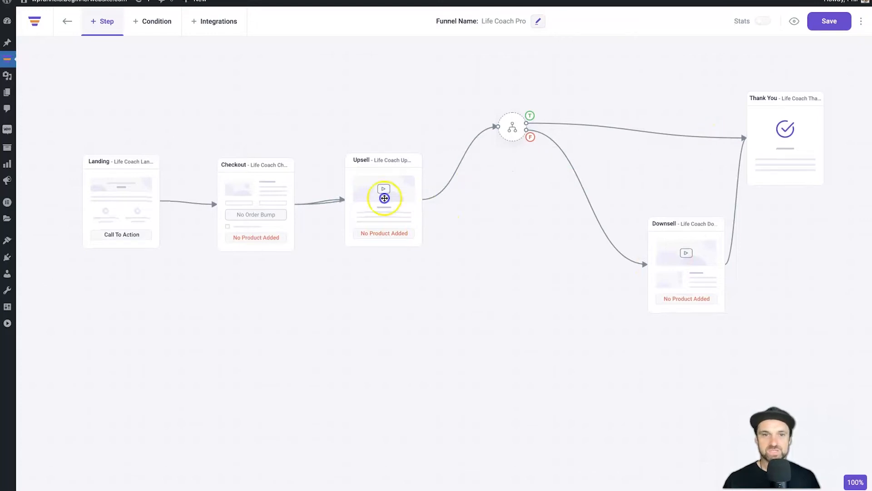
pyautogui.moveTo(271, 192); pyautogui.dragTo(269, 190)
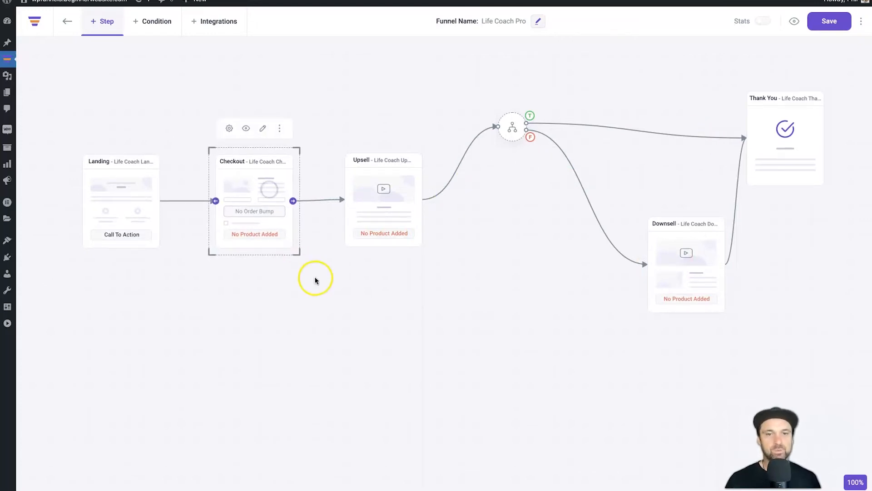
pyautogui.moveTo(4, 135)
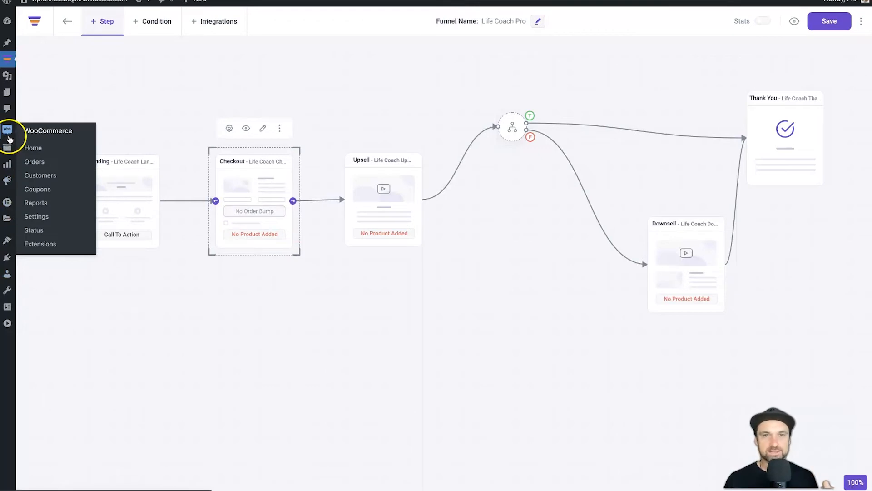
pyautogui.click(101, 336)
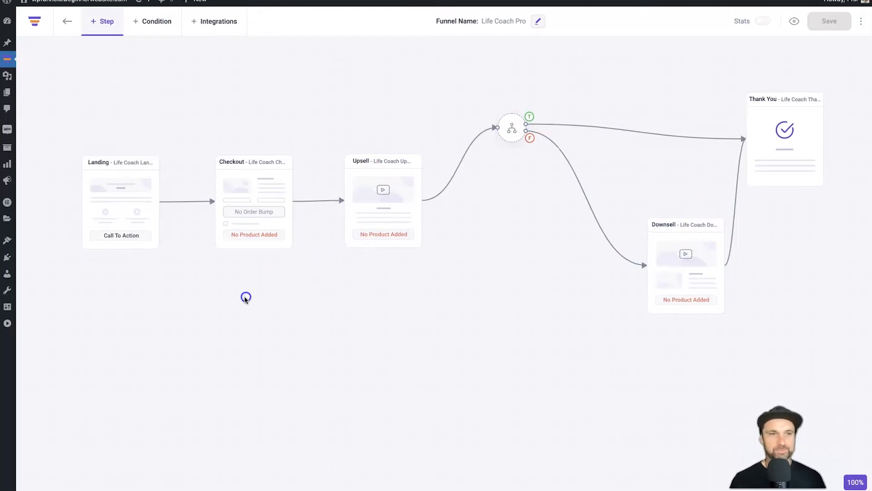
# Add a new product titled 'Main Product' and let it auto-save as a draft
pyautogui.click(10, 152)
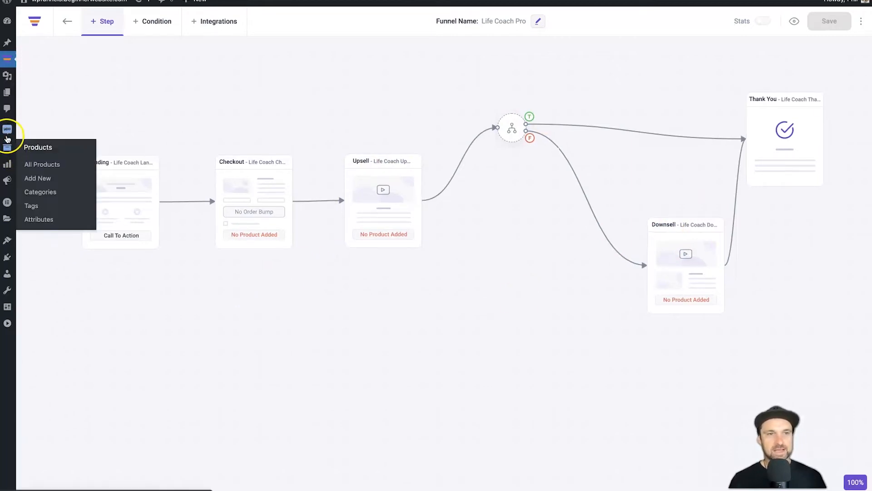
pyautogui.click(44, 178)
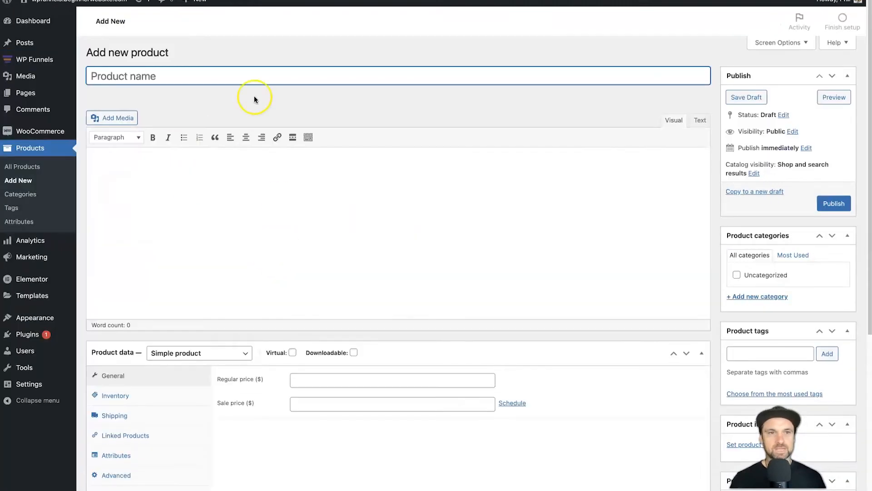
pyautogui.write('Main Product')
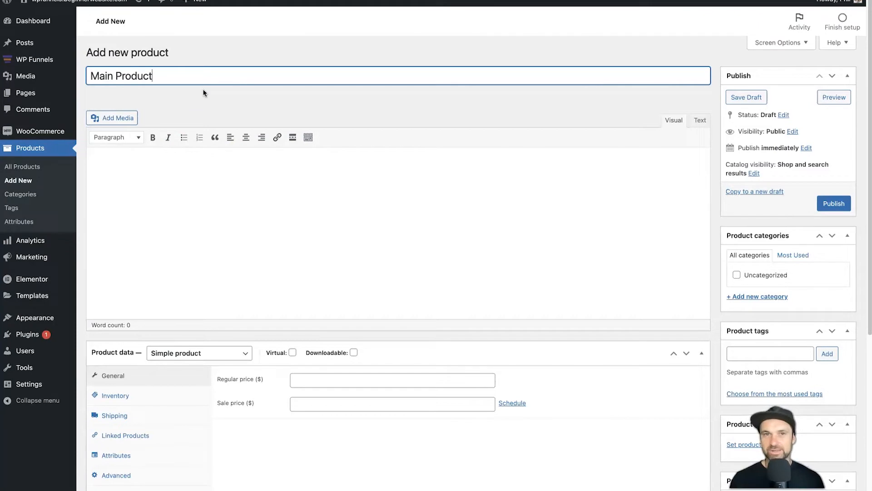
pyautogui.click(219, 91)
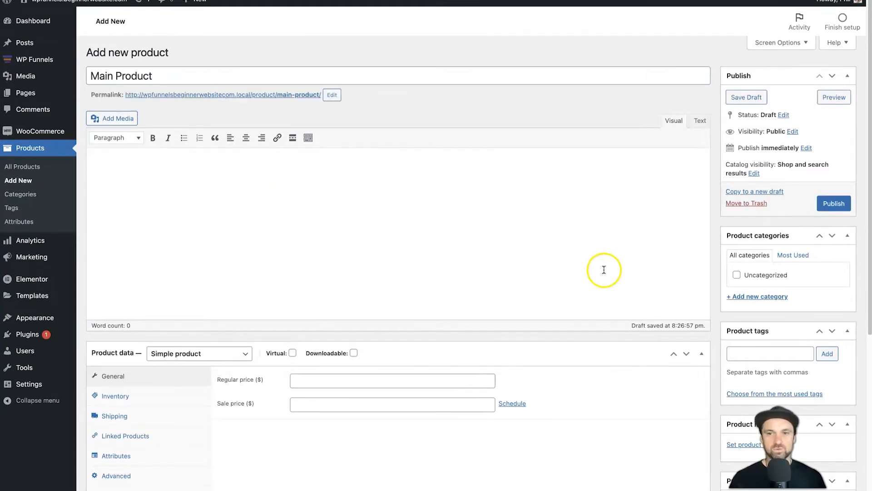
pyautogui.scroll(-5, 627, 318)
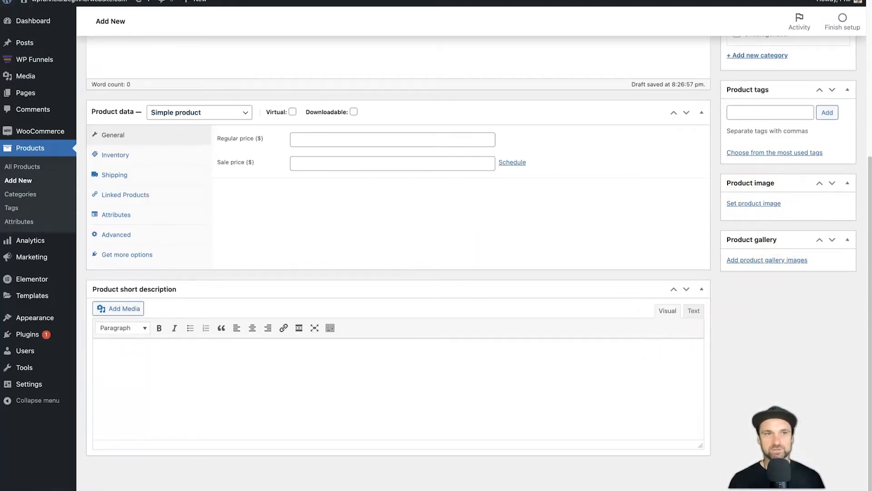
# Set the MultiDevice picture as Main Product's image and add it to the gallery
pyautogui.click(770, 204)
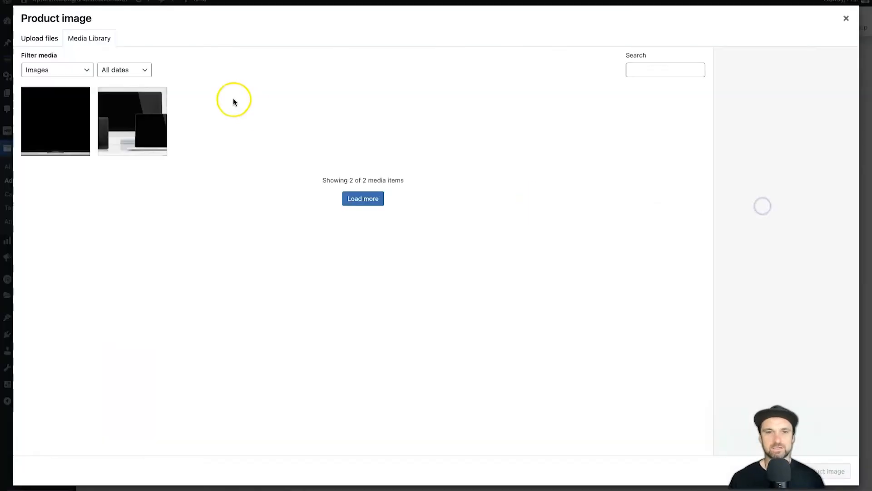
pyautogui.click(114, 123)
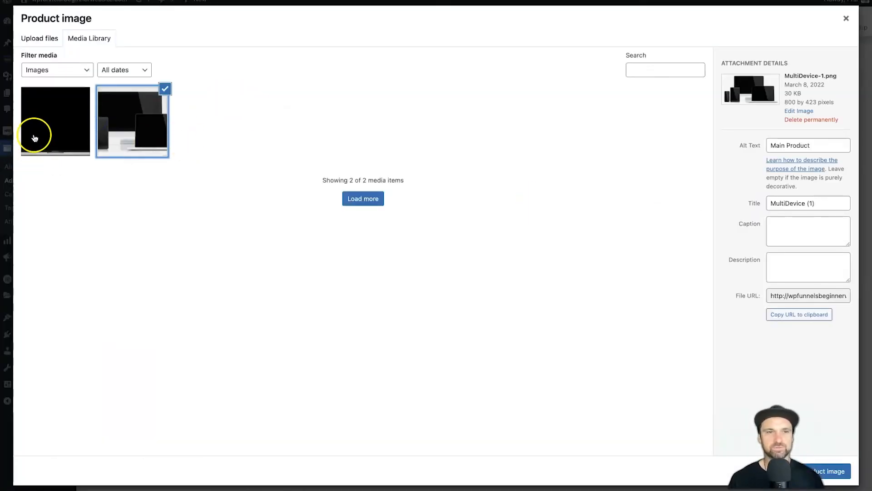
pyautogui.click(51, 132)
pyautogui.click(113, 133)
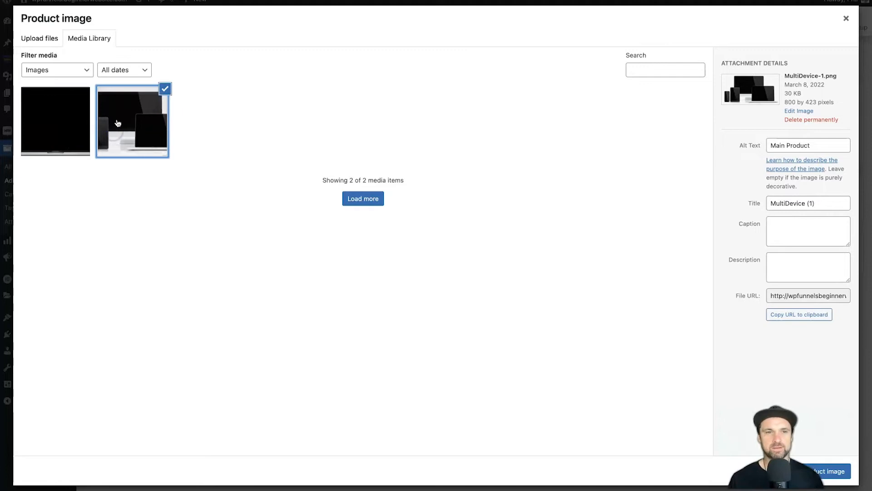
pyautogui.click(63, 130)
pyautogui.click(137, 129)
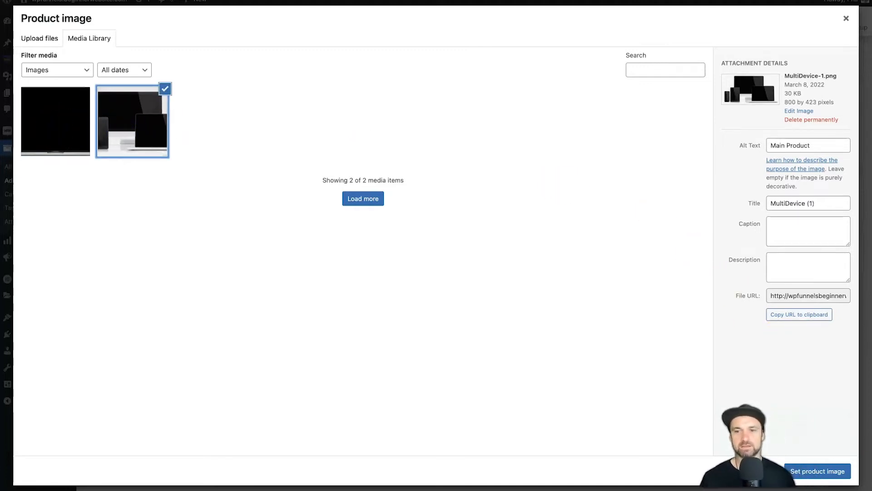
pyautogui.click(834, 469)
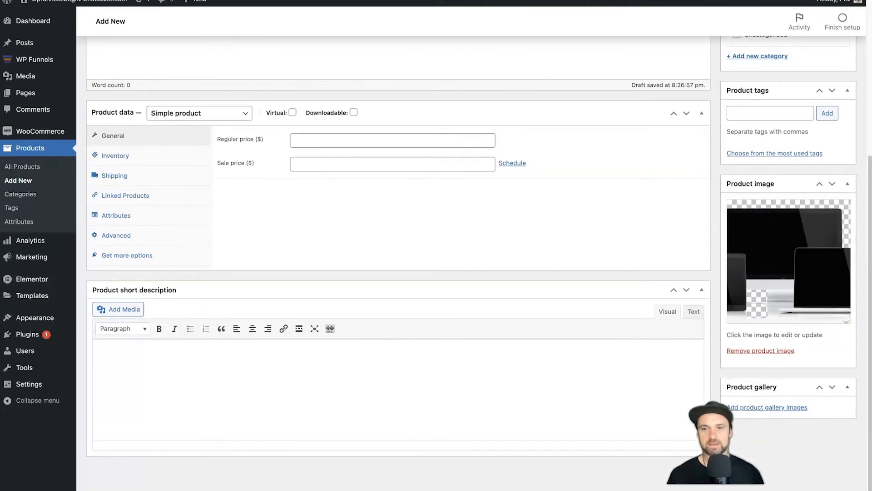
pyautogui.click(798, 407)
pyautogui.click(146, 121)
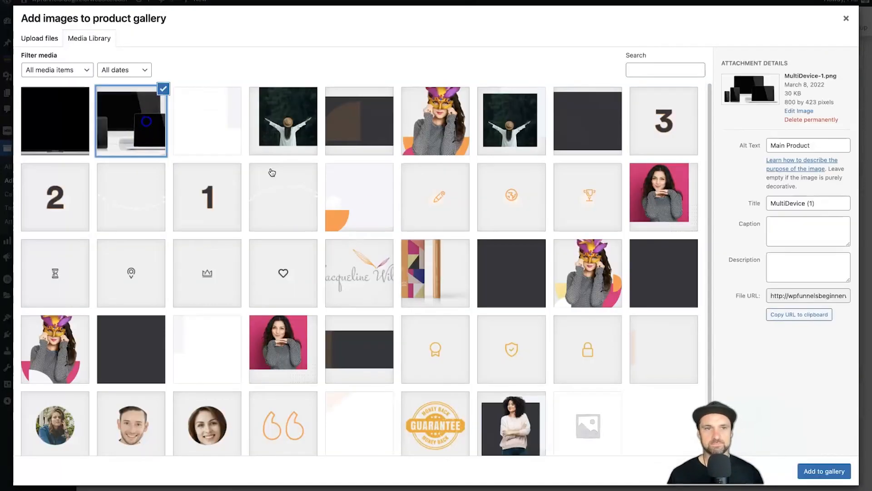
pyautogui.click(848, 474)
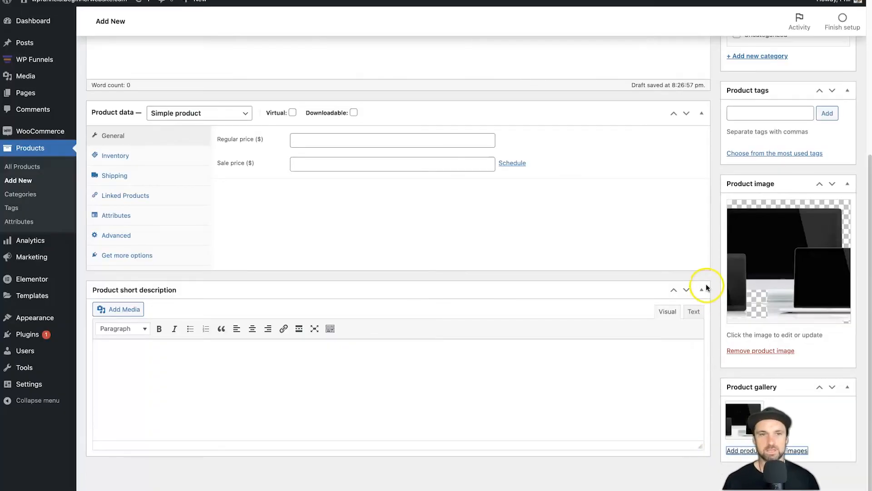
# Give Main Product a regular price of 197, then publish and update it
pyautogui.scroll(2, 707, 287)
pyautogui.click(369, 259)
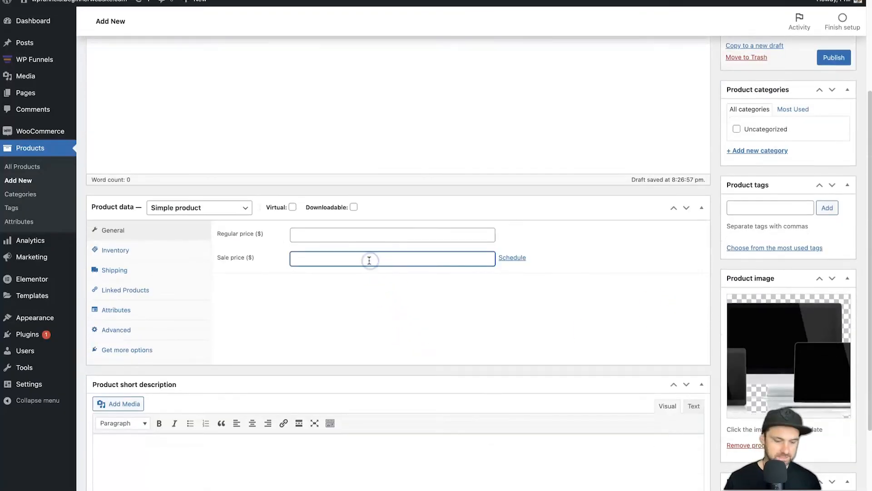
pyautogui.write('197')
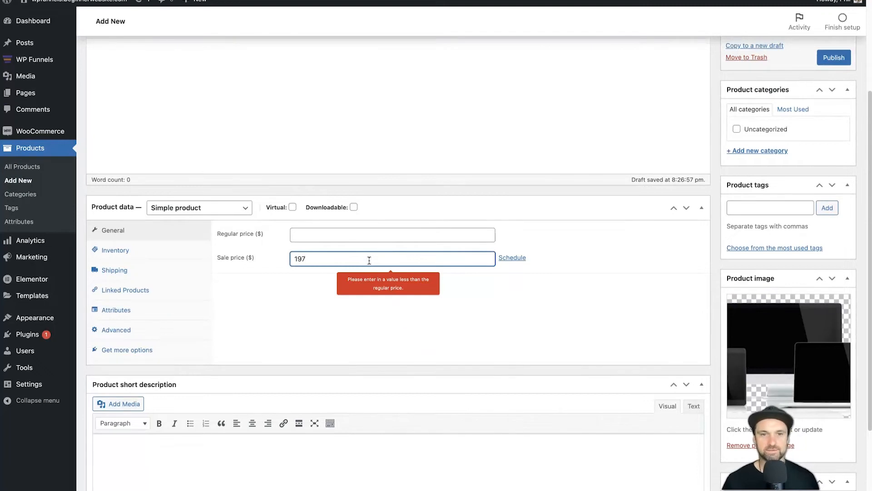
pyautogui.click(342, 234)
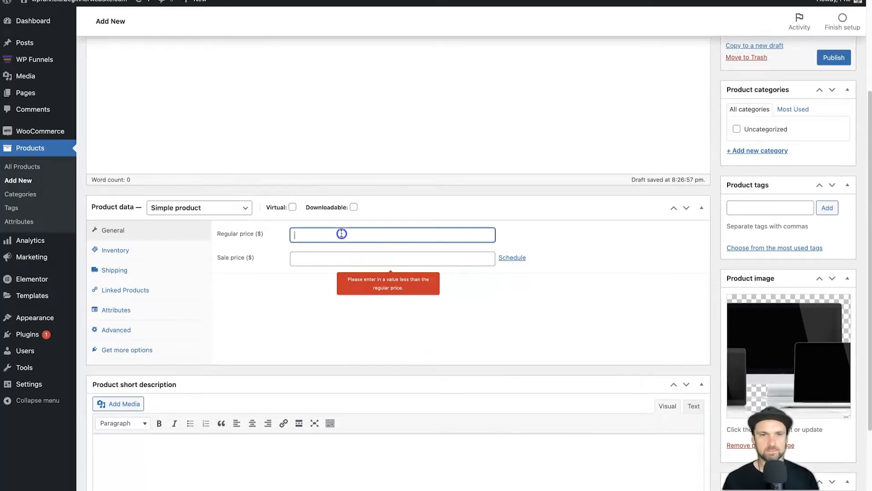
pyautogui.write('197')
pyautogui.click(353, 302)
pyautogui.click(834, 57)
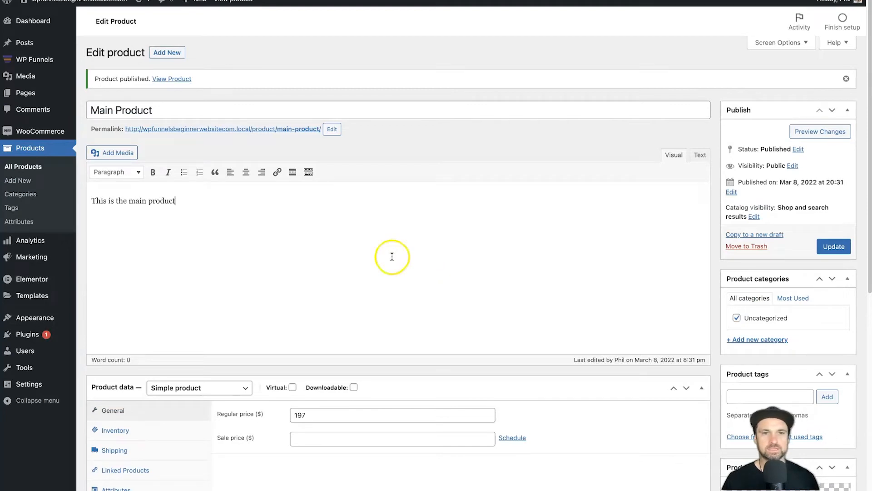
pyautogui.click(824, 245)
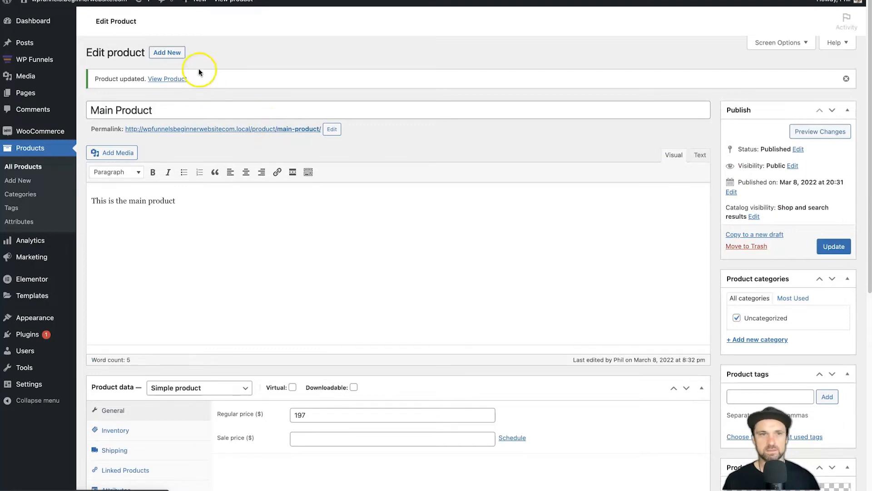
# Start a new 'Upsell Product' with a short description and a 97 regular price
pyautogui.click(181, 56)
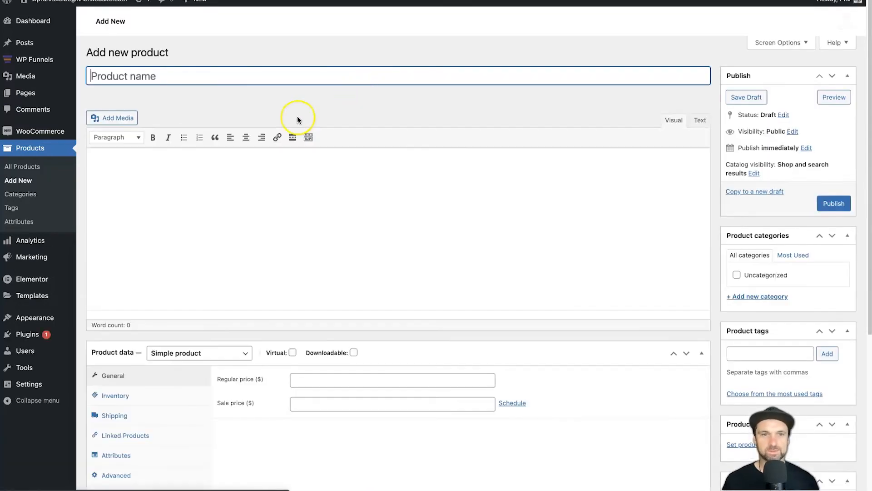
pyautogui.write('Upsell Product')
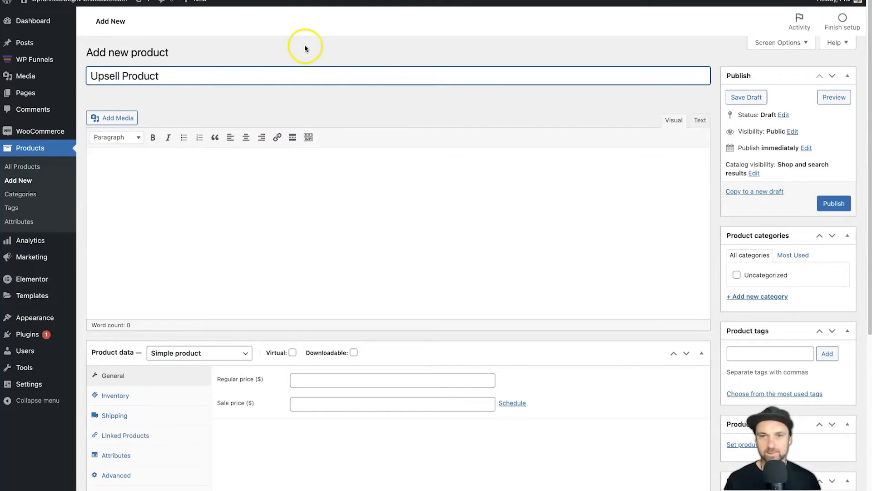
pyautogui.click(282, 166)
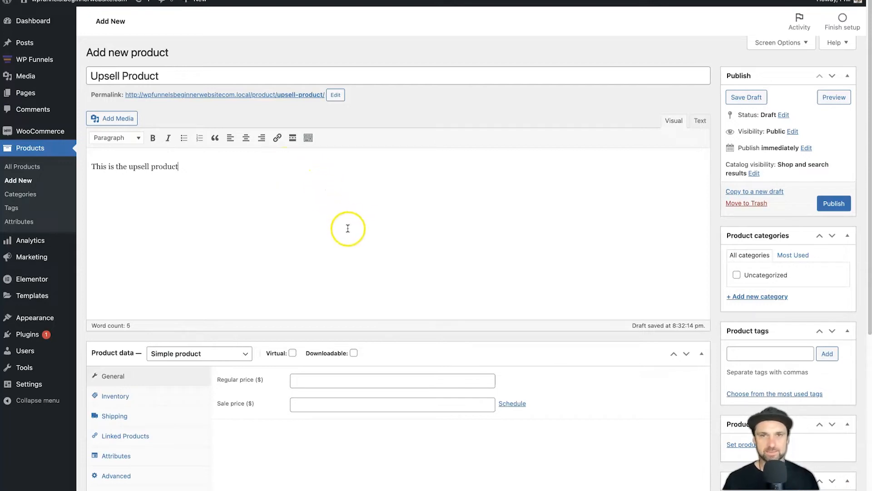
pyautogui.click(338, 378)
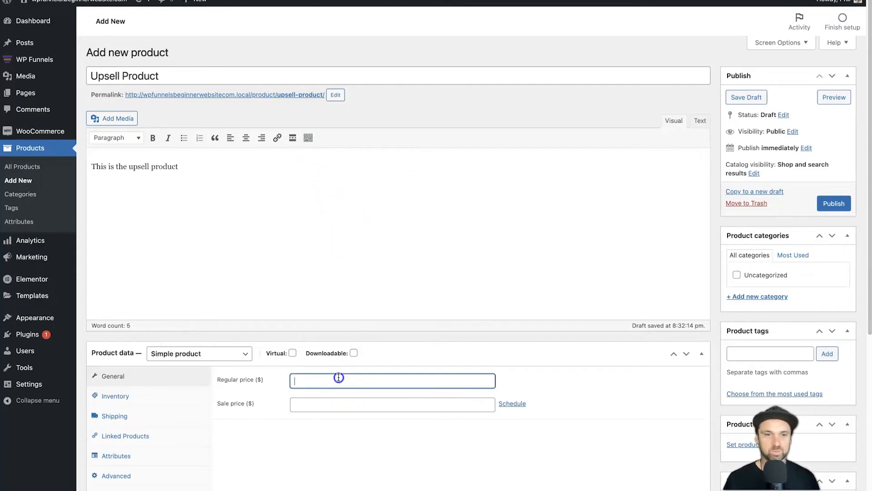
pyautogui.write('(7')
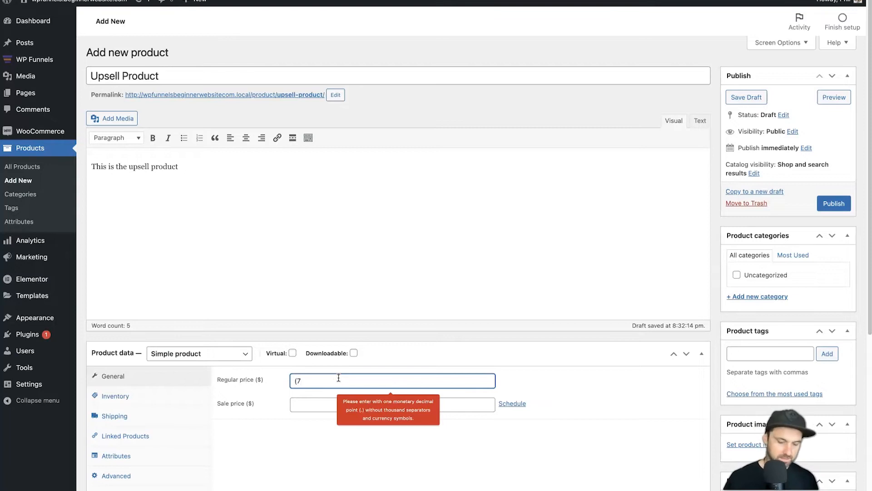
pyautogui.scroll(-1, 338, 377)
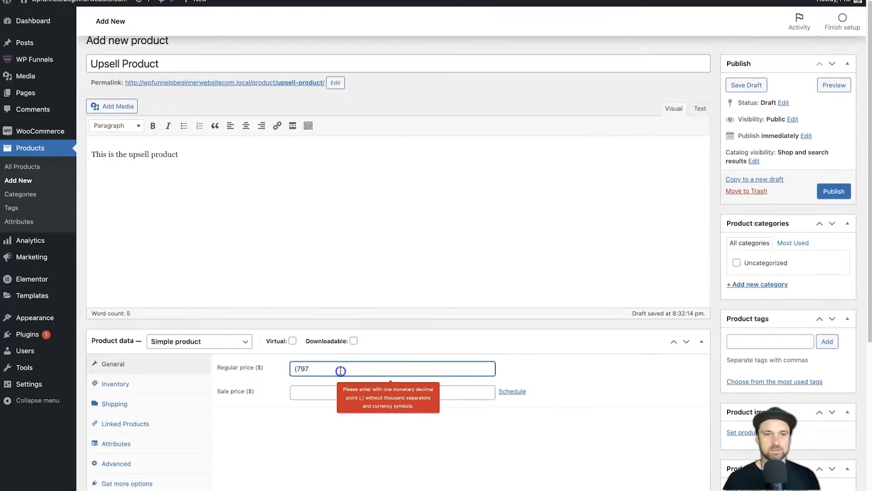
pyautogui.hotkey('ctrl', 'a')
pyautogui.press('BackSpace')
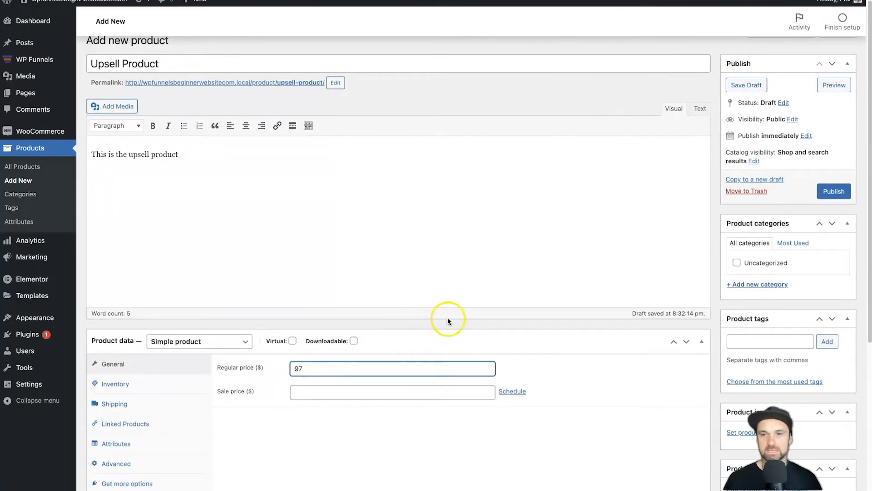
pyautogui.scroll(-5, 592, 273)
# Set Single-Product.png as the product and gallery image, then publish the Upsell Product
pyautogui.click(750, 286)
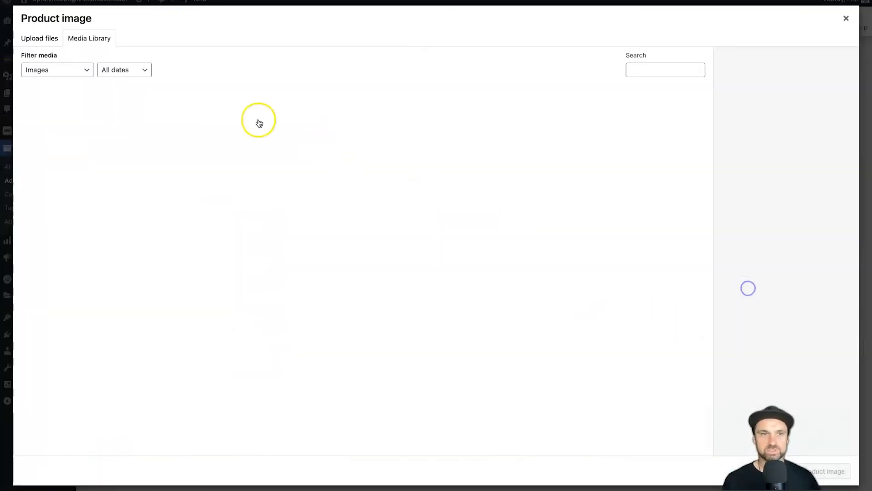
pyautogui.click(72, 139)
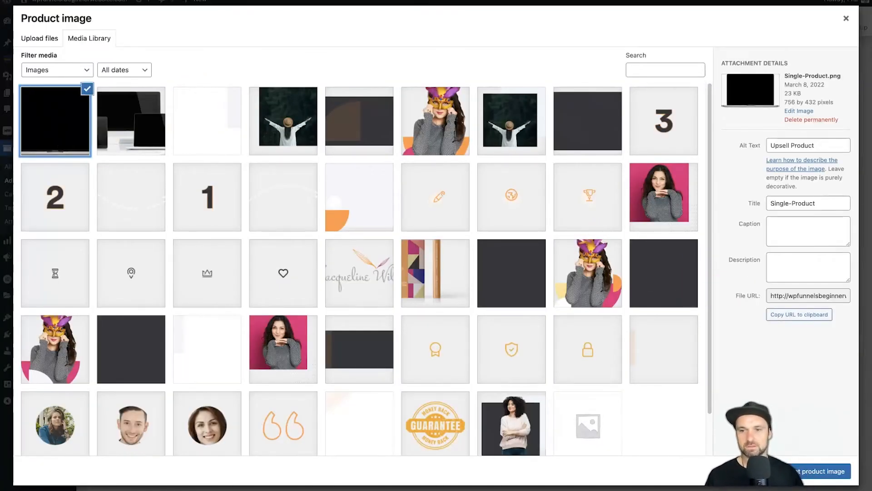
pyautogui.click(823, 471)
pyautogui.scroll(-2, 784, 373)
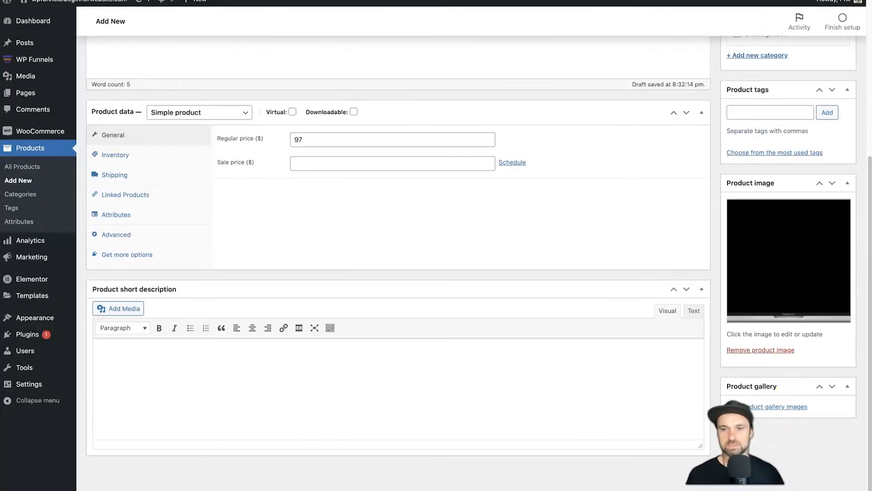
pyautogui.click(802, 408)
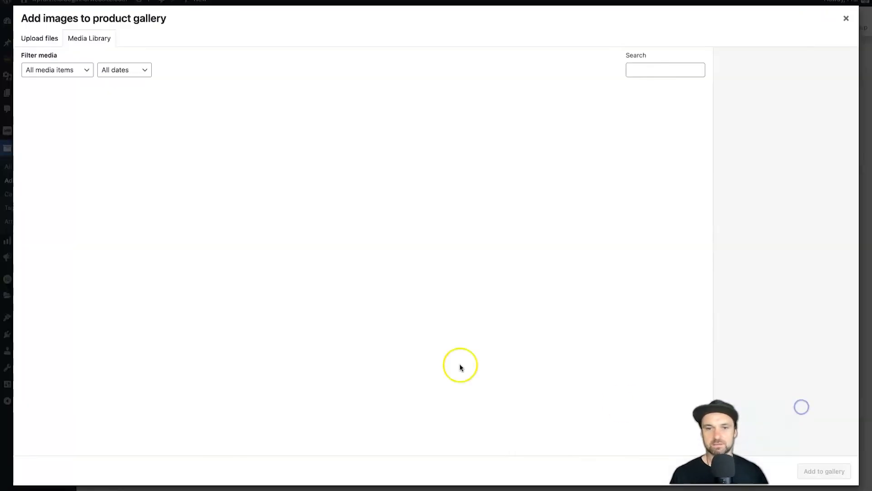
pyautogui.click(31, 91)
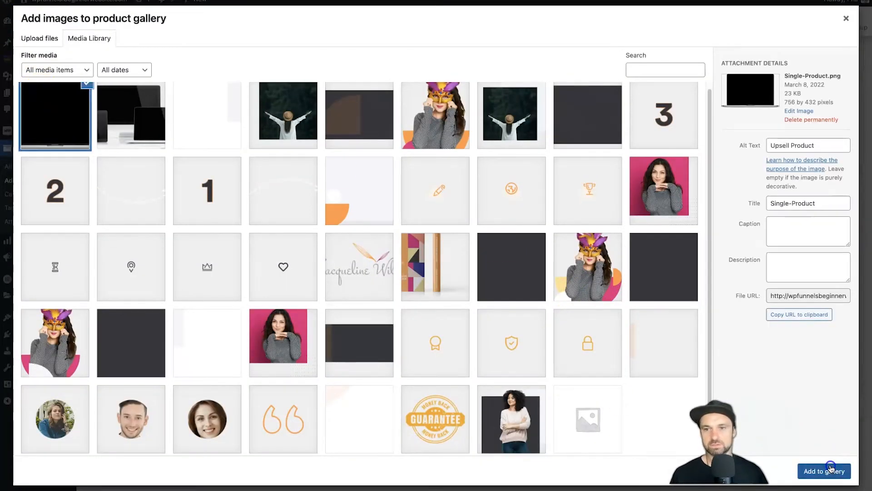
pyautogui.click(833, 470)
pyautogui.scroll(5, 753, 200)
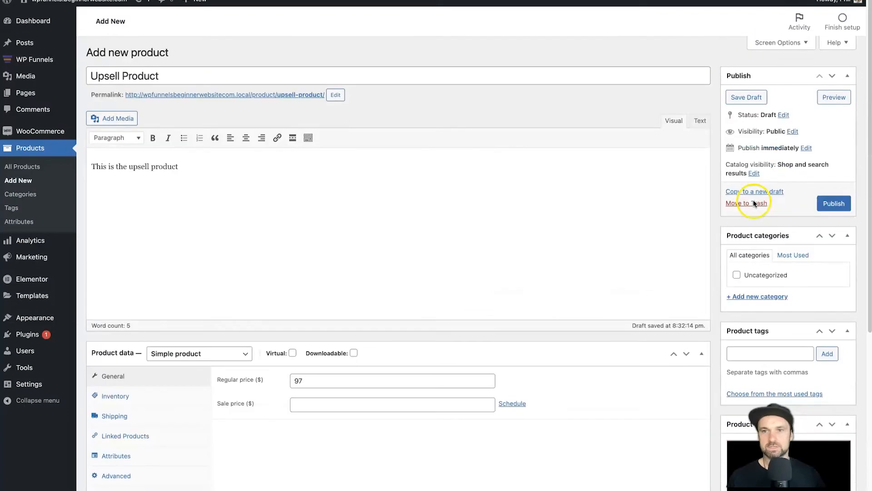
pyautogui.click(833, 203)
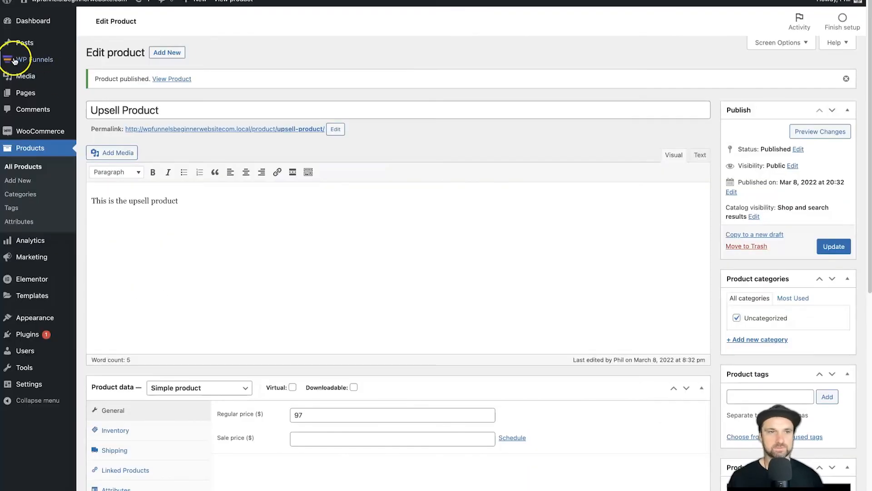
# Open the Life Coach Pro funnel for editing and bring up its Checkout step's product settings
pyautogui.moveTo(19, 59)
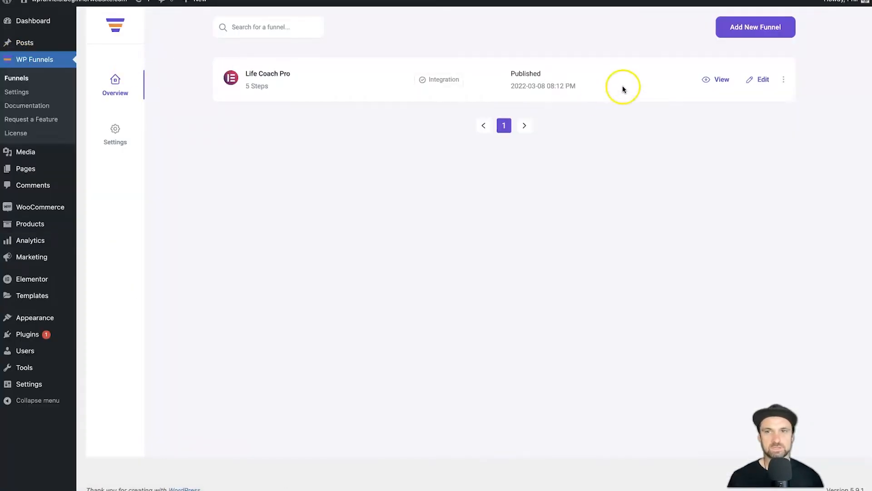
pyautogui.click(763, 79)
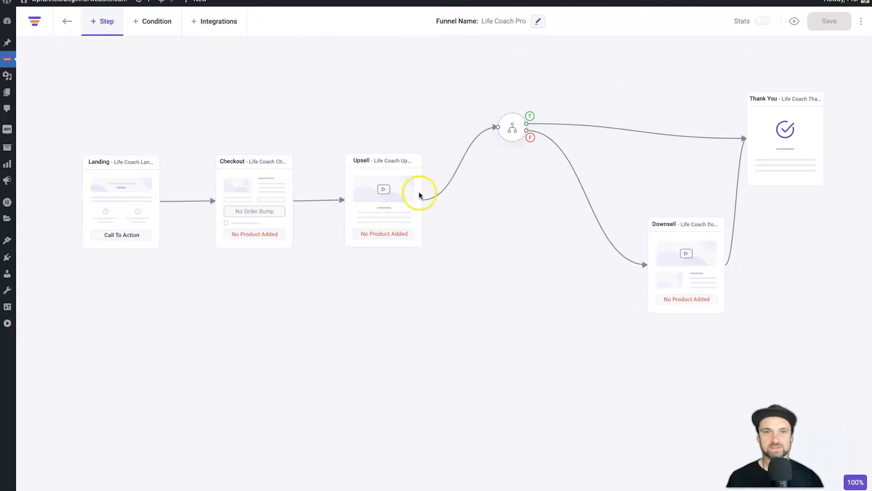
pyautogui.click(277, 192)
pyautogui.click(230, 129)
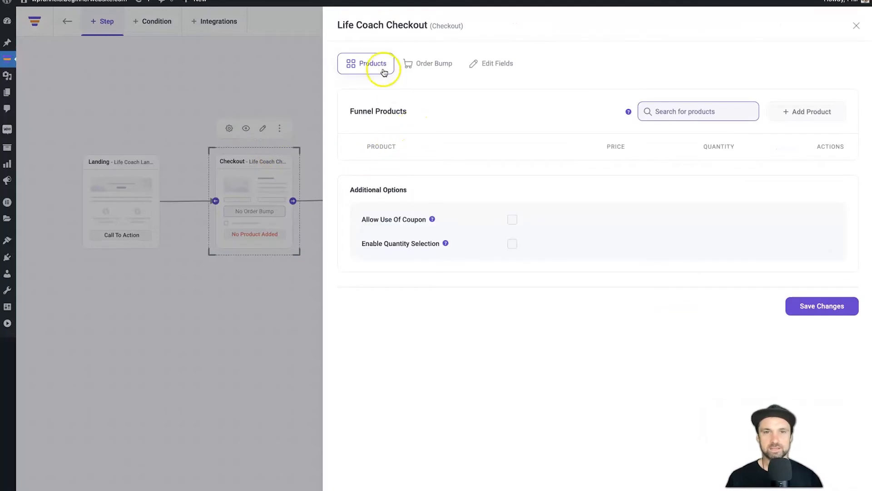
# Search 'main' and add Main Product ($197.00, quantity 1) to the Checkout step's funnel products
pyautogui.click(698, 113)
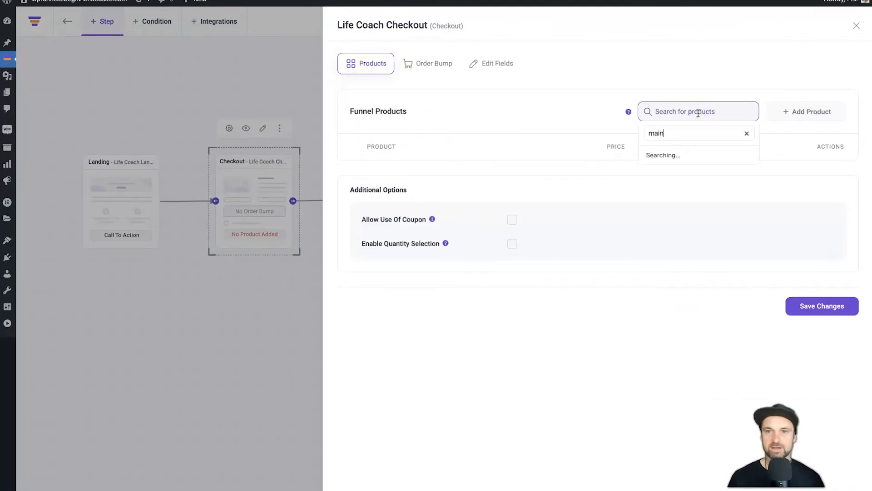
pyautogui.click(688, 155)
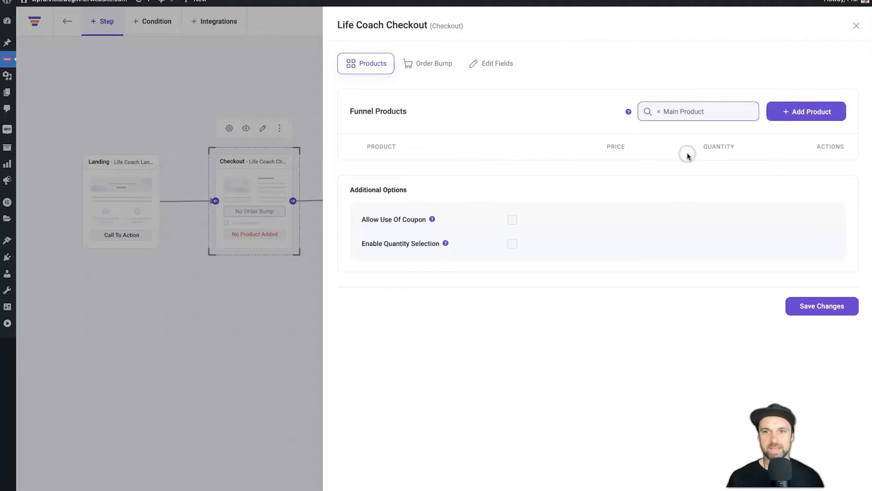
pyautogui.click(789, 111)
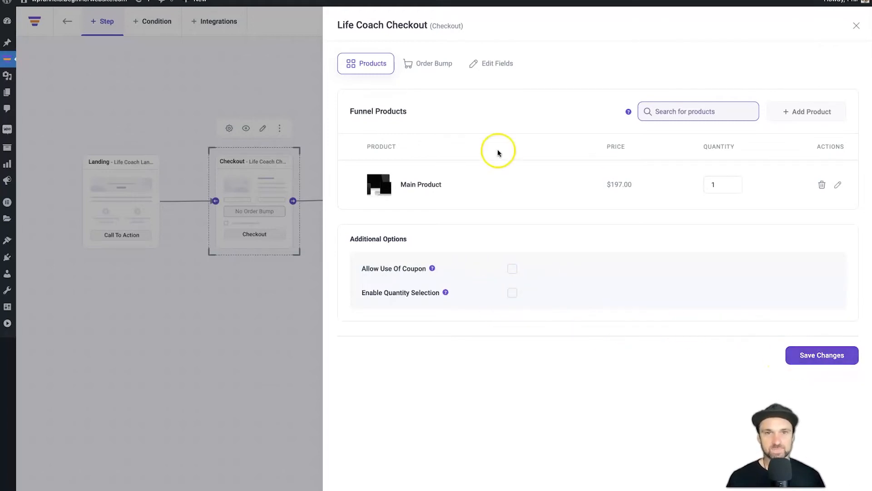
# In the checkout form fields, delete the billing postcode and billing state fields
pyautogui.click(499, 66)
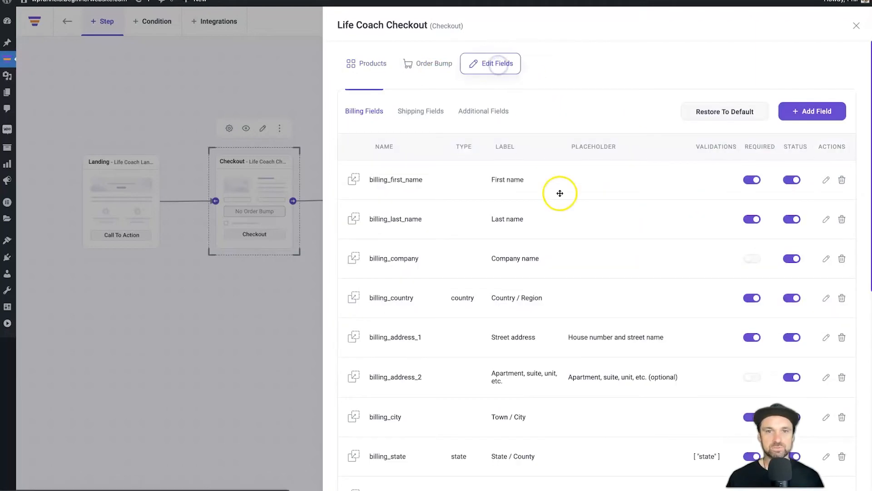
pyautogui.scroll(-8, 721, 224)
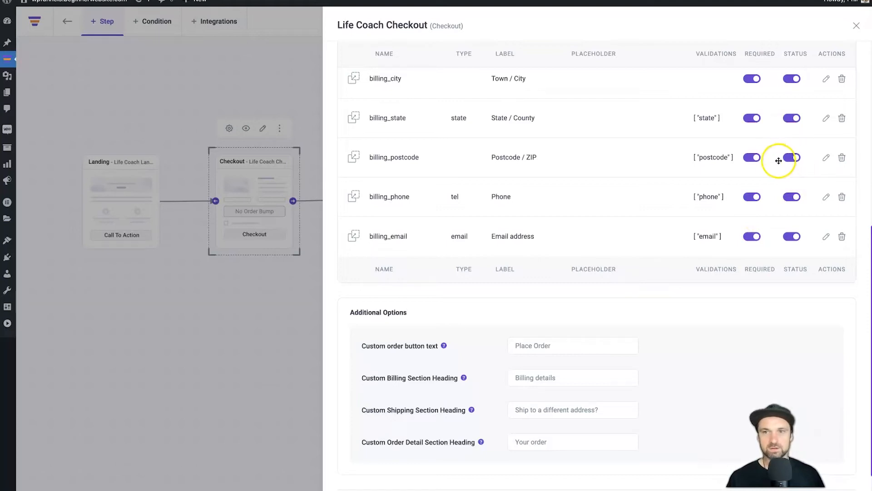
pyautogui.click(840, 157)
pyautogui.click(493, 274)
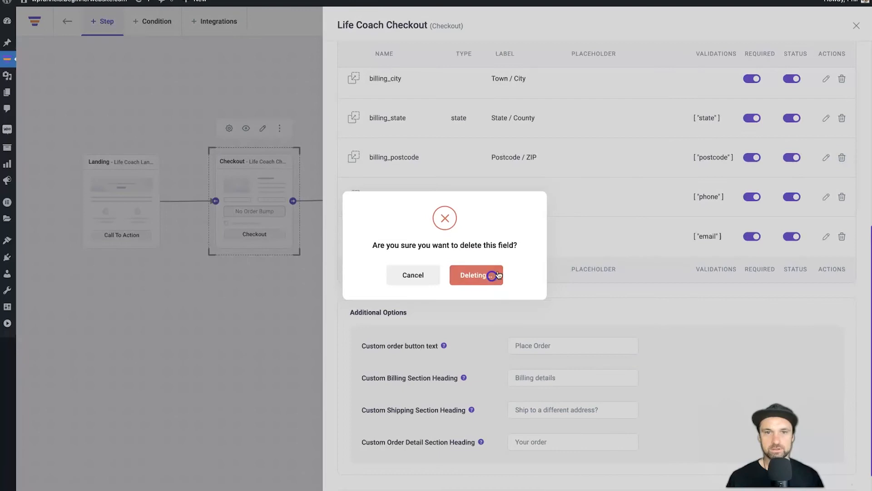
pyautogui.click(842, 119)
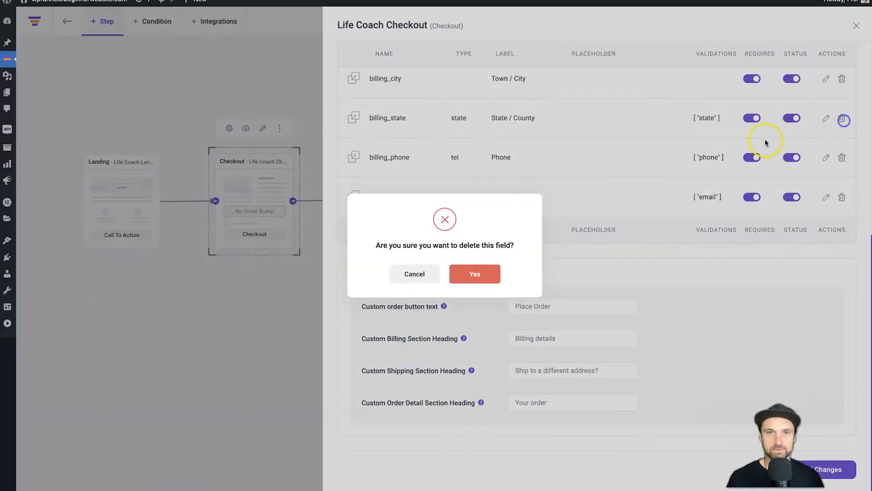
pyautogui.click(479, 273)
# Delete the billing phone, city, country, address line 1 and address line 2 fields
pyautogui.scroll(2, 625, 230)
pyautogui.scroll(1, 715, 218)
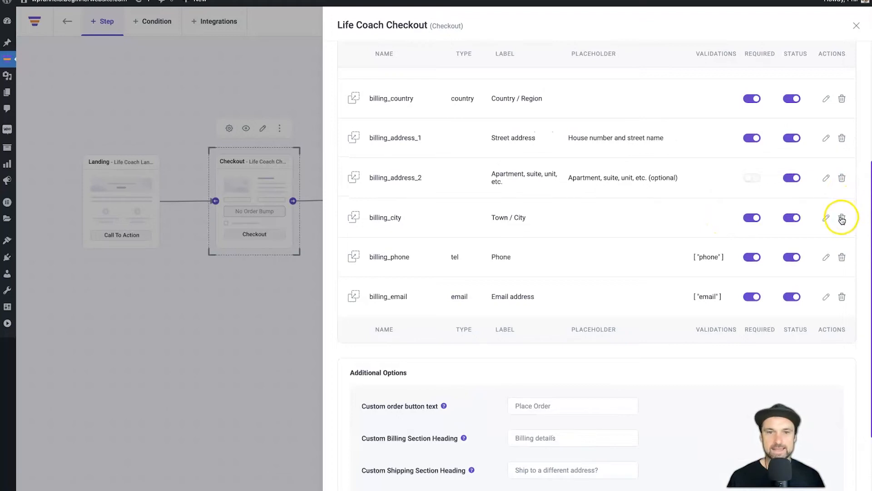
pyautogui.click(841, 256)
pyautogui.click(484, 275)
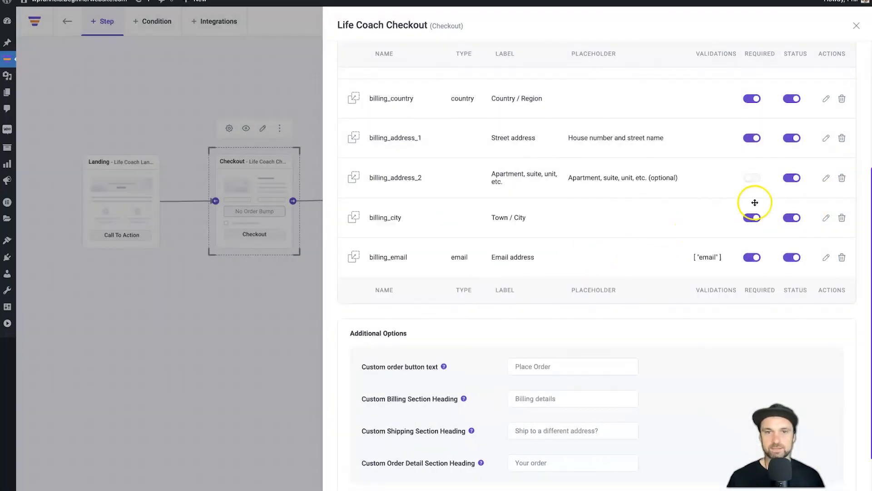
pyautogui.click(842, 218)
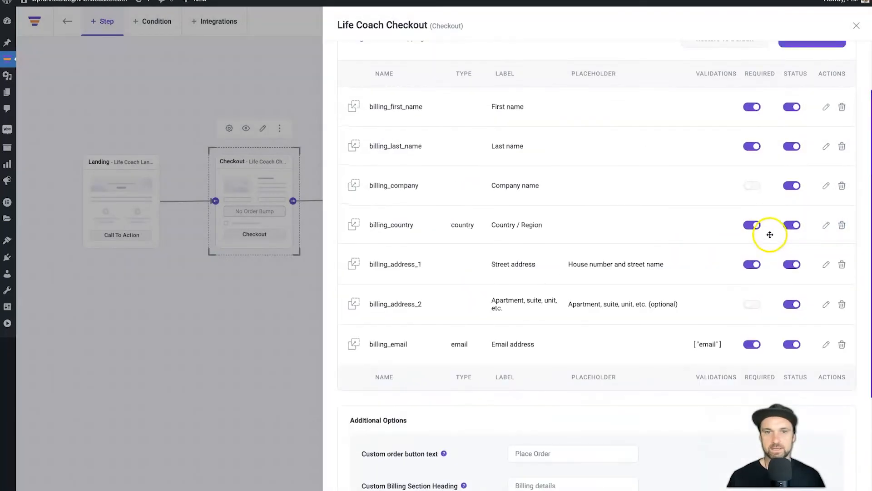
pyautogui.click(842, 218)
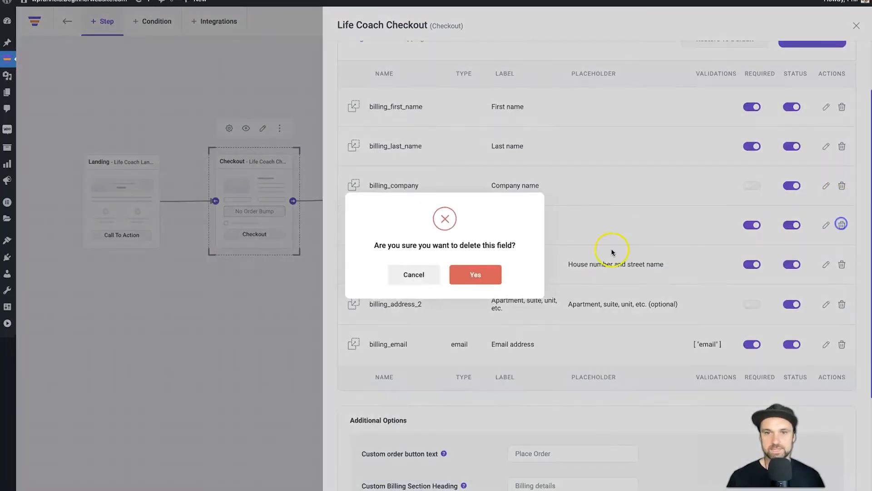
pyautogui.click(477, 272)
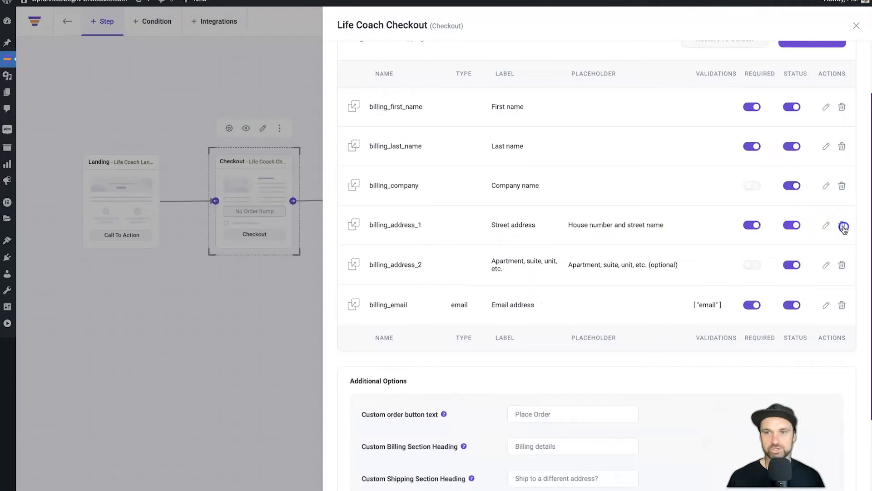
pyautogui.click(842, 225)
pyautogui.click(505, 269)
pyautogui.click(842, 225)
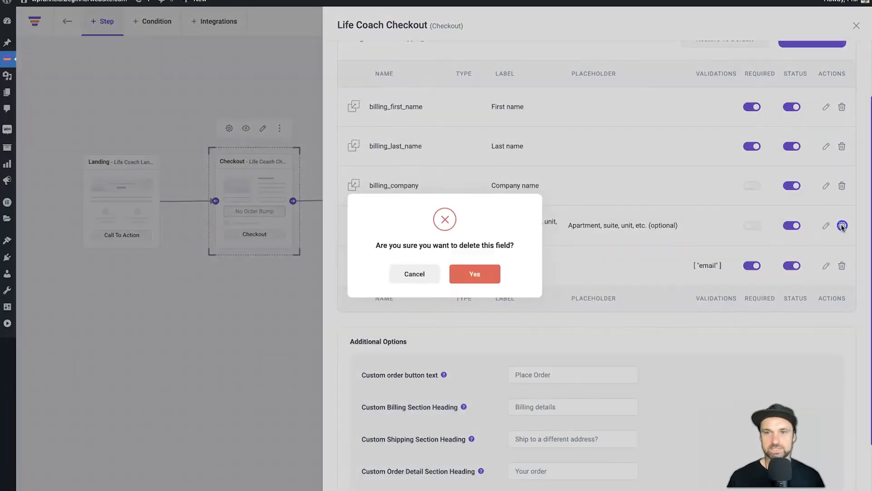
pyautogui.click(476, 273)
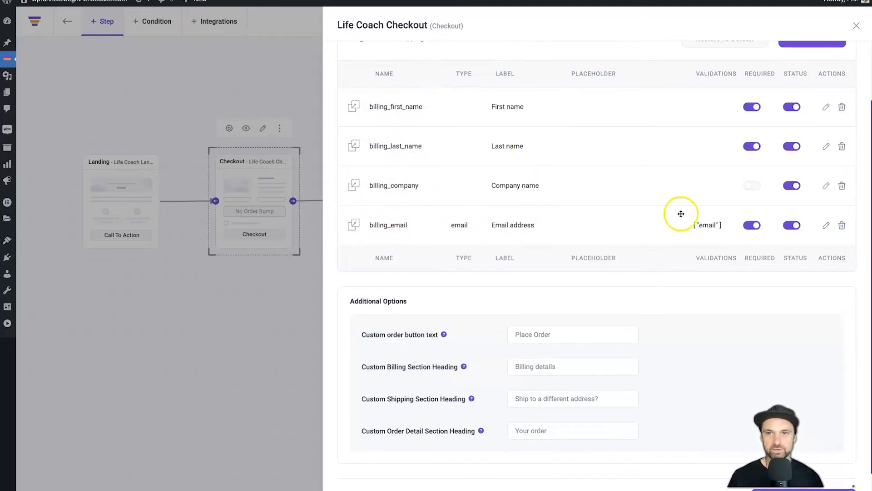
# Confirm Main Product is still the funnel product and save the checkout changes
pyautogui.scroll(-1, 631, 322)
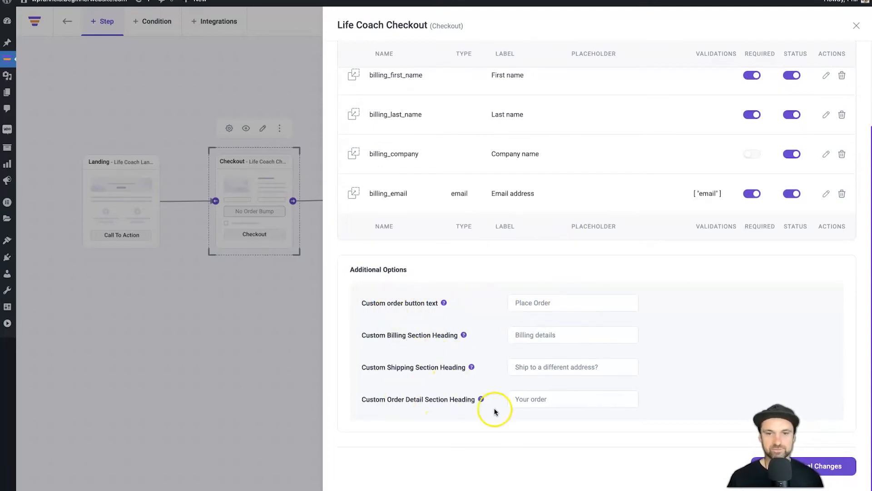
pyautogui.scroll(3, 730, 196)
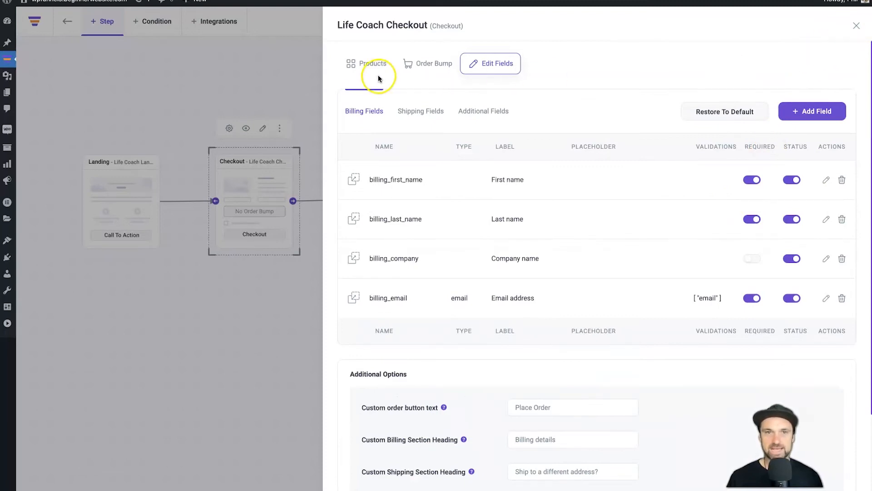
pyautogui.click(369, 65)
pyautogui.click(803, 356)
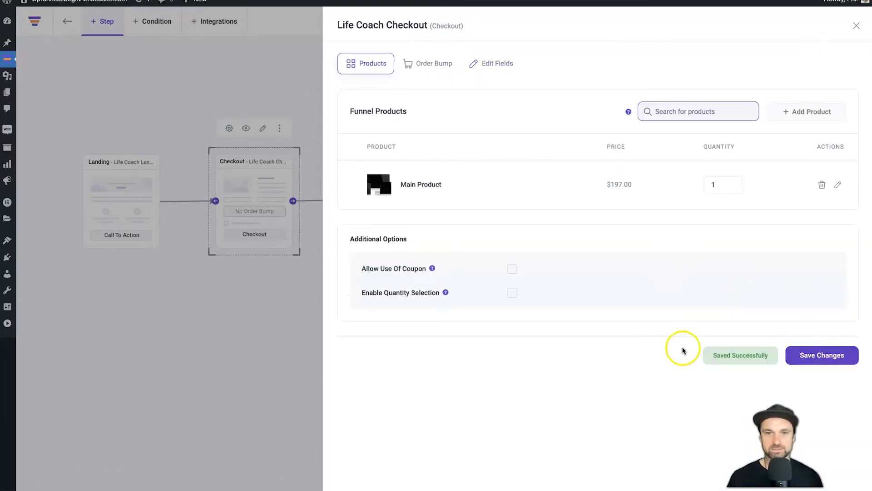
# Close the Checkout settings and preview the Life Coach checkout page on the live site
pyautogui.click(856, 27)
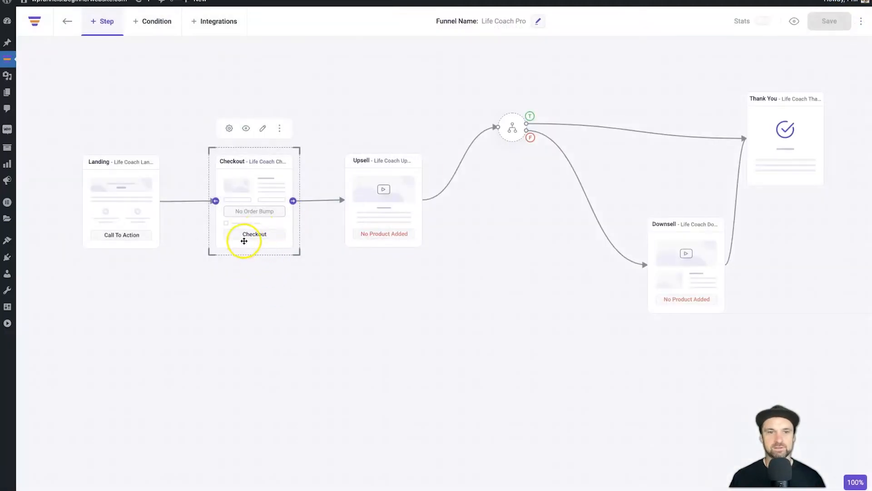
pyautogui.click(246, 129)
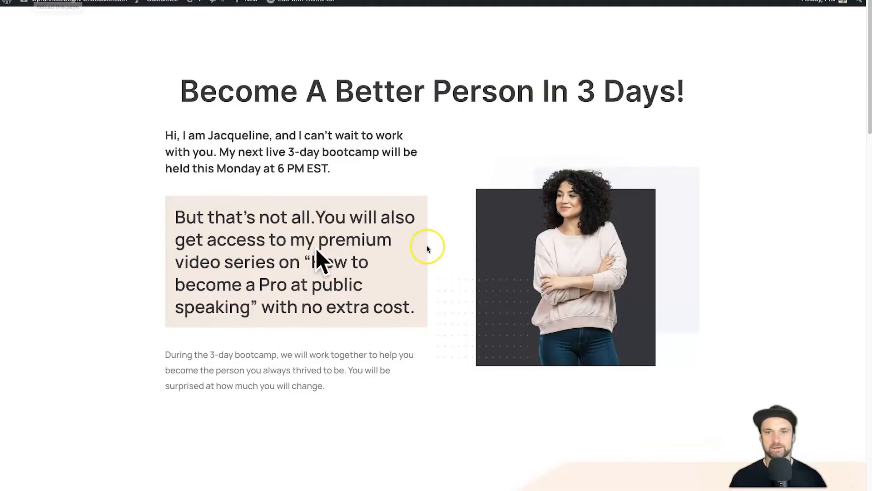
pyautogui.scroll(-4, 384, 338)
pyautogui.scroll(-9, 386, 341)
# Go over the remaining checkout fields: company name, email address and order notes
pyautogui.click(396, 278)
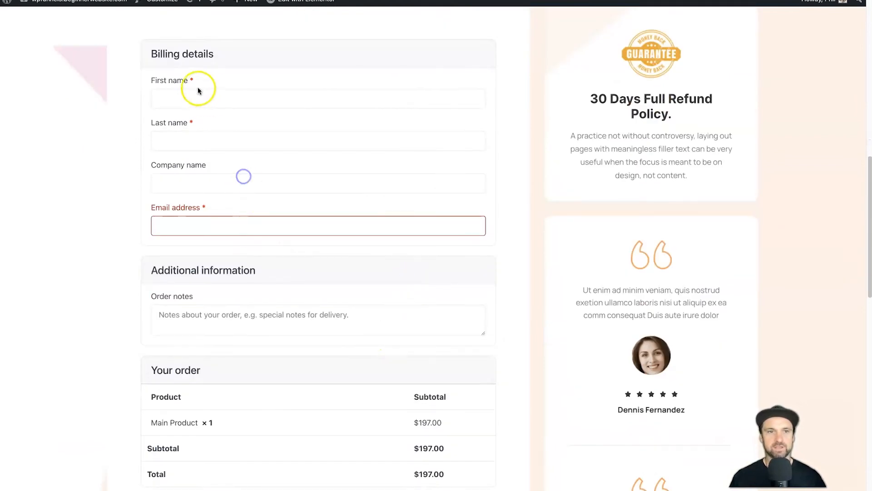
pyautogui.click(203, 53)
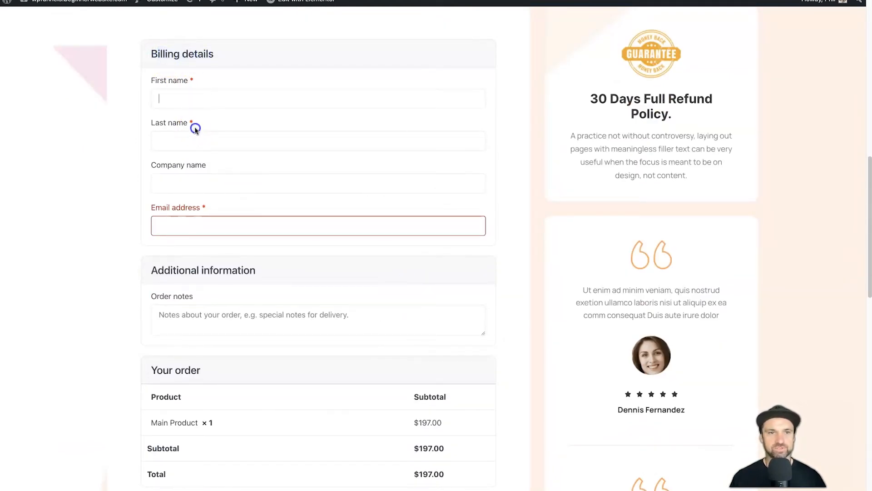
pyautogui.click(193, 175)
pyautogui.scroll(2, 204, 218)
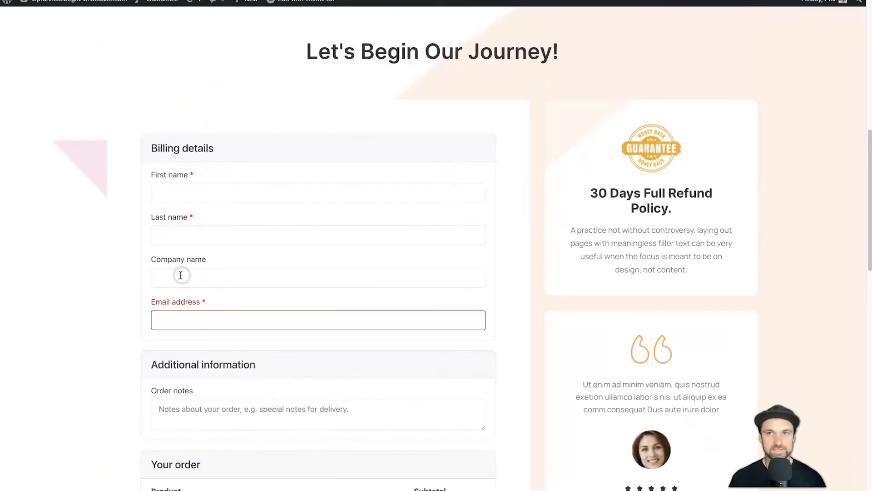
pyautogui.click(192, 211)
pyautogui.click(198, 280)
pyautogui.moveTo(189, 321); pyautogui.dragTo(220, 305)
pyautogui.click(232, 307)
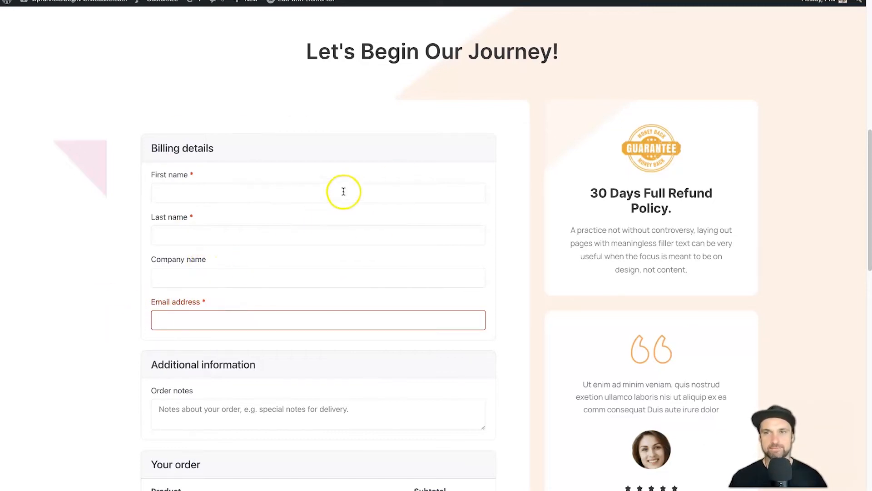
pyautogui.click(181, 309)
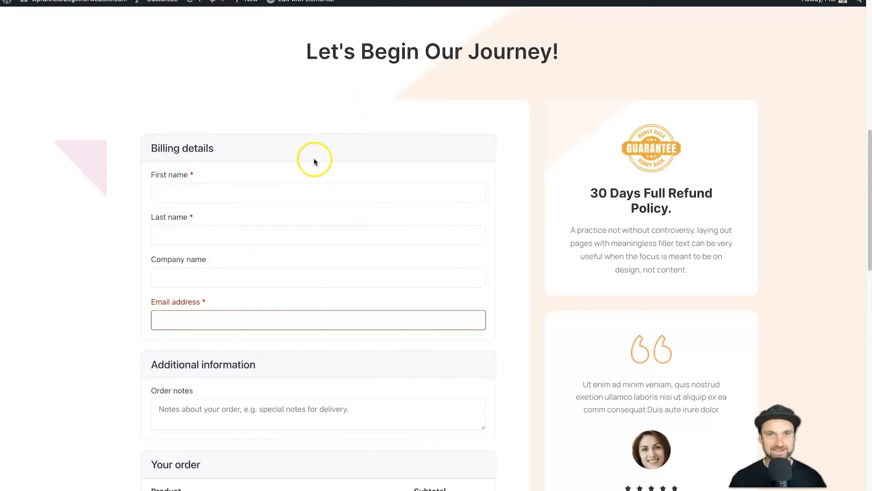
pyautogui.scroll(-6, 200, 316)
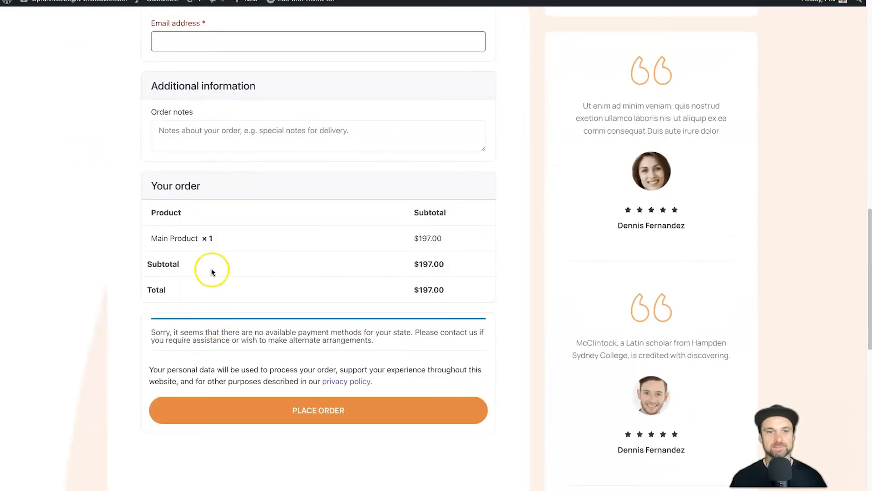
pyautogui.moveTo(159, 87); pyautogui.dragTo(261, 86)
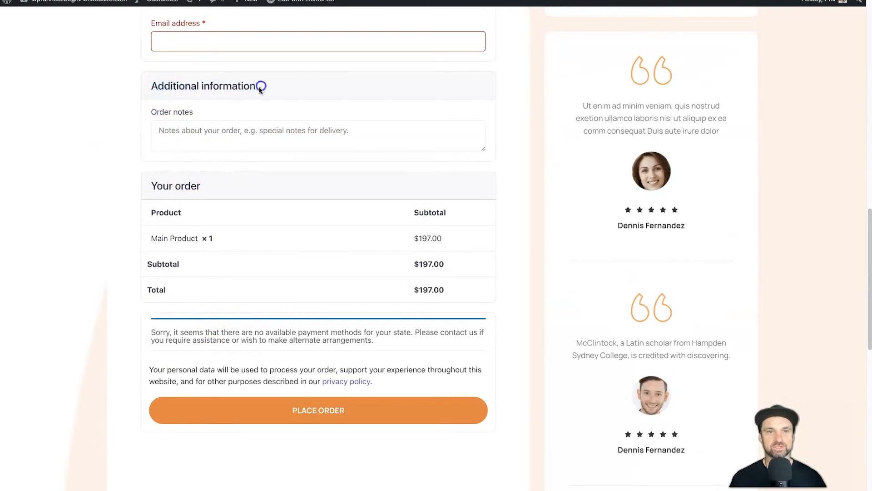
pyautogui.moveTo(171, 106); pyautogui.dragTo(233, 132)
pyautogui.click(253, 136)
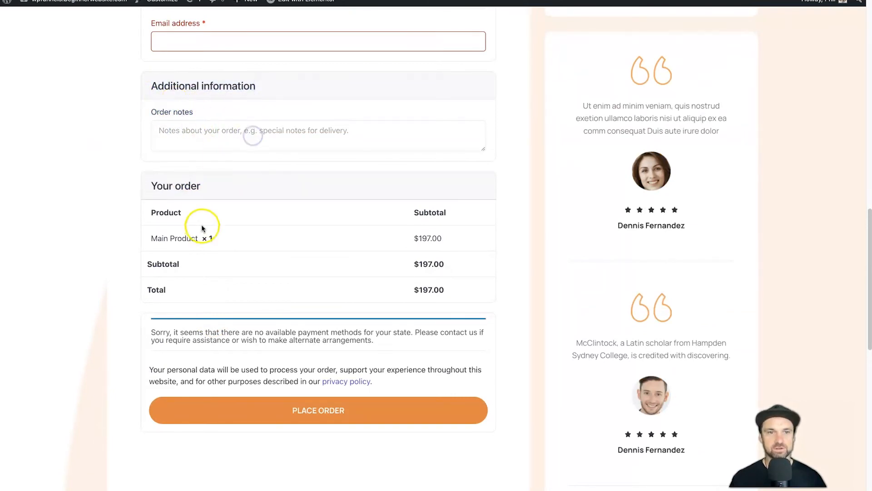
# Point out the Main Product × 1 line with its $197.00 subtotal and total
pyautogui.moveTo(148, 238); pyautogui.dragTo(253, 233)
pyautogui.click(253, 233)
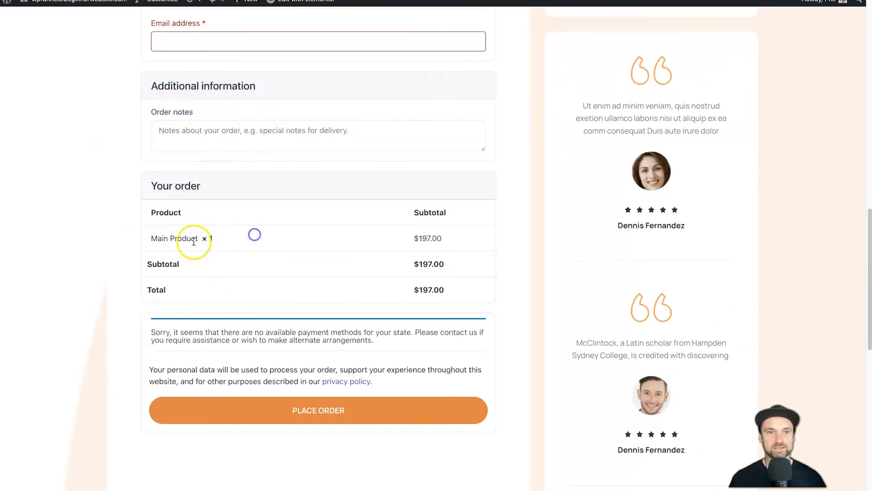
pyautogui.click(417, 233)
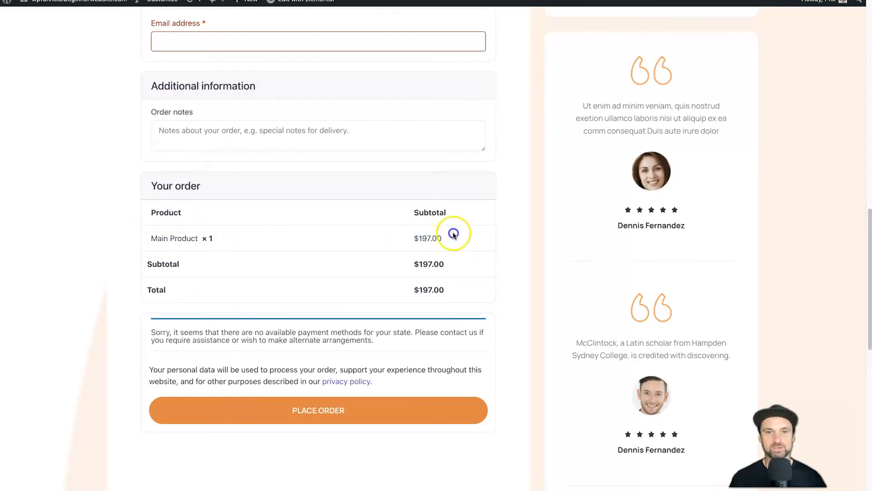
pyautogui.moveTo(405, 295); pyautogui.dragTo(489, 288)
pyautogui.moveTo(403, 264); pyautogui.dragTo(496, 267)
# Place the order with empty billing fields, triggering required-field and invalid payment method errors
pyautogui.scroll(-15, 411, 331)
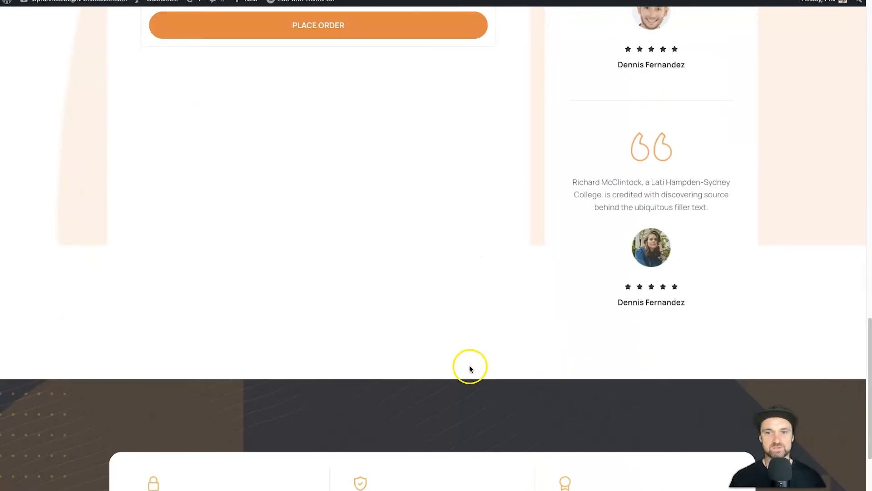
pyautogui.scroll(10, 579, 394)
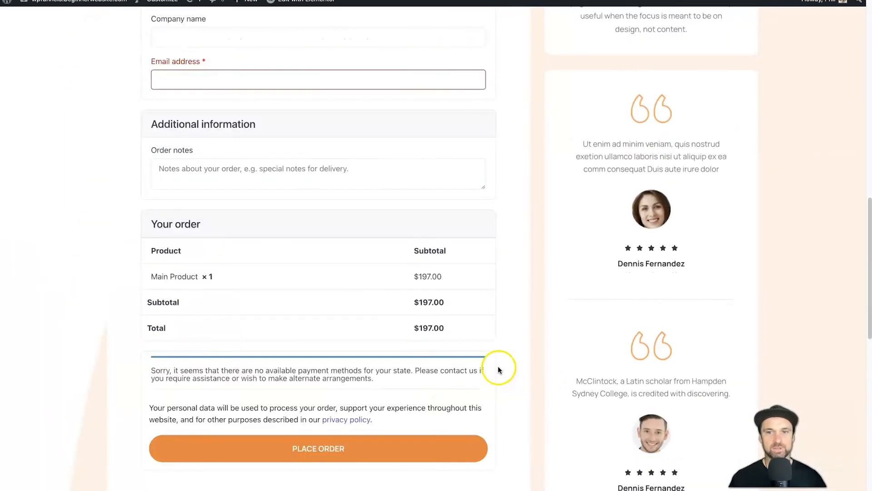
pyautogui.click(317, 449)
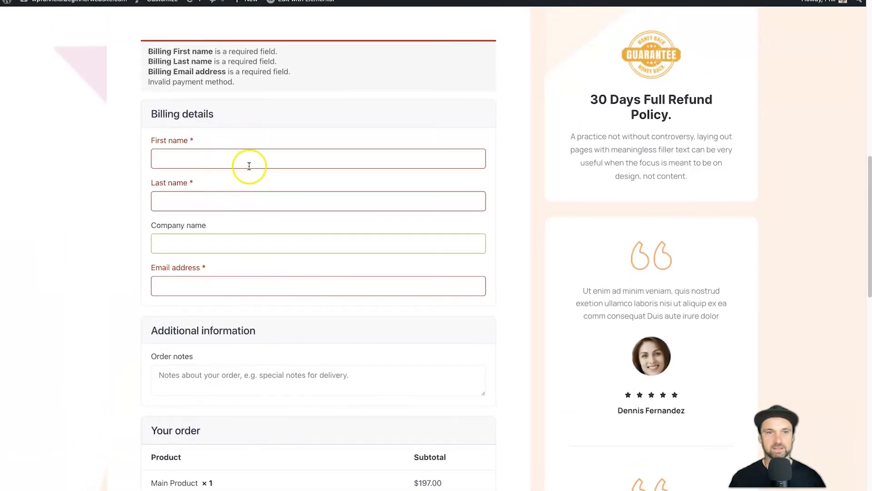
pyautogui.scroll(10, 249, 166)
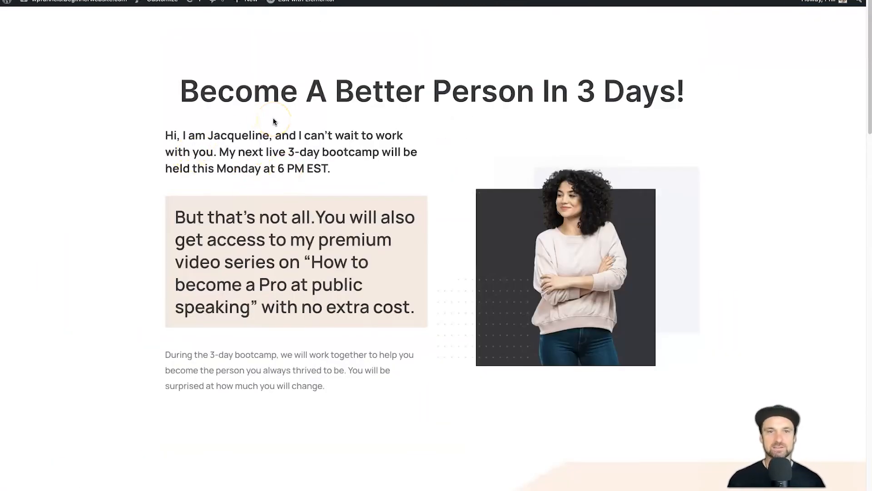
pyautogui.moveTo(306, 1)
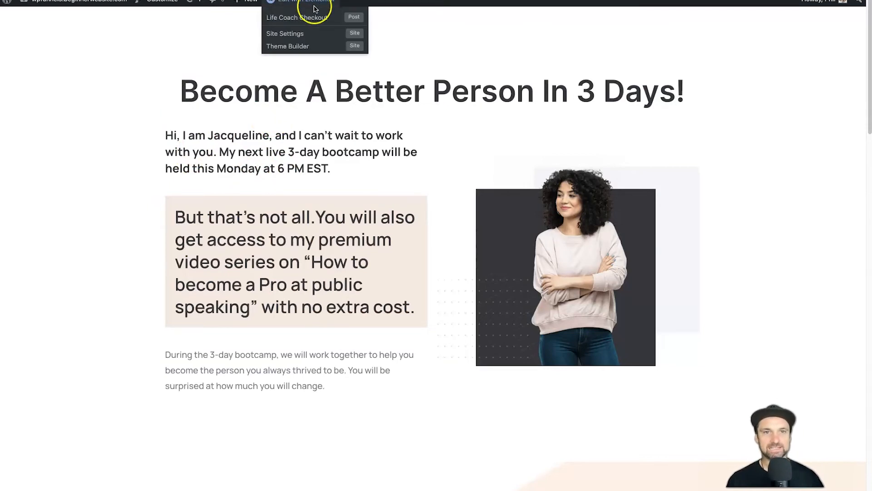
pyautogui.click(357, 17)
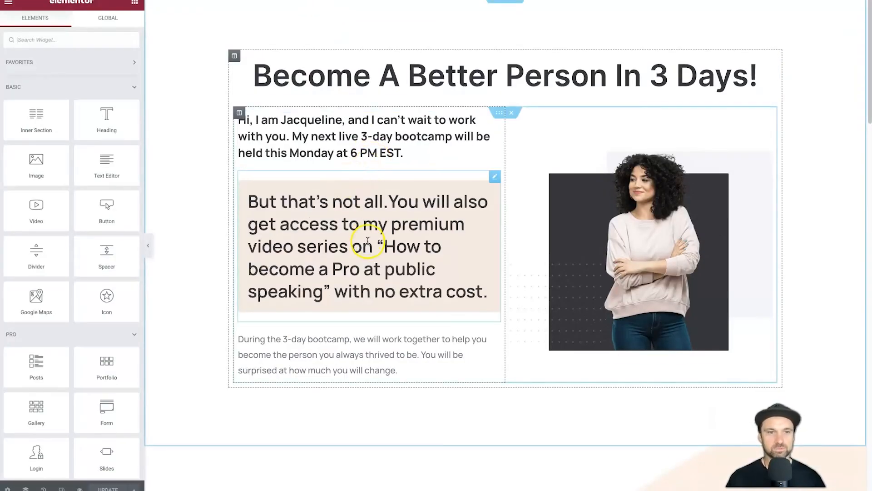
pyautogui.scroll(-8, 364, 241)
pyautogui.scroll(-4, 384, 247)
pyautogui.scroll(-15, 75, 229)
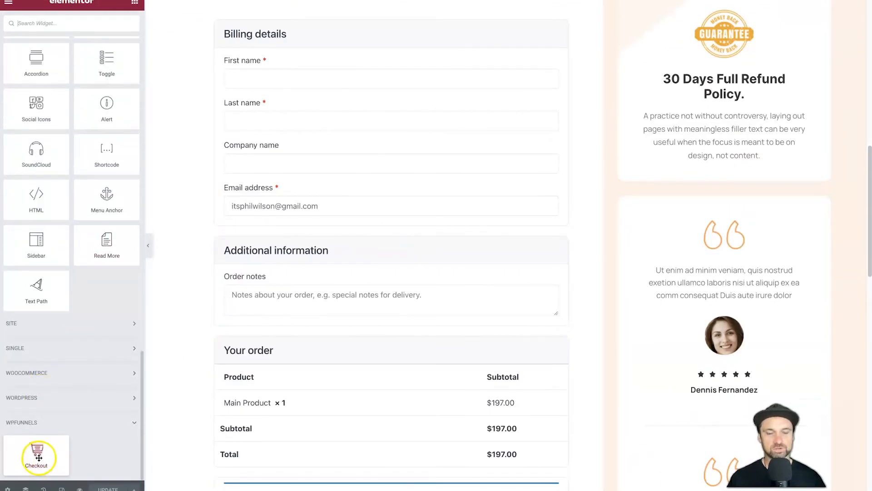
pyautogui.scroll(8, 371, 259)
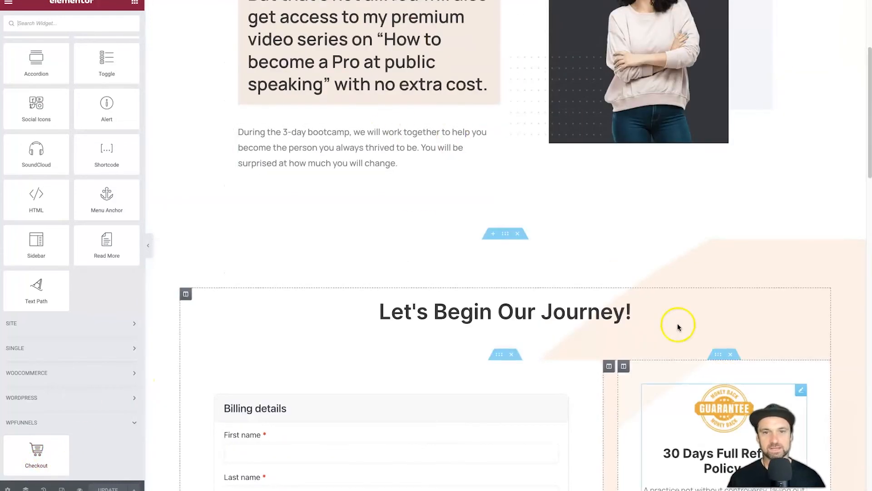
pyautogui.scroll(5, 376, 205)
pyautogui.scroll(-1, 363, 250)
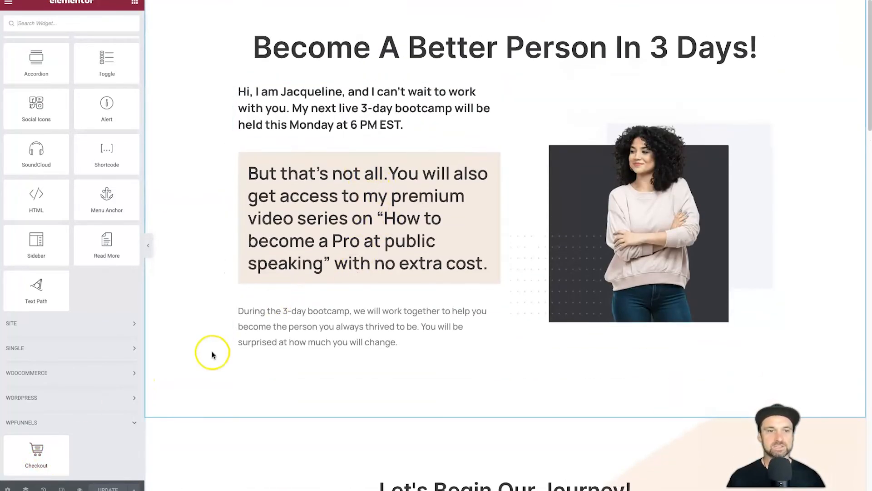
pyautogui.scroll(-3, 444, 370)
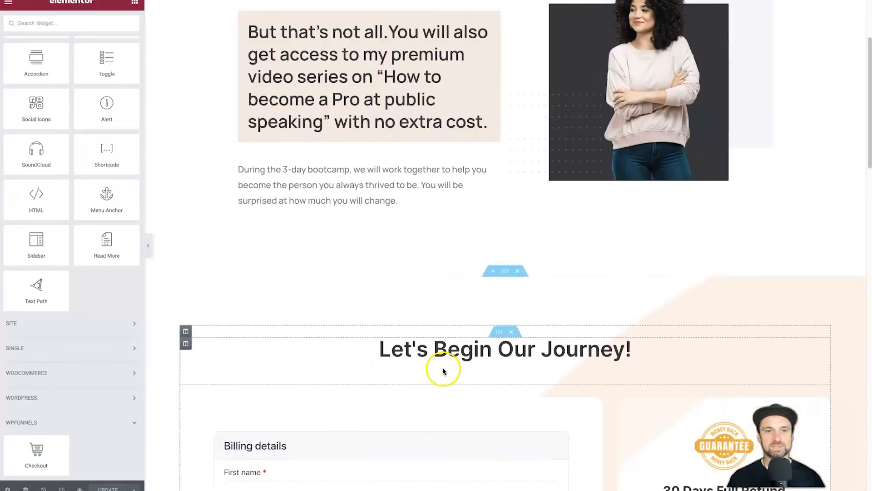
pyautogui.scroll(-3, 463, 423)
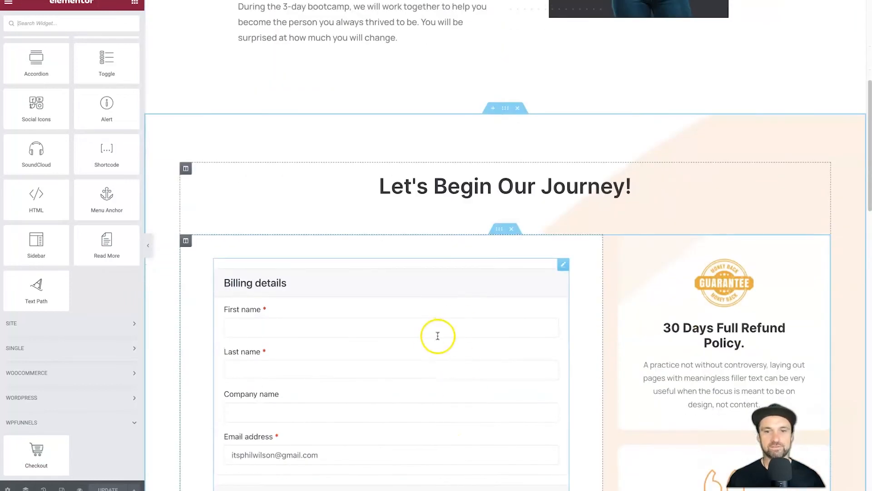
pyautogui.moveTo(43, 440); pyautogui.dragTo(506, 184)
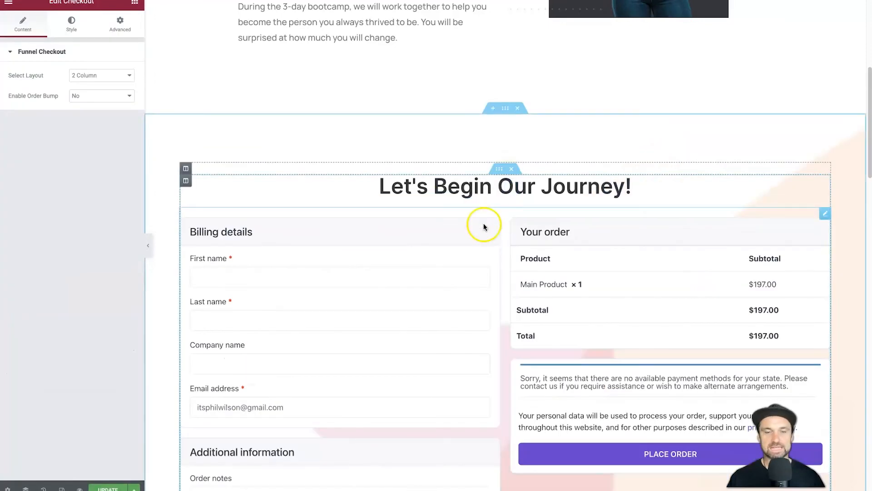
pyautogui.scroll(-4, 497, 216)
pyautogui.scroll(2, 376, 245)
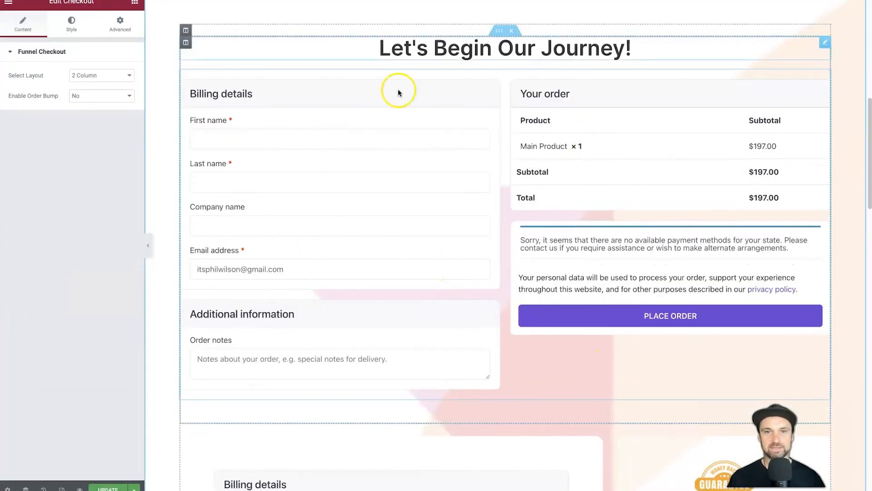
pyautogui.scroll(-10, 454, 345)
pyautogui.scroll(-4, 337, 273)
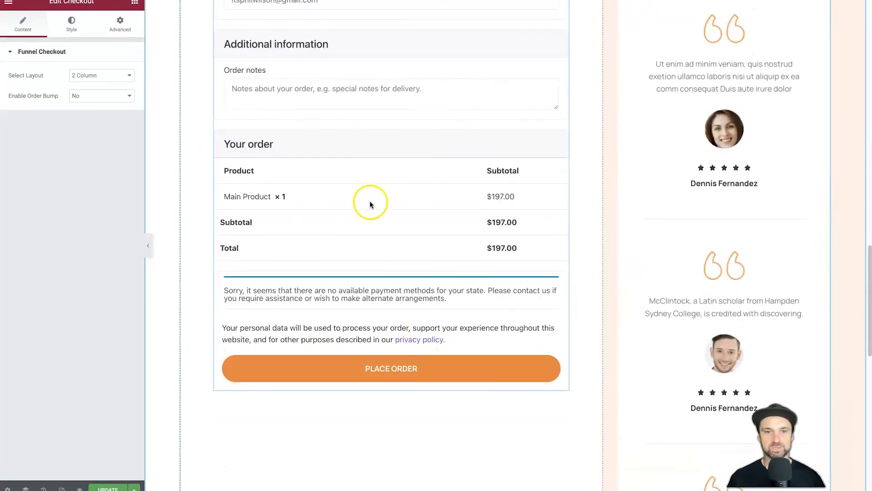
pyautogui.scroll(5, 366, 195)
pyautogui.scroll(-3, 358, 291)
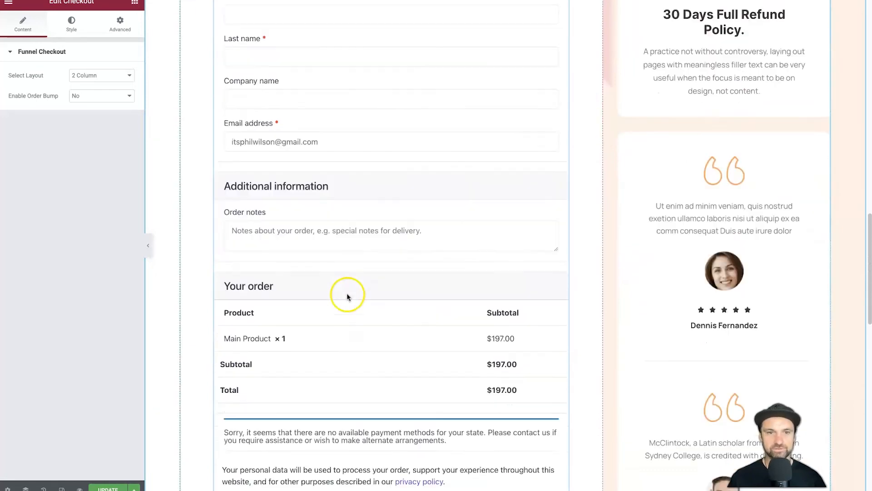
pyautogui.scroll(10, 426, 192)
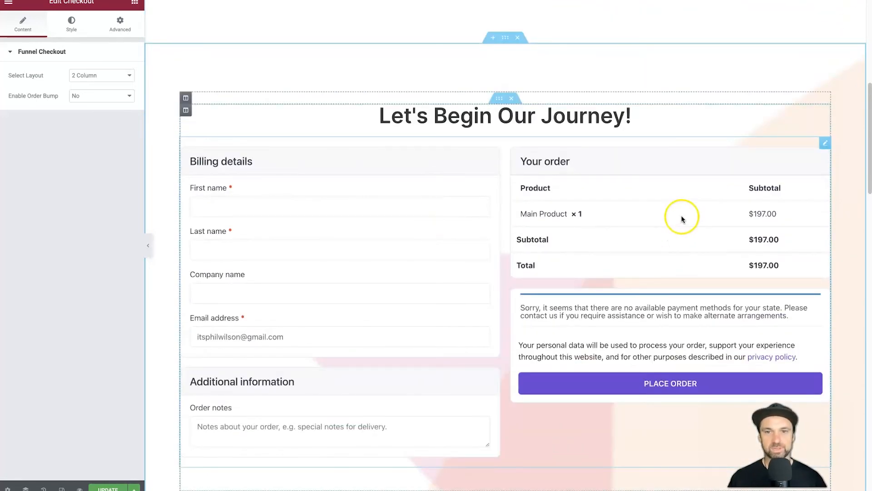
pyautogui.rightClick(818, 144)
pyautogui.click(816, 283)
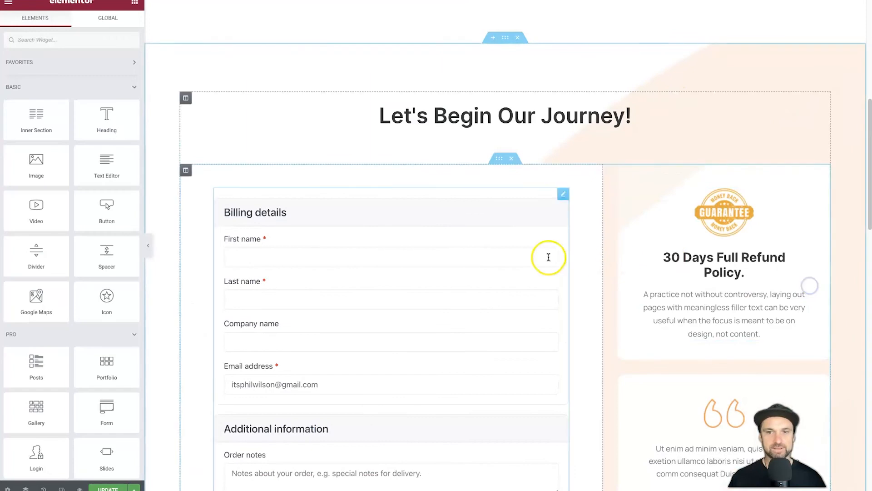
pyautogui.scroll(6, 584, 108)
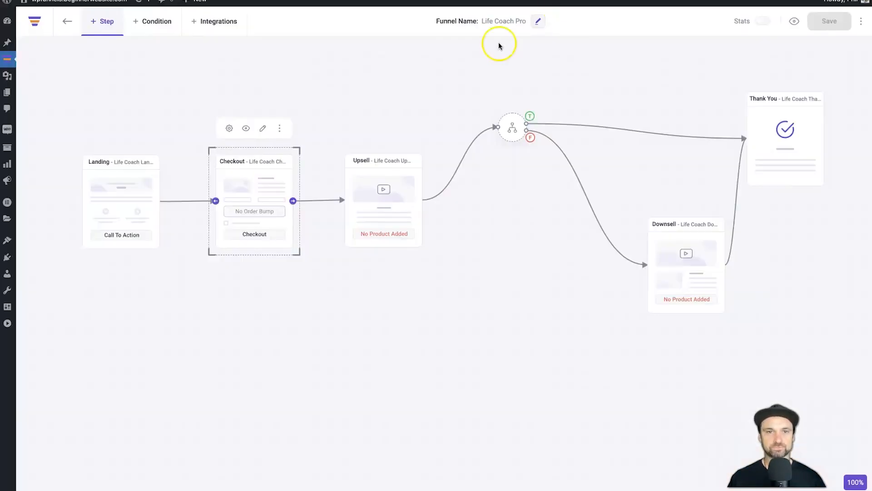
pyautogui.click(479, 308)
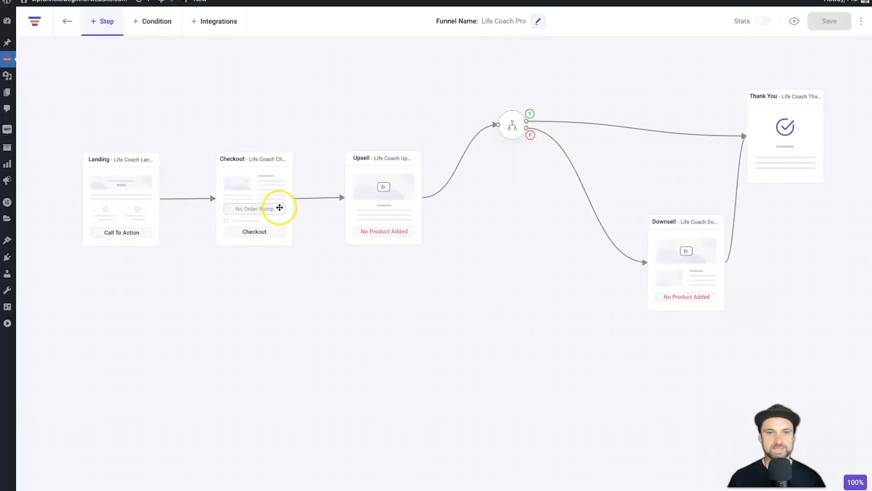
pyautogui.click(398, 203)
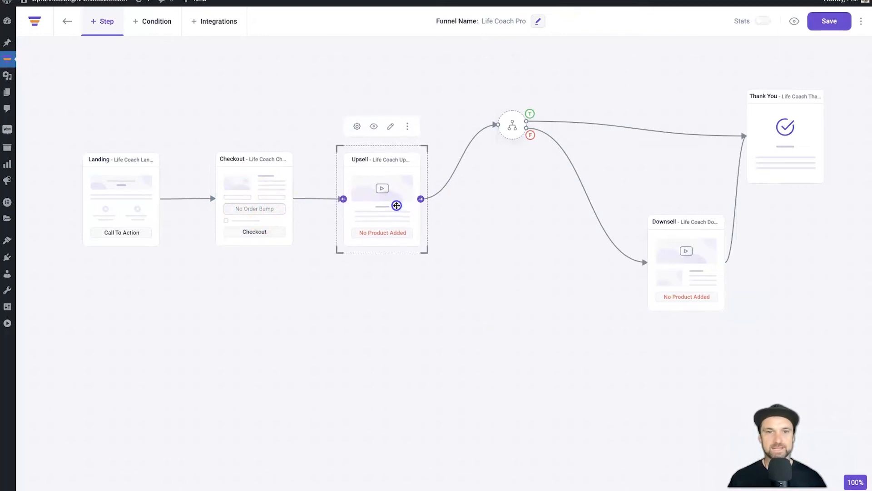
pyautogui.click(376, 127)
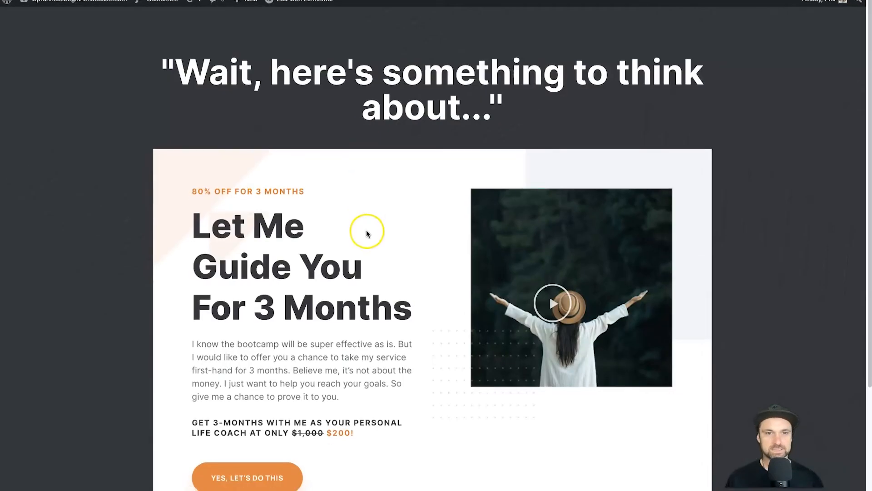
pyautogui.scroll(-3, 364, 231)
pyautogui.click(220, 343)
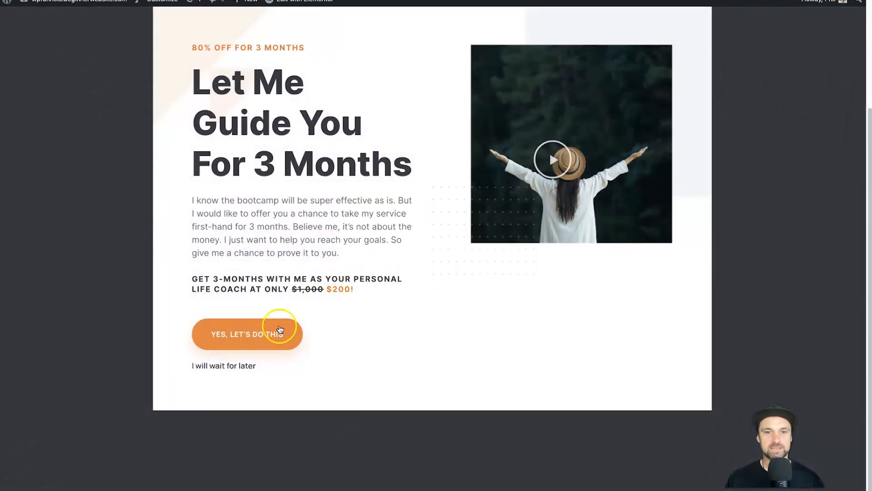
pyautogui.click(264, 335)
pyautogui.click(398, 274)
pyautogui.click(415, 317)
pyautogui.click(503, 140)
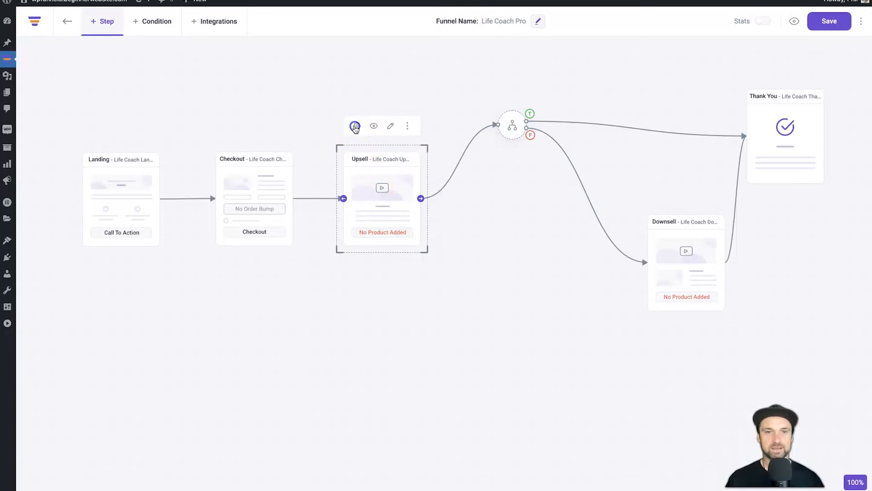
# Search 'upsell' and add Upsell Product ($97.00, quantity 1) as the Upsell step's offer
pyautogui.click(355, 128)
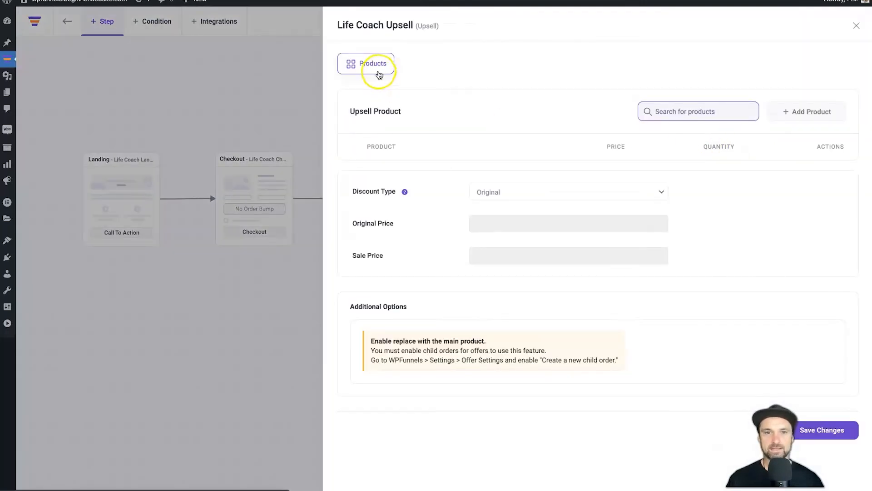
pyautogui.click(716, 111)
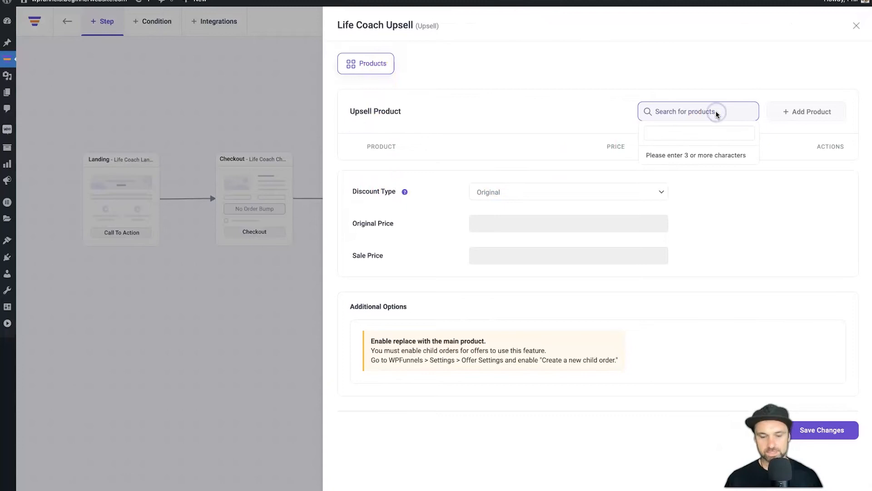
pyautogui.write('upsell')
pyautogui.click(672, 156)
pyautogui.click(785, 113)
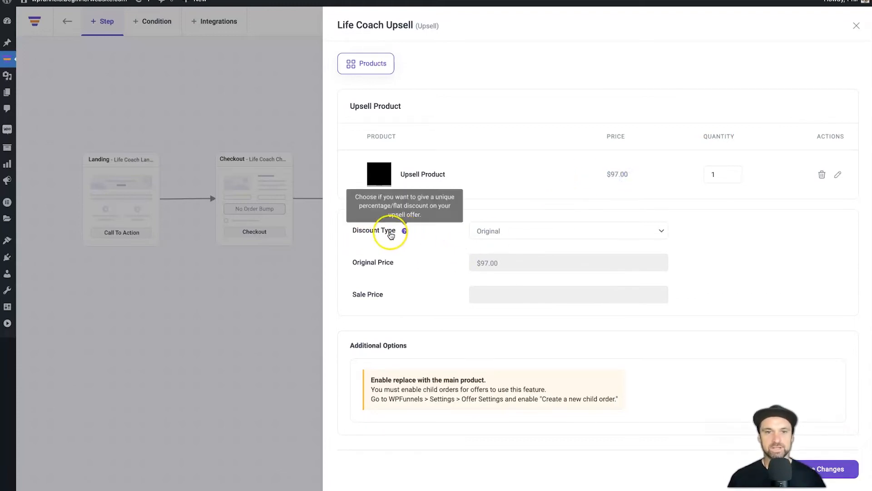
# Try the percentage and flat discount types, then leave Discount Type set to Original
pyautogui.click(519, 230)
pyautogui.click(514, 241)
pyautogui.click(514, 230)
pyautogui.click(512, 240)
pyautogui.click(510, 231)
pyautogui.click(509, 207)
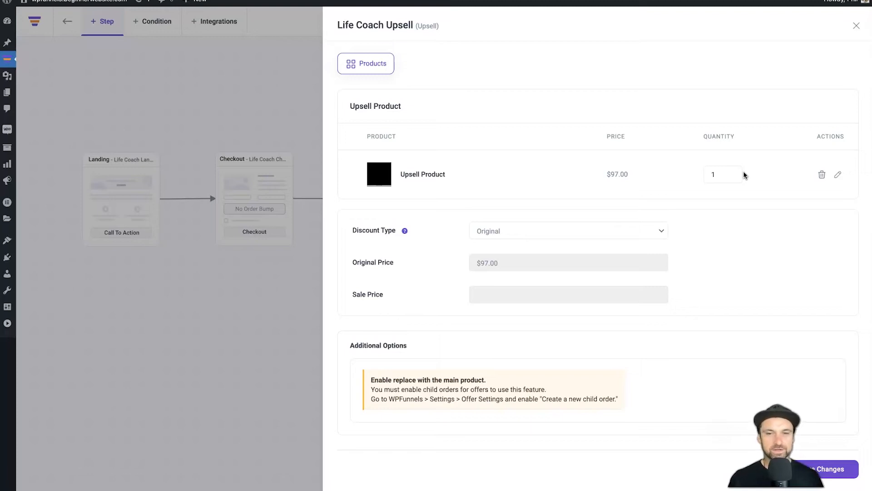
# Try a 10 percent discount on the upsell offer
pyautogui.click(553, 295)
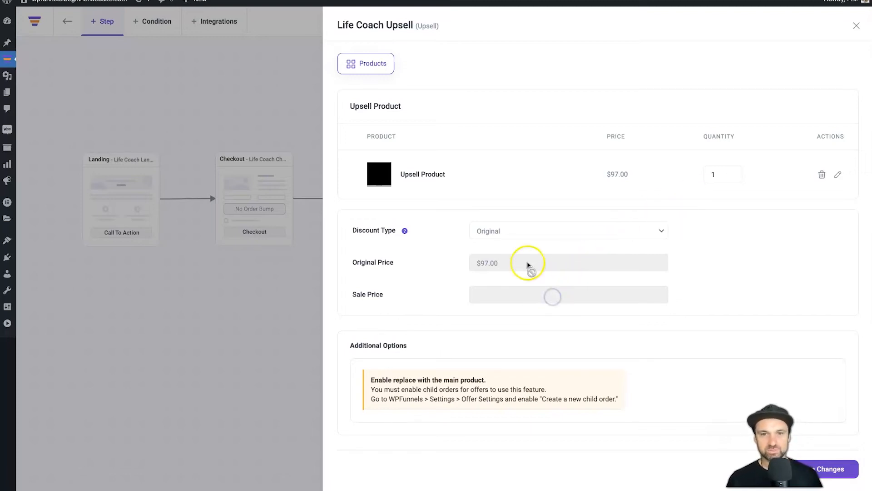
pyautogui.click(521, 231)
pyautogui.click(514, 241)
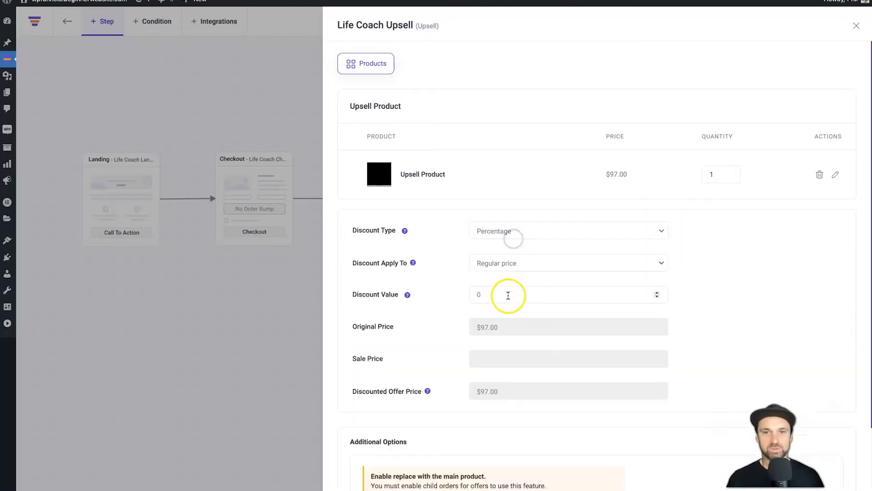
pyautogui.click(472, 292)
pyautogui.write('10')
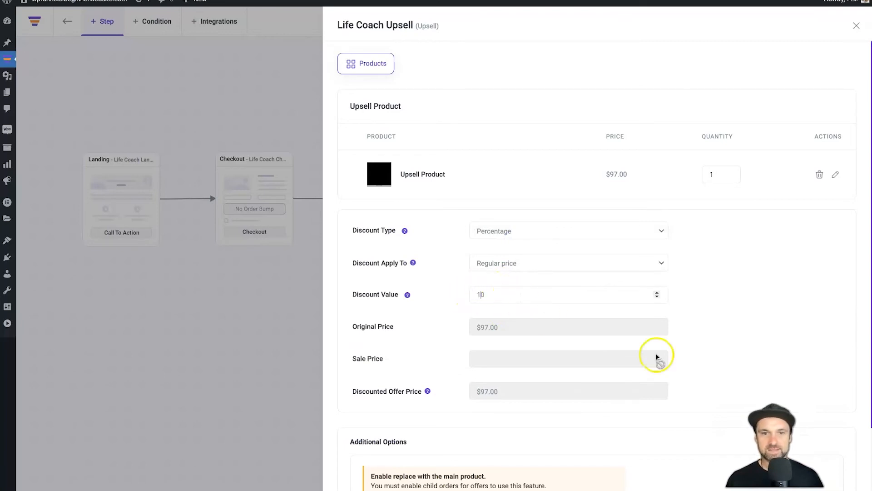
pyautogui.click(744, 325)
pyautogui.scroll(-1, 627, 328)
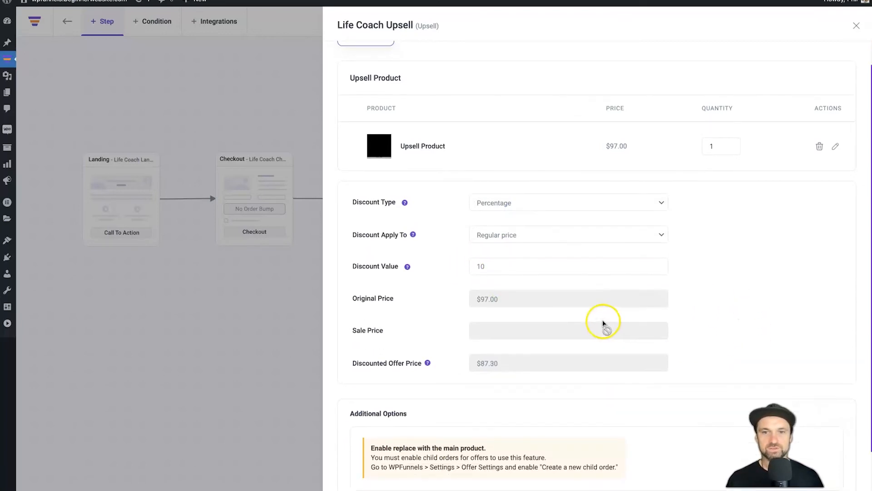
pyautogui.scroll(-2, 499, 291)
pyautogui.scroll(-1, 496, 317)
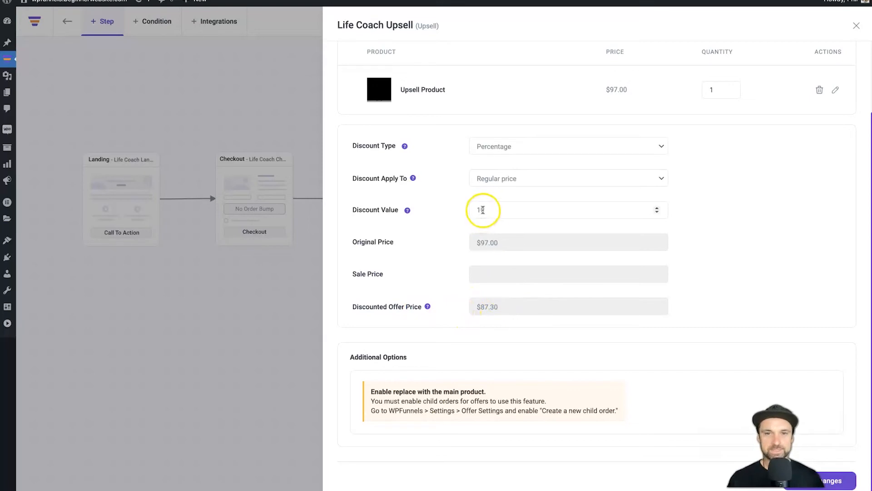
# Switch to a flat 50 discount so the offer costs $47.00, and close the panel
pyautogui.click(502, 146)
pyautogui.click(503, 156)
pyautogui.doubleClick(495, 208)
pyautogui.write('5')
pyautogui.click(434, 221)
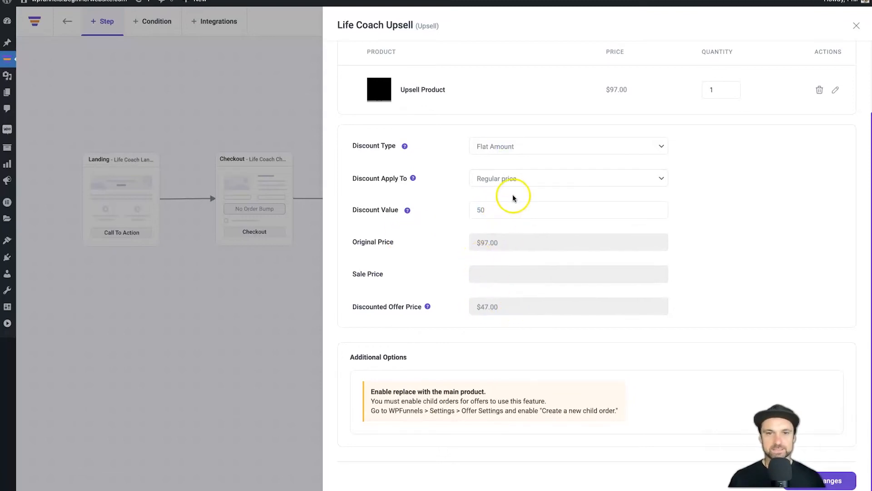
pyautogui.scroll(2, 513, 196)
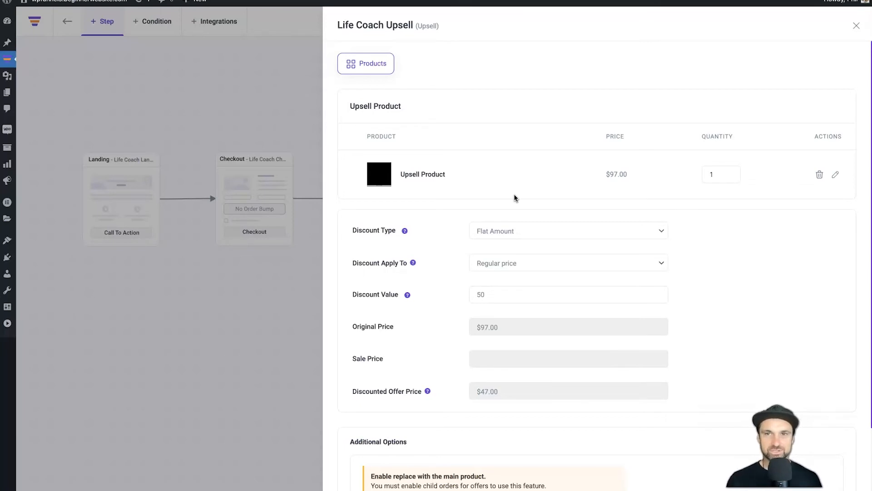
pyautogui.scroll(-3, 530, 222)
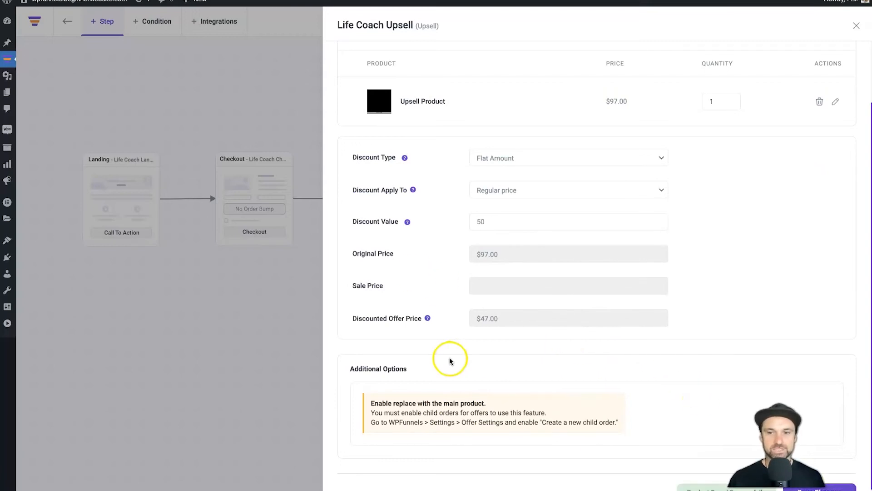
pyautogui.scroll(3, 453, 356)
pyautogui.click(857, 25)
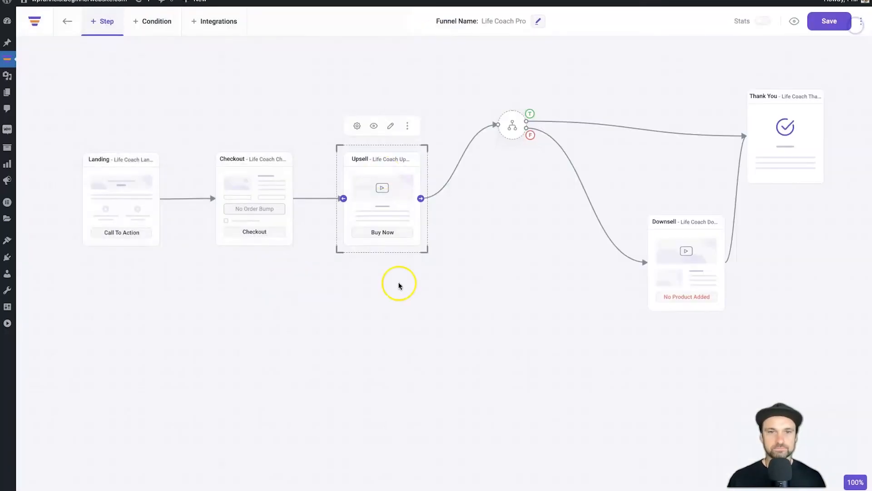
# Open the Upsell page in Elementor and select its headline text
pyautogui.click(390, 126)
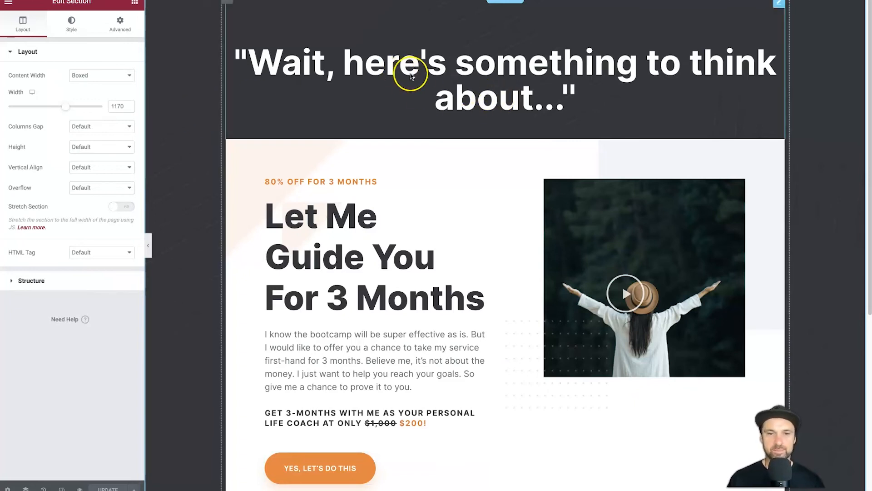
pyautogui.click(411, 75)
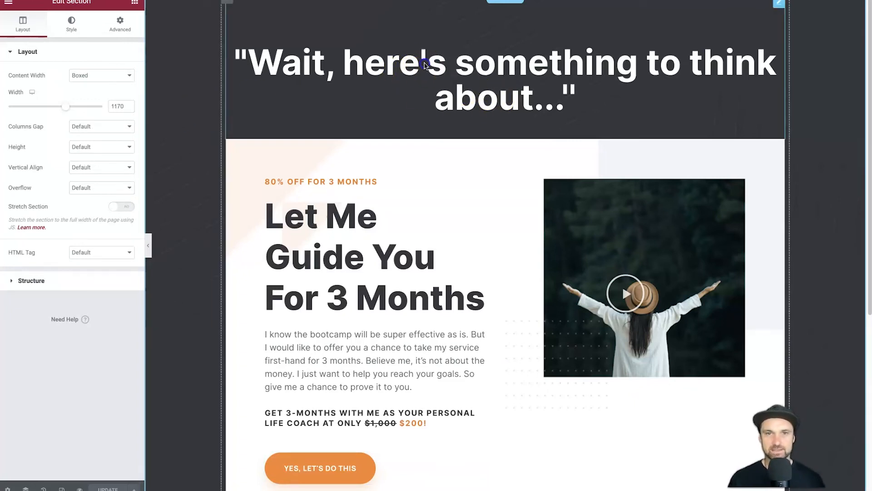
pyautogui.tripleClick(402, 59)
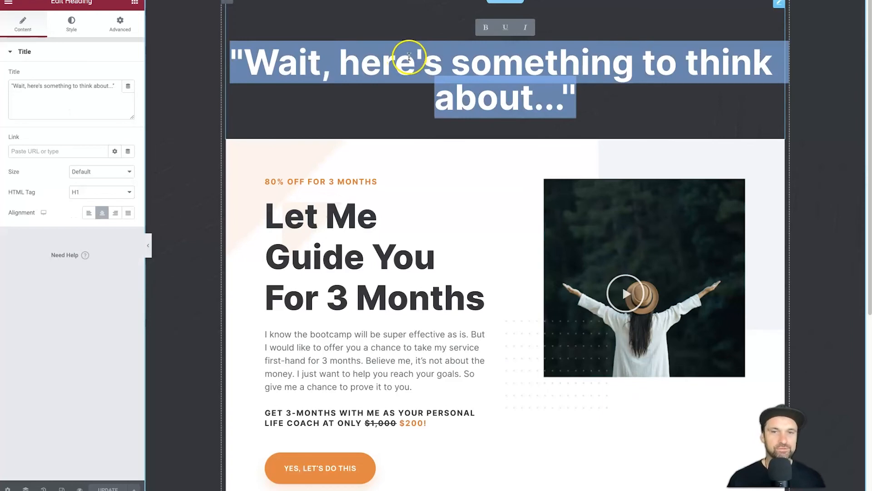
pyautogui.click(342, 66)
pyautogui.moveTo(343, 66); pyautogui.dragTo(581, 93)
pyautogui.moveTo(486, 74); pyautogui.dragTo(646, 69)
pyautogui.click(574, 96)
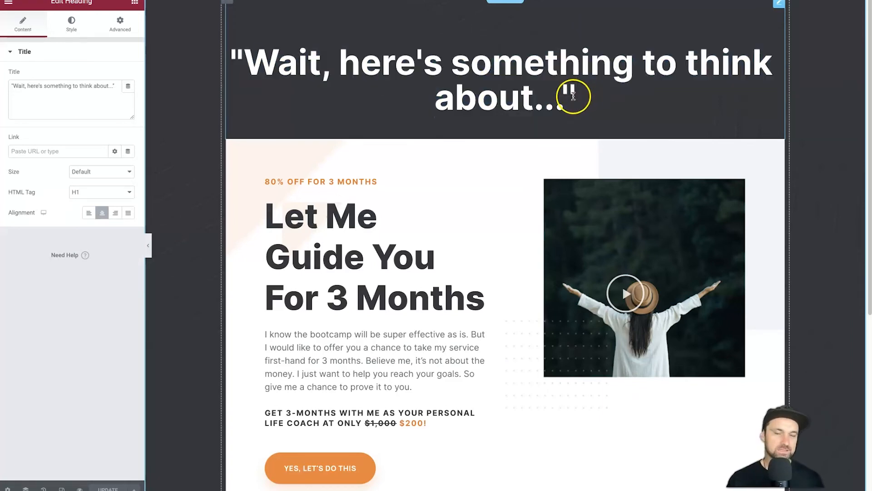
# Retype the headline as 'Wait, this one product will increase your results by 80%'
pyautogui.moveTo(563, 99); pyautogui.dragTo(347, 66)
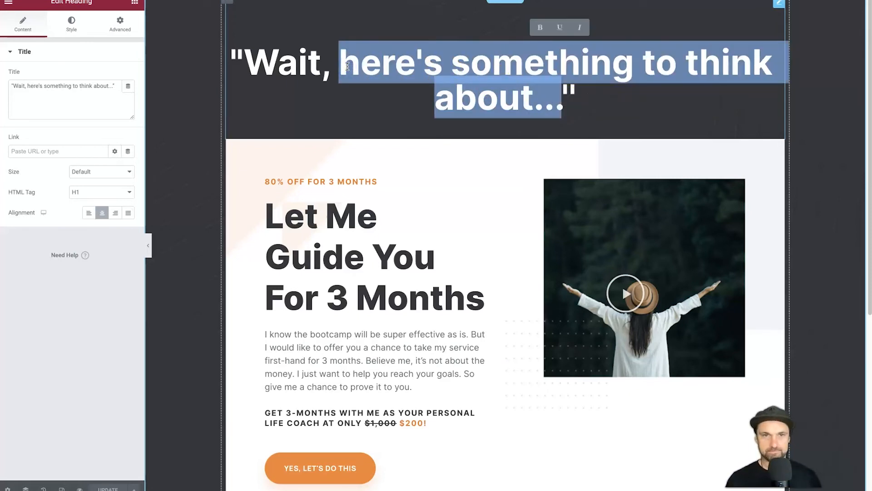
pyautogui.write('ther')
pyautogui.press('BackSpace')
pyautogui.press('BackSpace')
pyautogui.press('BackSpace')
pyautogui.press('BackSpace')
pyautogui.write('this one product will inc')
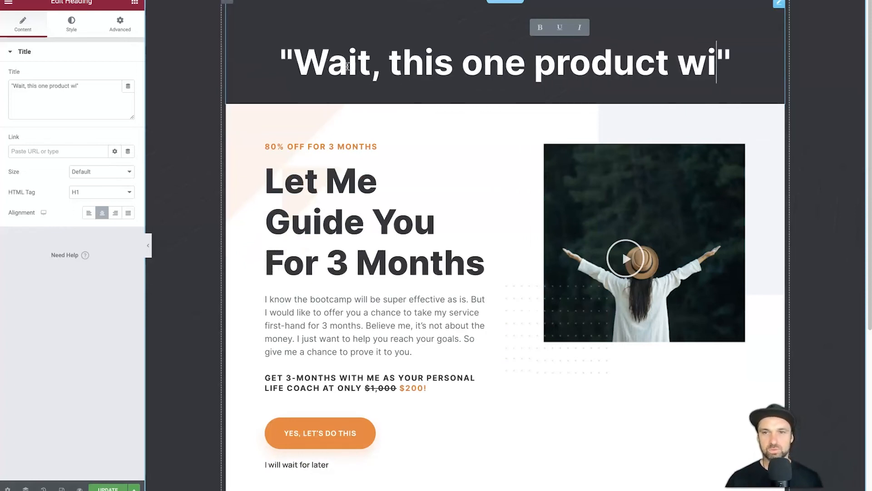
pyautogui.write('rease your proi')
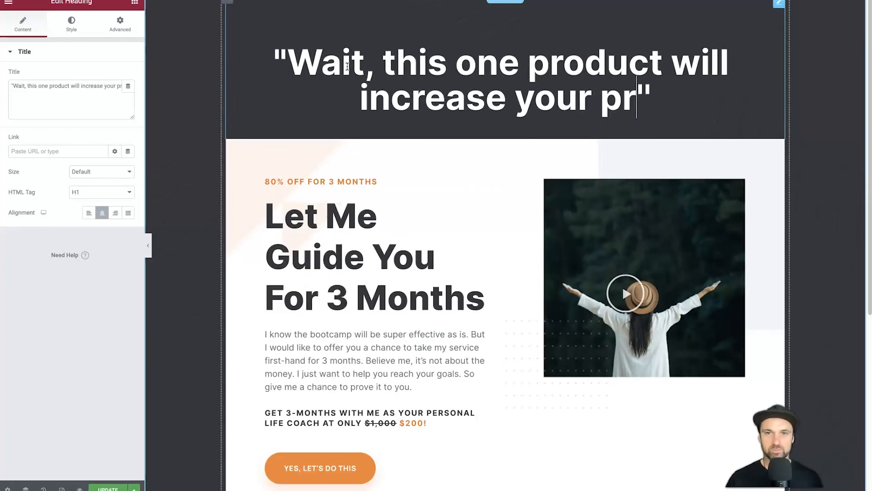
pyautogui.press('BackSpace')
pyautogui.write('vi')
pyautogui.press('BackSpace')
pyautogui.press('BackSpace')
pyautogui.press('BackSpace')
pyautogui.press('BackSpace')
pyautogui.press('BackSpace')
pyautogui.write('results ')
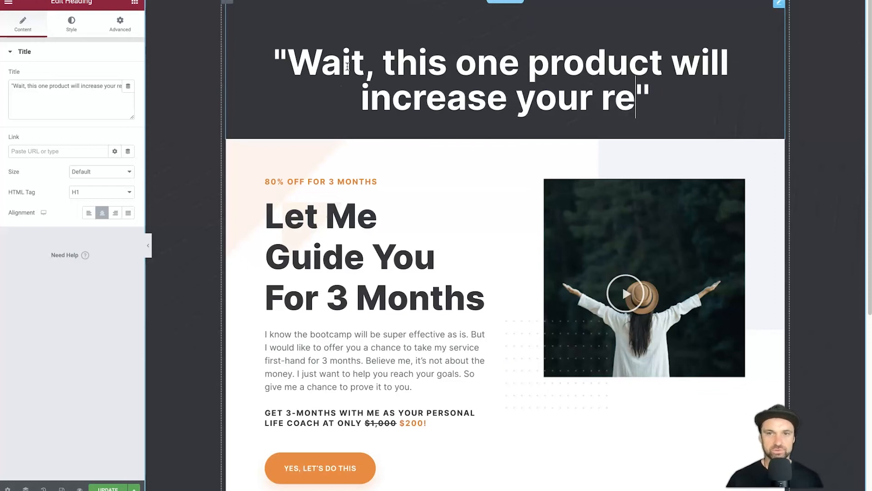
pyautogui.write('by 80')
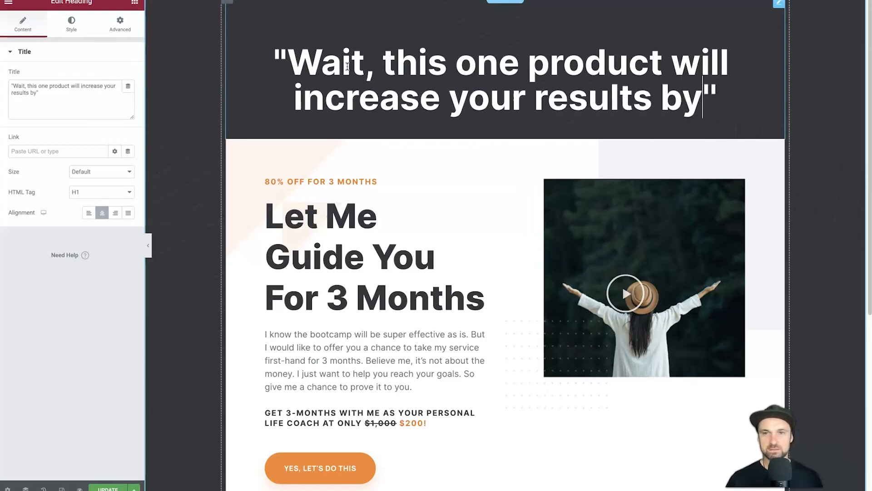
pyautogui.write('%')
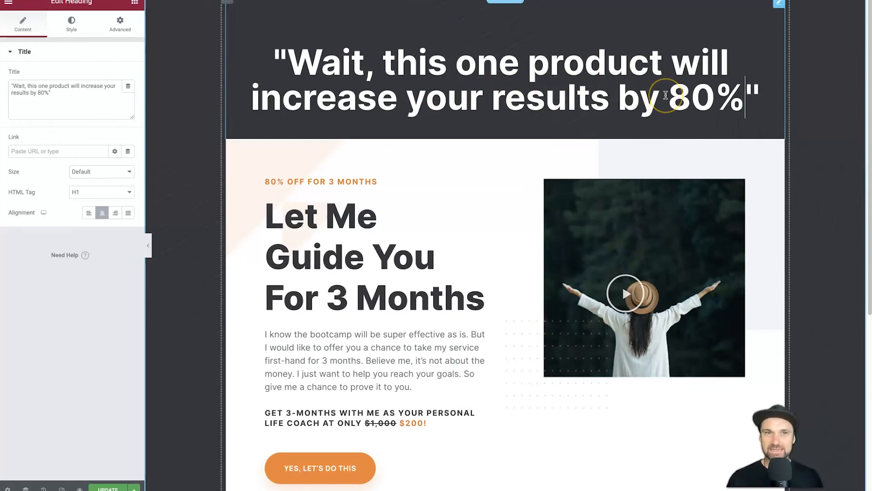
pyautogui.scroll(-2, 461, 224)
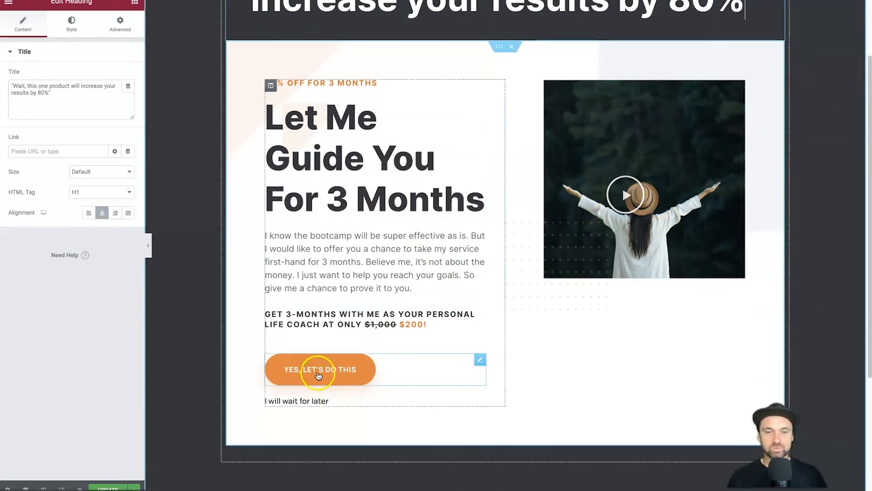
# Replace the 'I will wait for later' button text with 'Not right now, thanks' and update the page
pyautogui.click(318, 375)
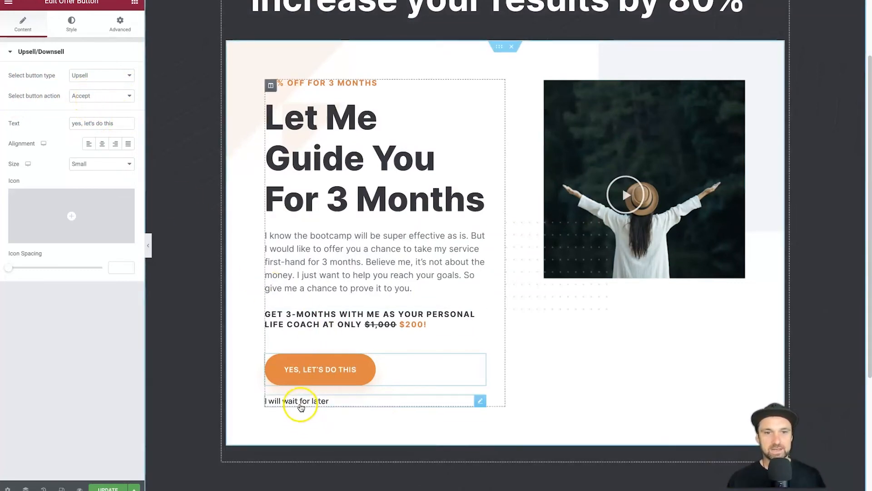
pyautogui.click(301, 402)
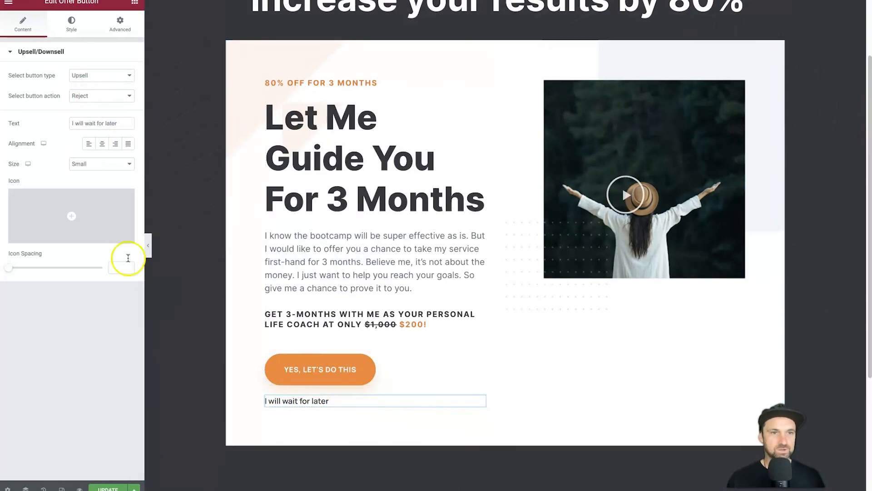
pyautogui.tripleClick(109, 124)
pyautogui.write('N')
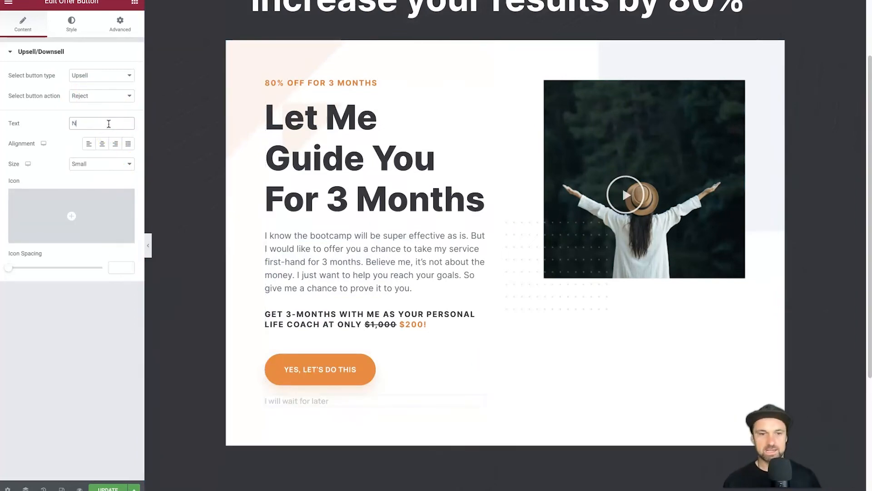
pyautogui.write('ot right now, thanks')
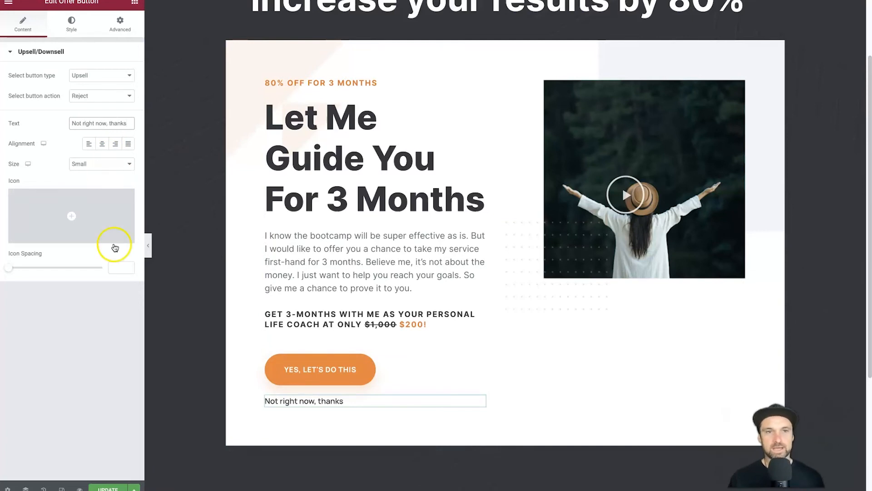
pyautogui.scroll(2, 600, 279)
pyautogui.scroll(-4, 589, 278)
pyautogui.click(112, 489)
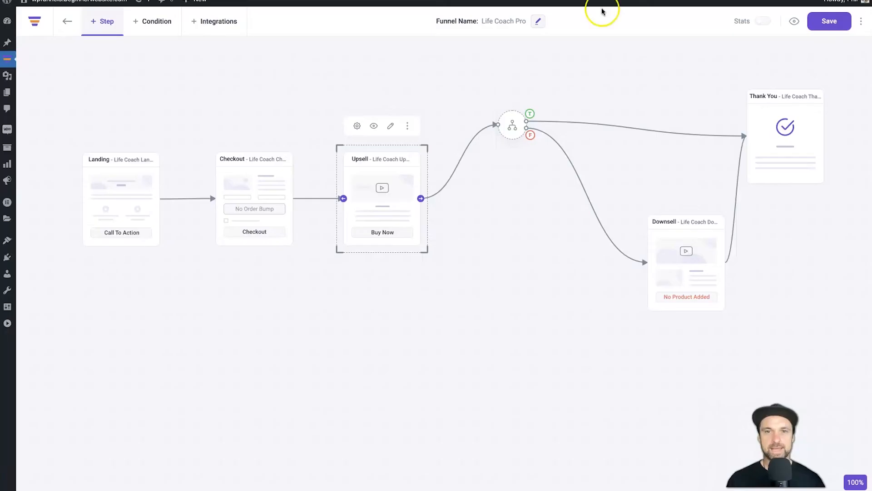
# Move the condition beside the Upsell step, set it to Upsell is Accepted, and save it
pyautogui.click(470, 261)
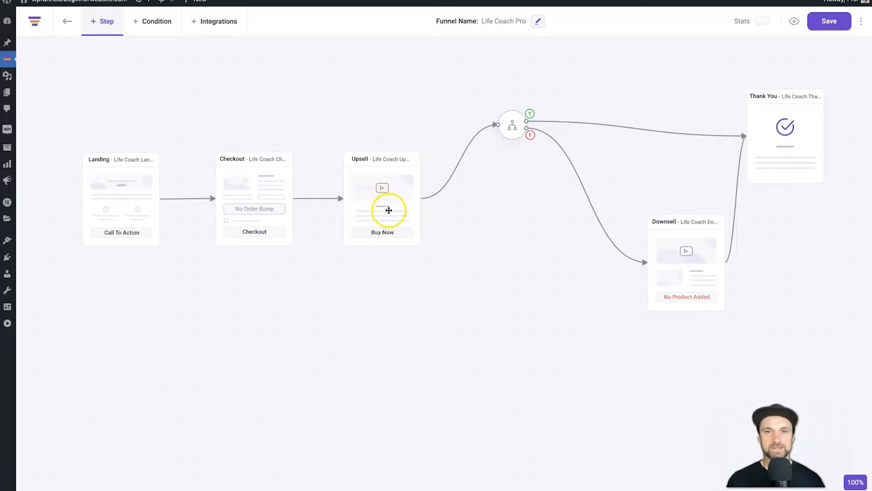
pyautogui.moveTo(519, 117); pyautogui.dragTo(471, 200)
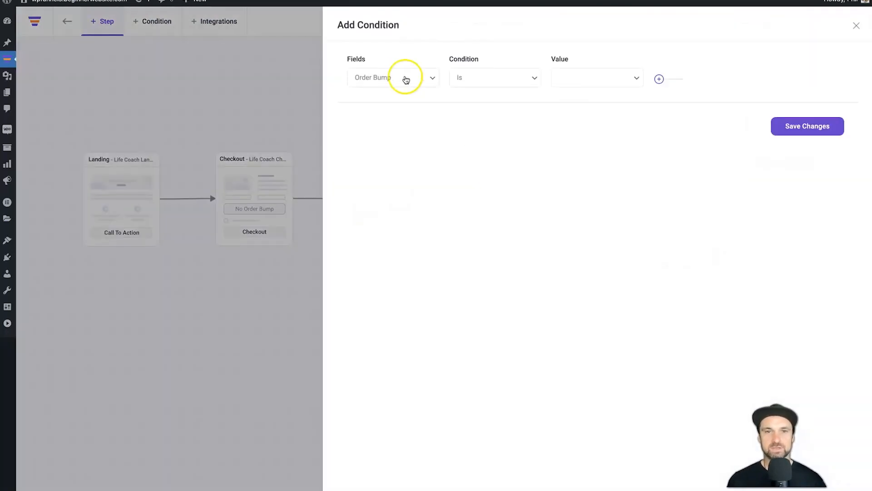
pyautogui.click(373, 80)
pyautogui.click(375, 102)
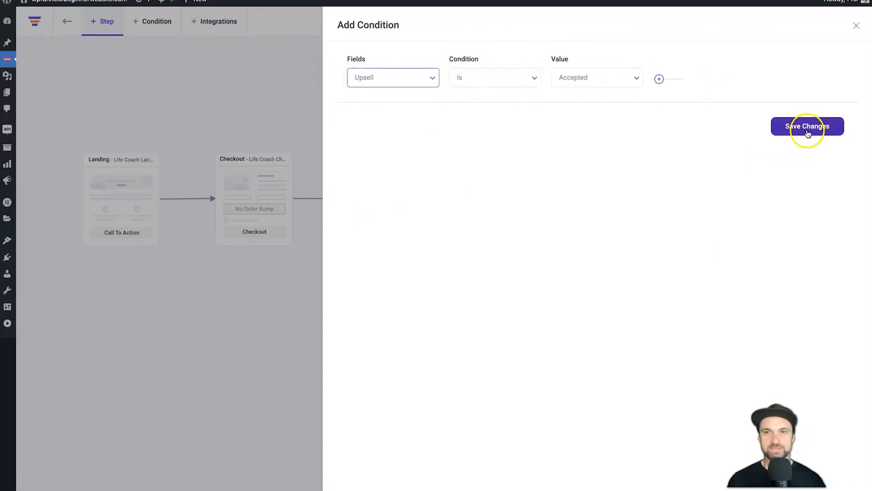
pyautogui.click(790, 129)
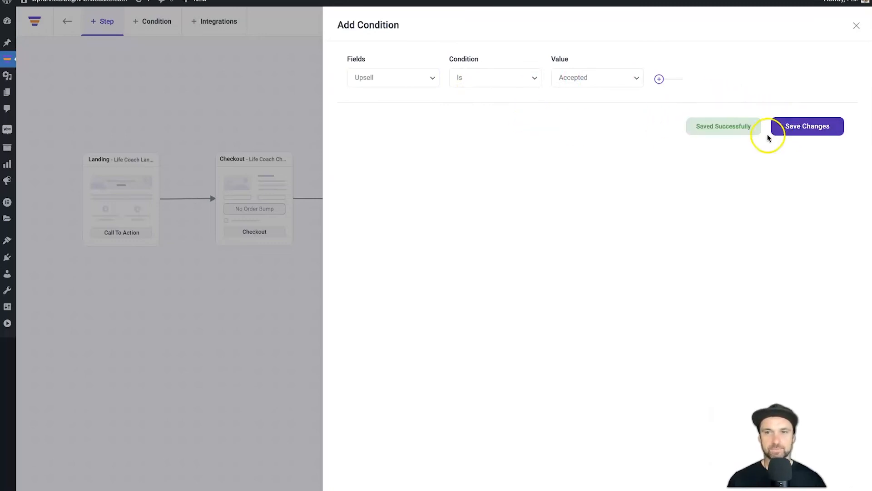
pyautogui.click(857, 26)
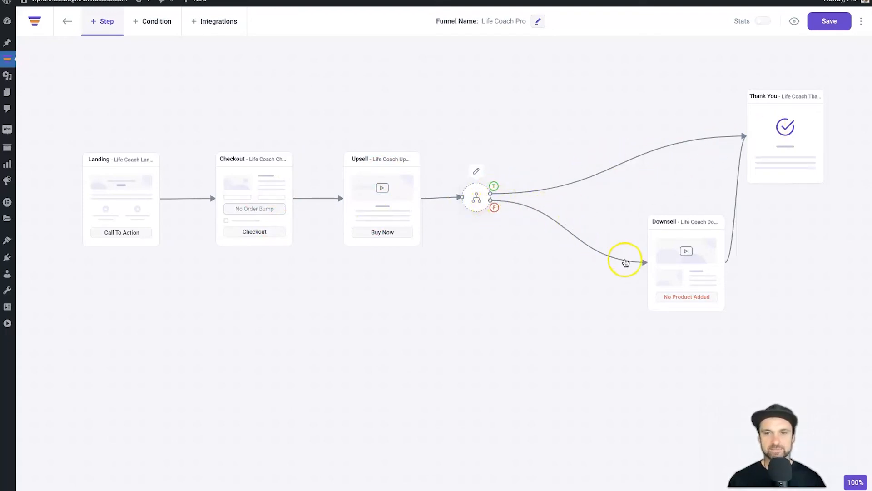
# Move the Downsell step toward the condition and add Upsell Product as its offer
pyautogui.moveTo(681, 264); pyautogui.dragTo(616, 262)
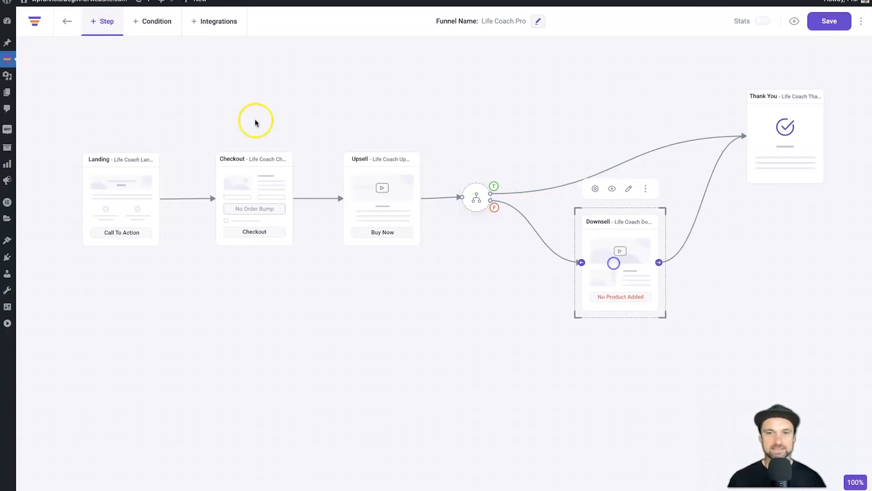
pyautogui.click(594, 190)
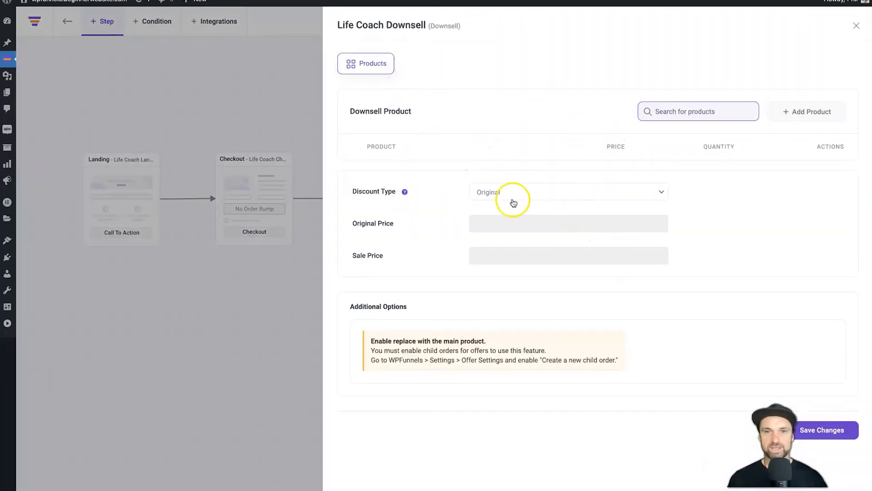
pyautogui.click(680, 110)
pyautogui.write('upsell')
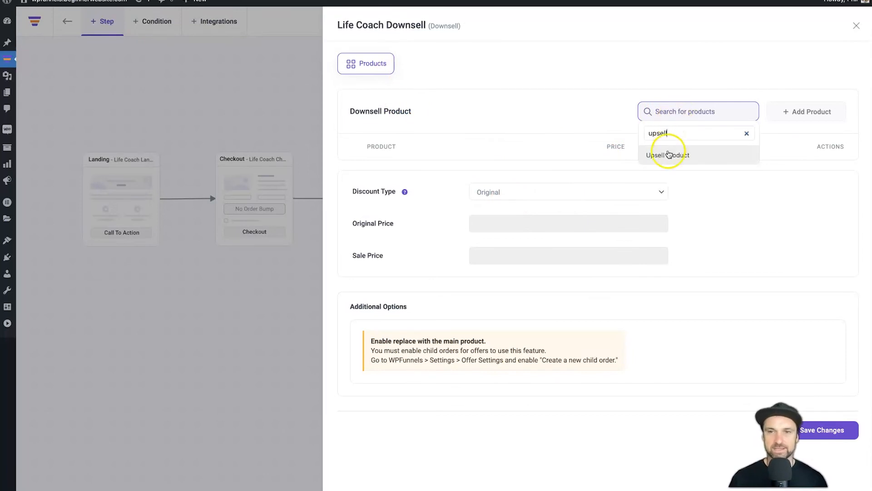
pyautogui.click(664, 154)
pyautogui.click(819, 113)
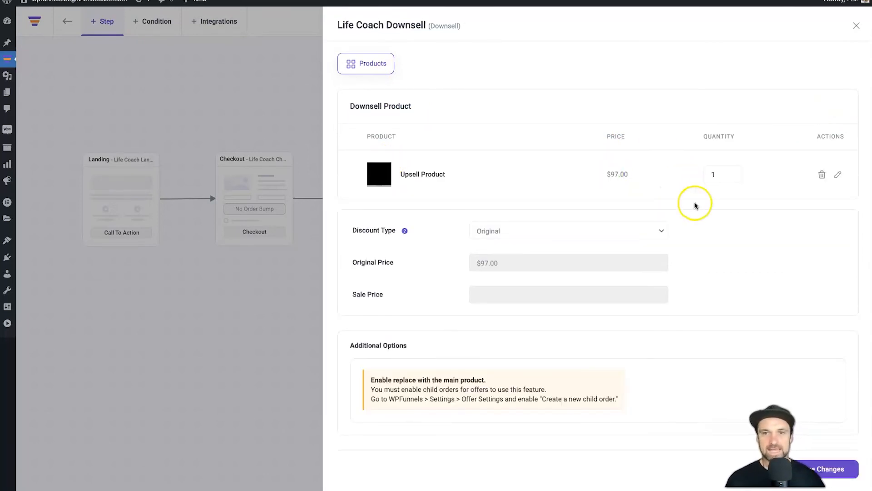
pyautogui.moveTo(607, 173); pyautogui.dragTo(629, 173)
pyautogui.click(630, 173)
# Give the downsell a flat 70 discount so it costs $27.00, then close its settings
pyautogui.click(522, 230)
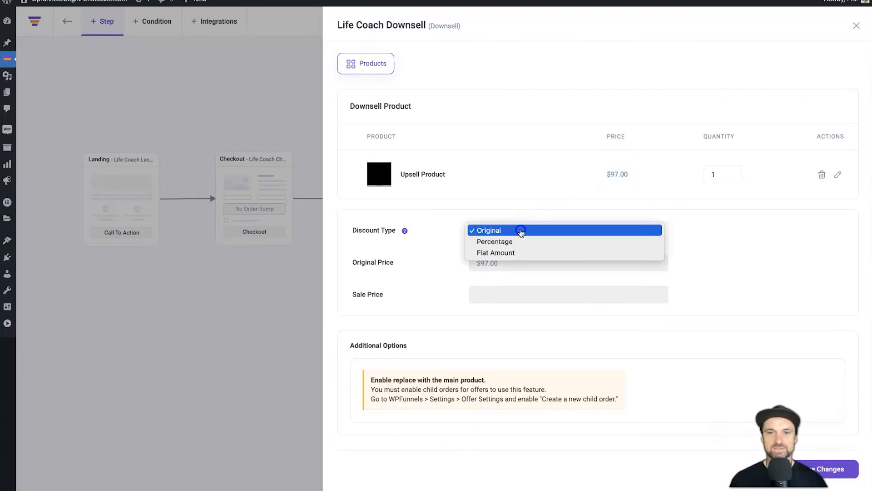
pyautogui.click(506, 250)
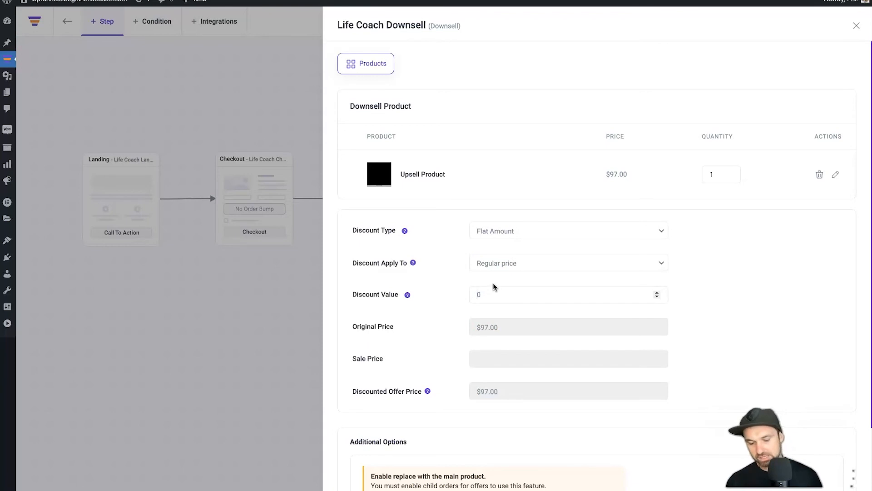
pyautogui.write('60')
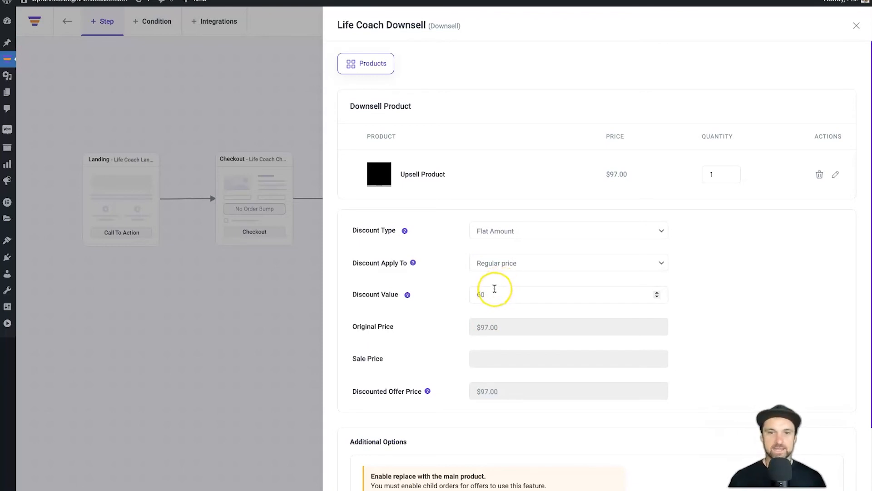
pyautogui.click(454, 323)
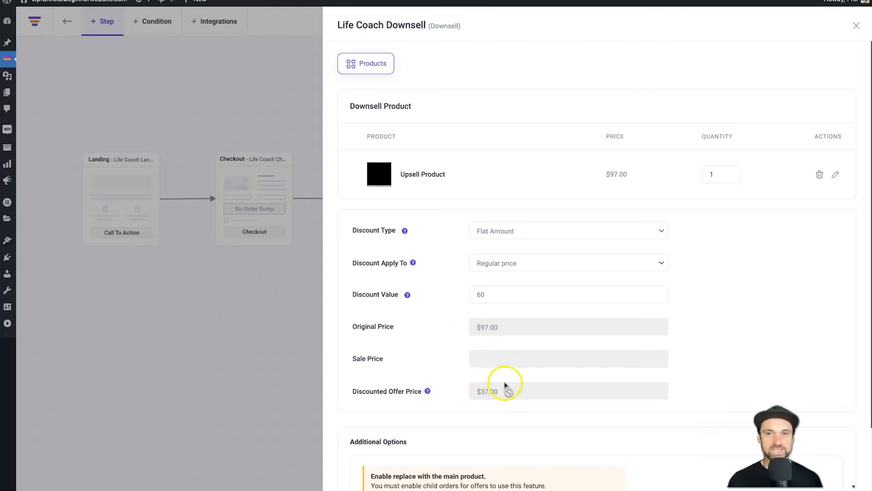
pyautogui.scroll(-3, 501, 376)
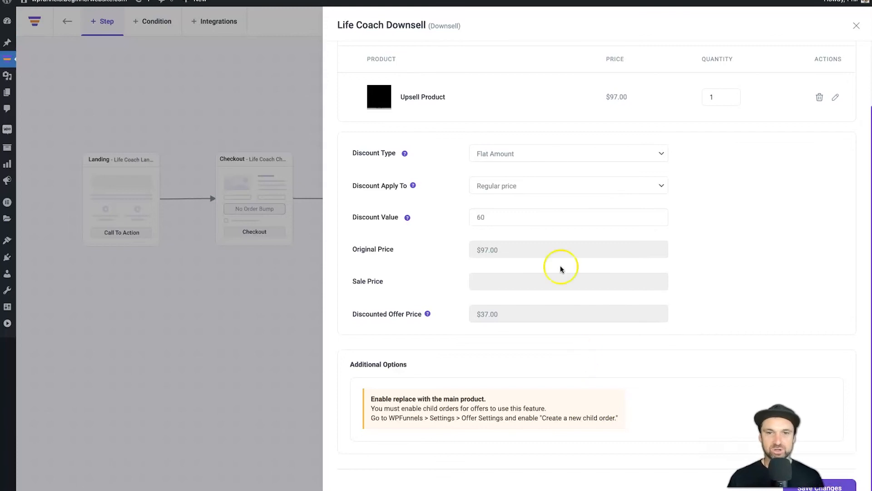
pyautogui.write('70')
pyautogui.click(713, 213)
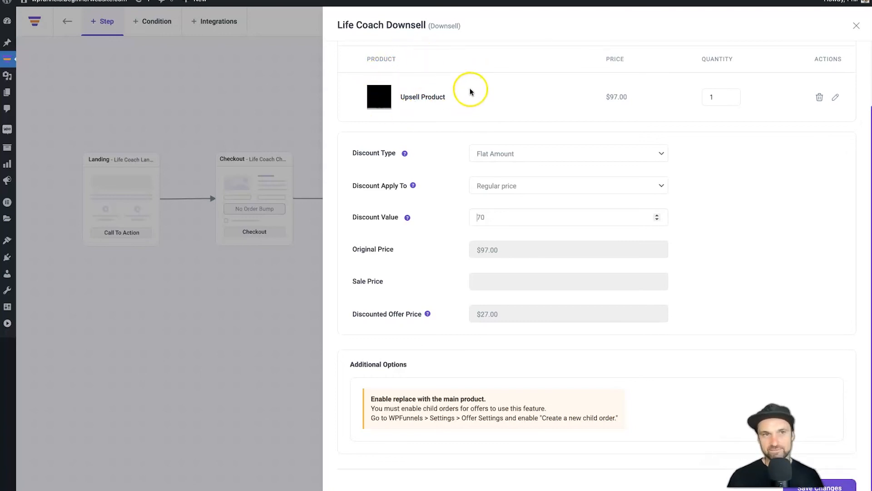
pyautogui.click(279, 326)
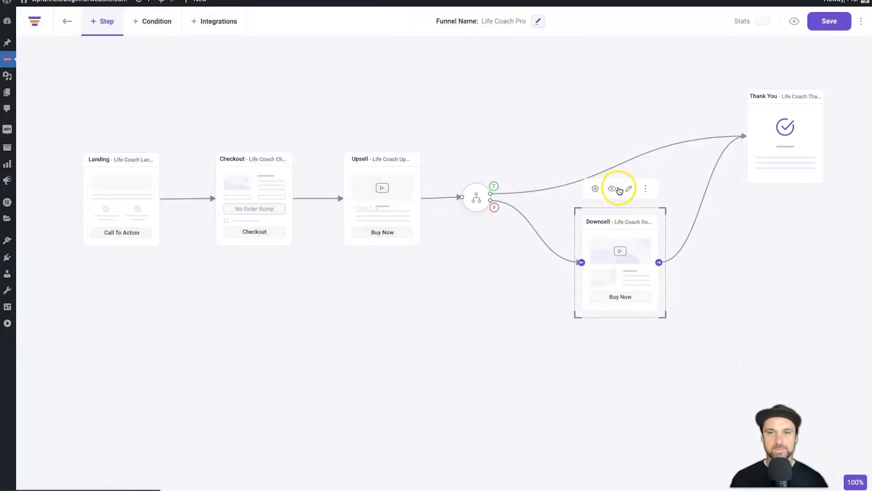
pyautogui.click(615, 193)
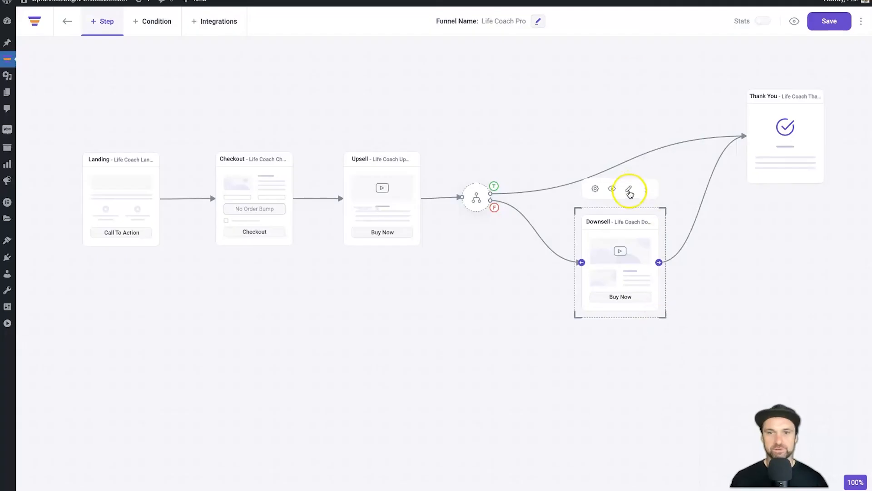
pyautogui.click(629, 189)
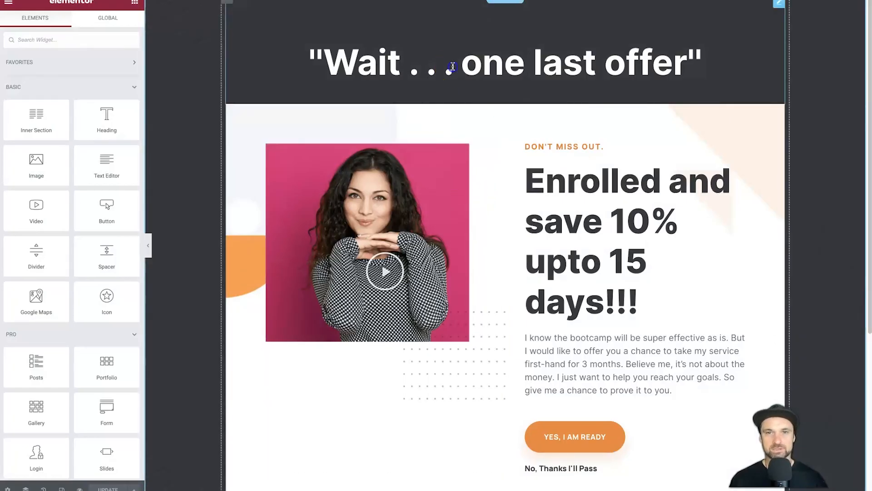
pyautogui.click(453, 66)
pyautogui.click(468, 57)
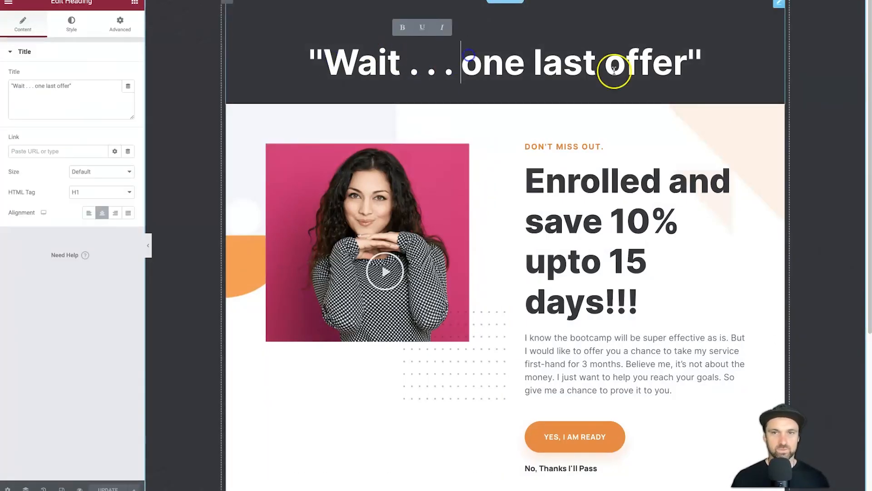
pyautogui.scroll(-1, 588, 253)
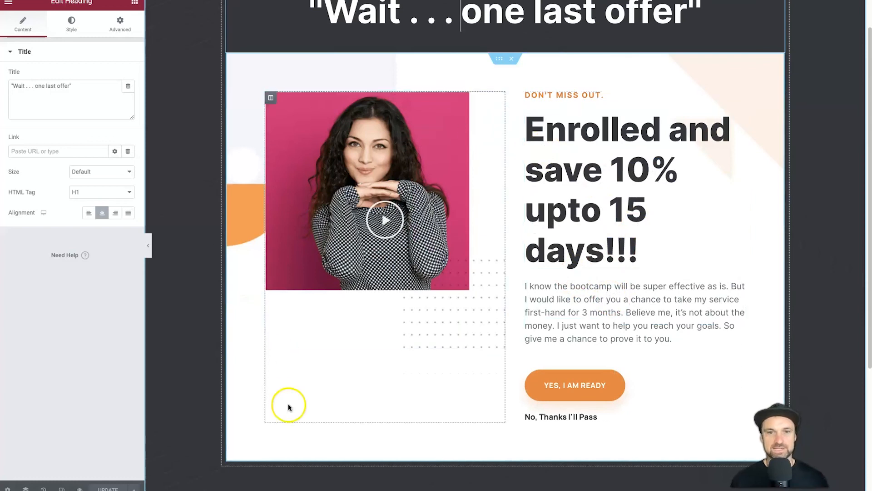
pyautogui.scroll(-3, 368, 259)
pyautogui.scroll(4, 429, 231)
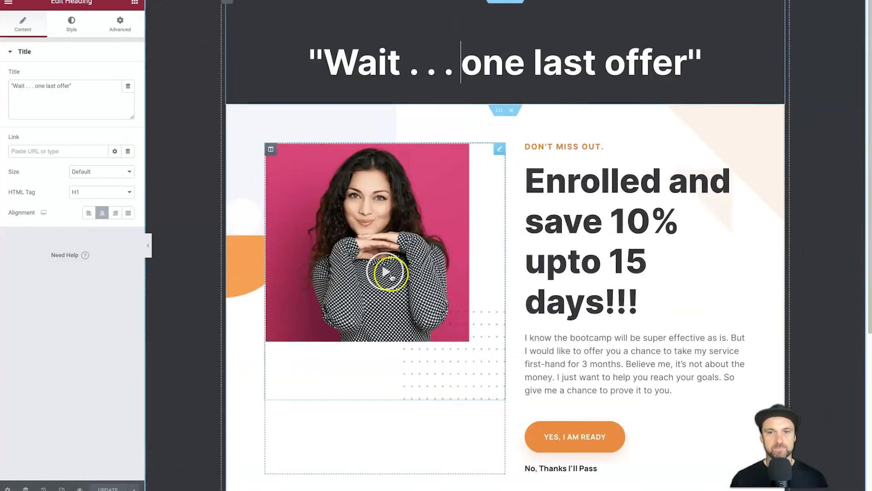
pyautogui.click(602, 432)
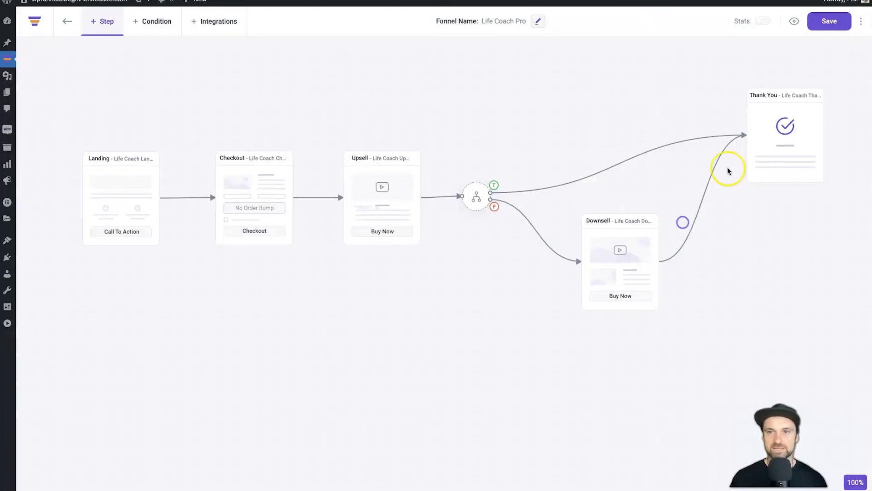
pyautogui.click(793, 64)
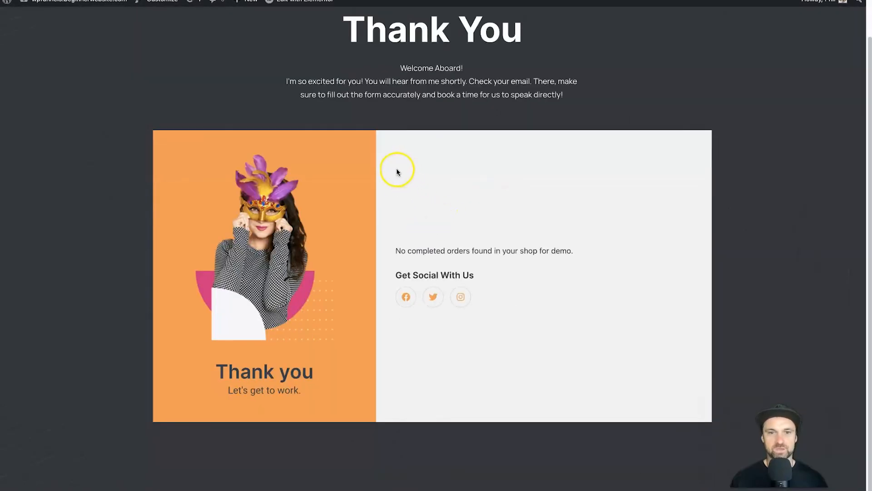
pyautogui.moveTo(396, 172); pyautogui.dragTo(432, 199)
pyautogui.click(424, 197)
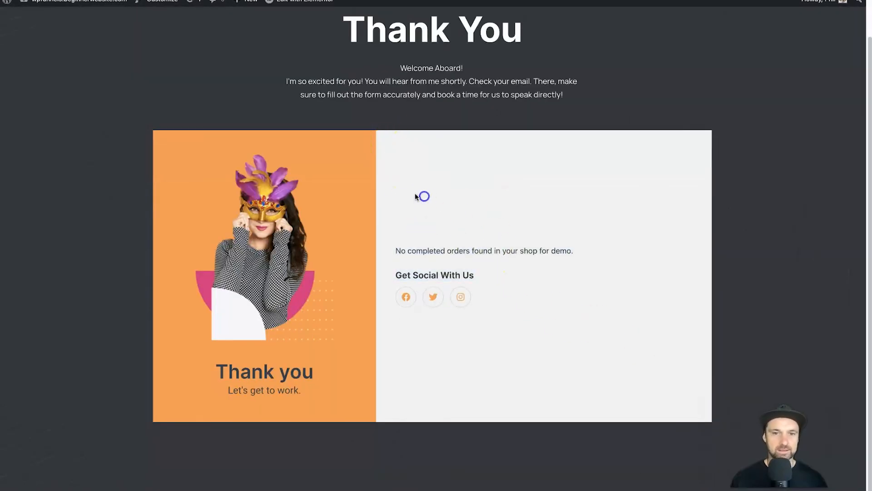
pyautogui.moveTo(600, 187); pyautogui.dragTo(638, 339)
pyautogui.click(638, 338)
pyautogui.moveTo(318, 32); pyautogui.dragTo(595, 113)
pyautogui.click(594, 113)
pyautogui.scroll(2, 356, 306)
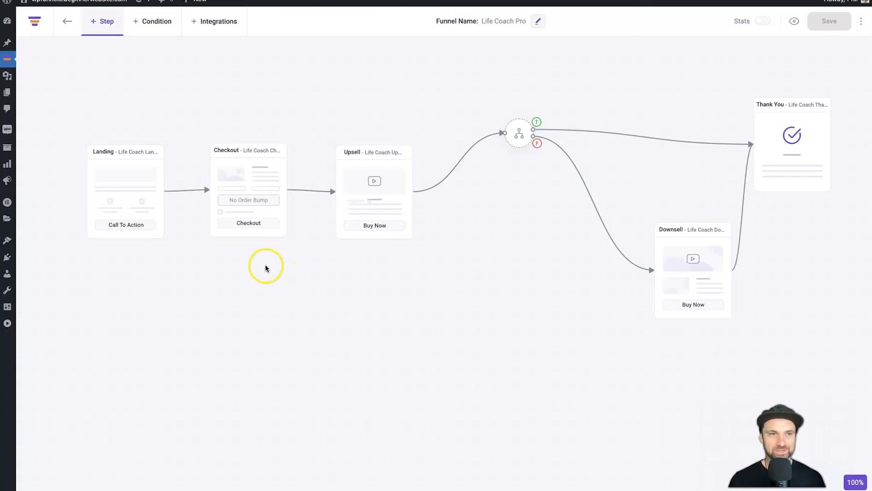
pyautogui.moveTo(7, 129)
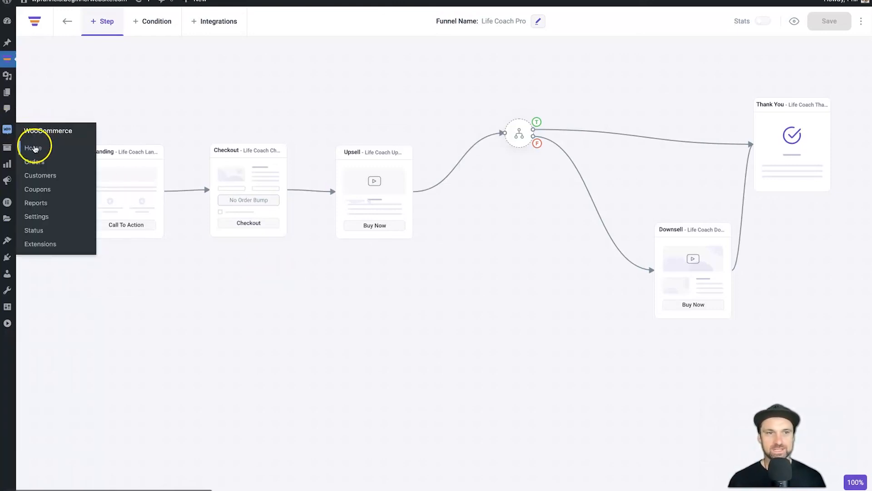
# Open the Stripe gateway's general settings from WooCommerce Home's payment setup
pyautogui.click(40, 142)
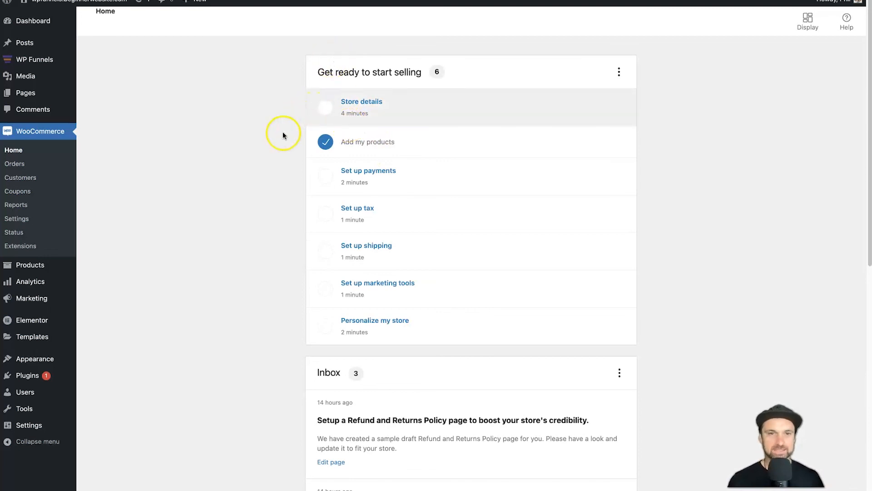
pyautogui.click(409, 177)
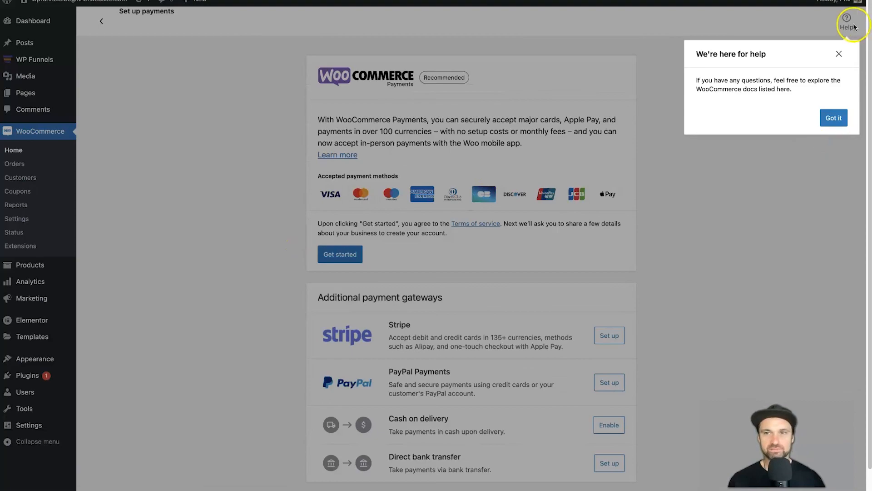
pyautogui.click(838, 55)
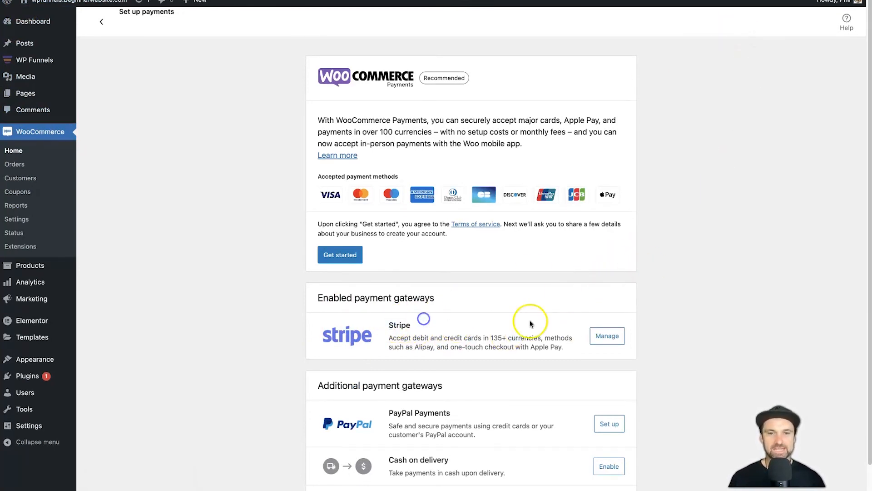
pyautogui.click(609, 338)
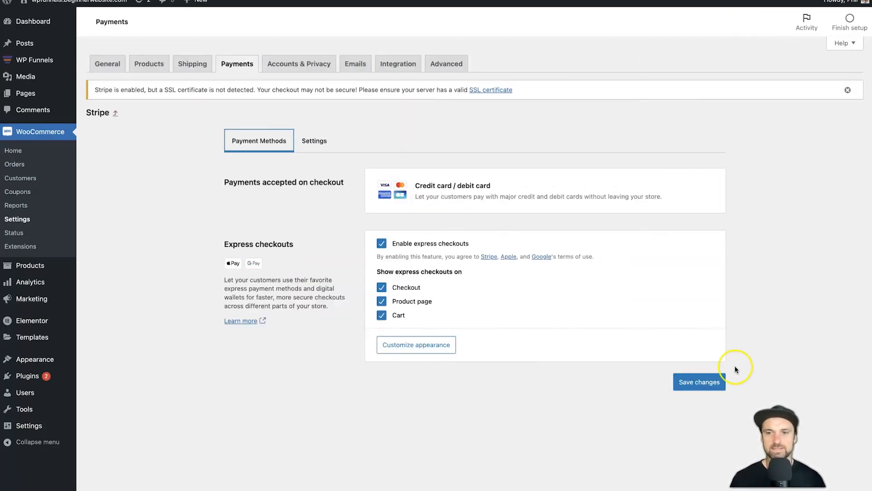
pyautogui.click(596, 417)
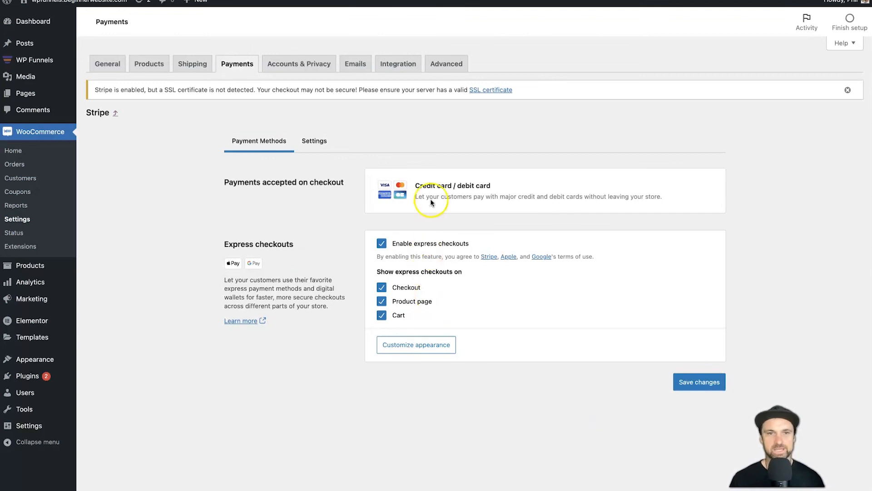
pyautogui.click(273, 117)
pyautogui.click(301, 137)
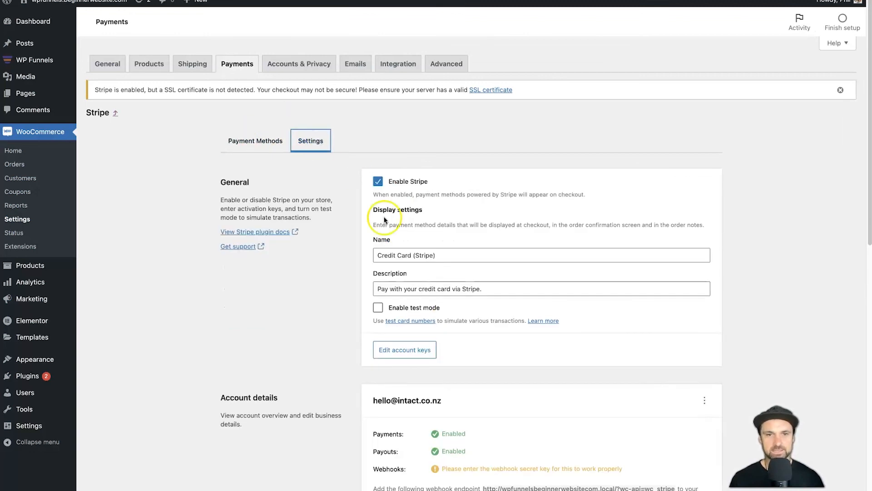
# Enable Stripe test mode, save the changes, and return to the WP Funnels funnel list
pyautogui.click(378, 308)
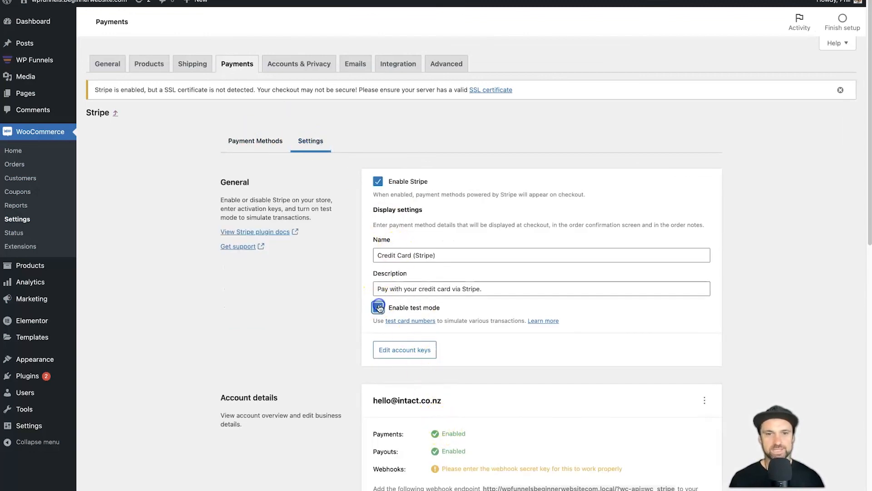
pyautogui.scroll(-10, 584, 291)
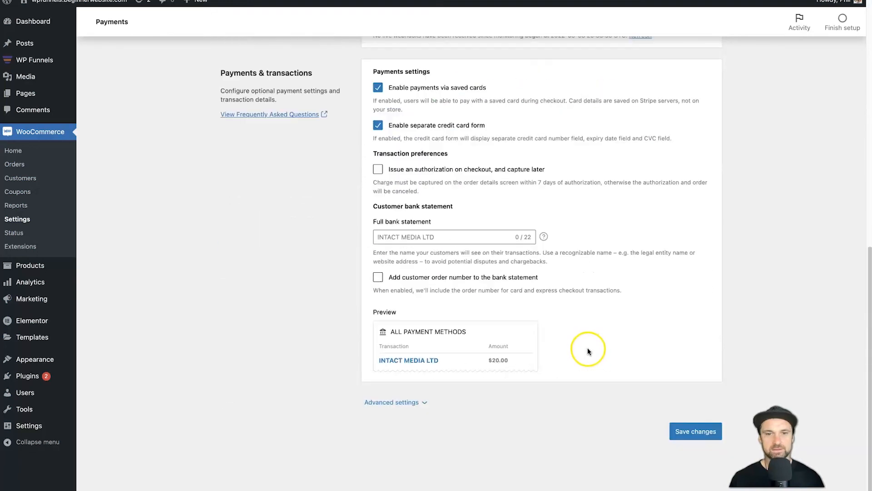
pyautogui.click(689, 432)
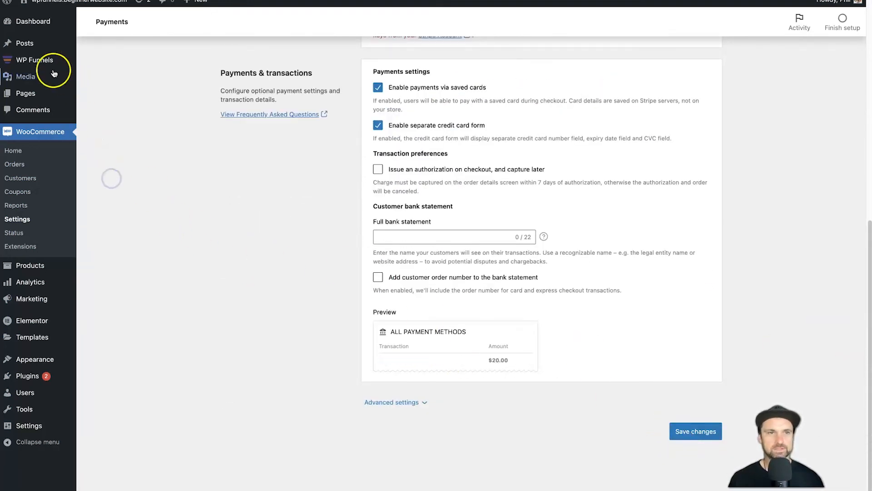
pyautogui.moveTo(43, 60)
pyautogui.click(102, 59)
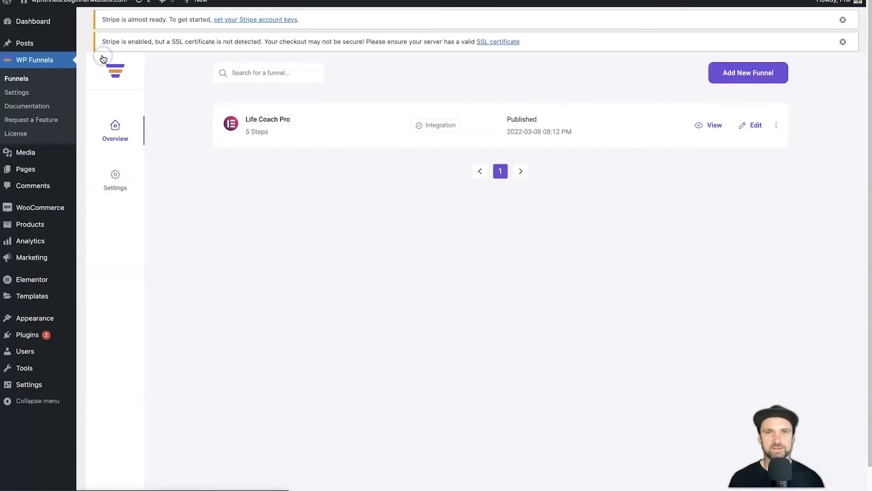
# View the Life Coach Pro funnel live and continue from the landing page to checkout
pyautogui.click(714, 126)
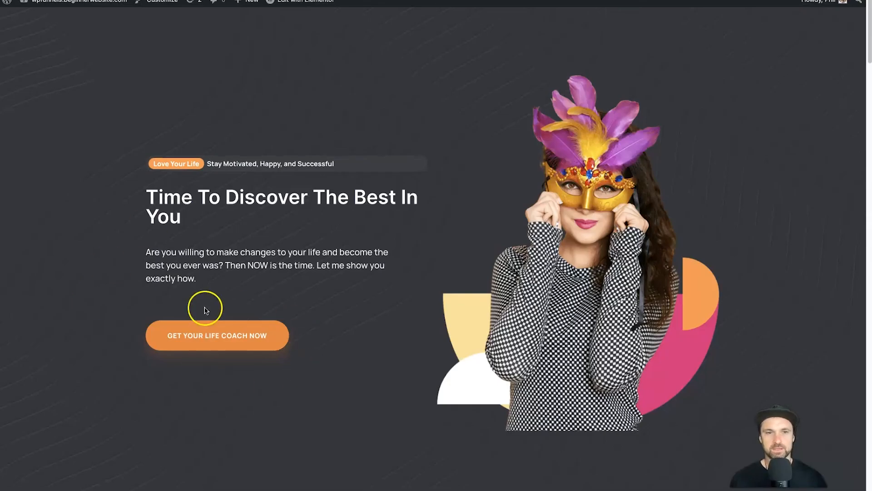
pyautogui.scroll(-20, 411, 331)
pyautogui.scroll(20, 401, 343)
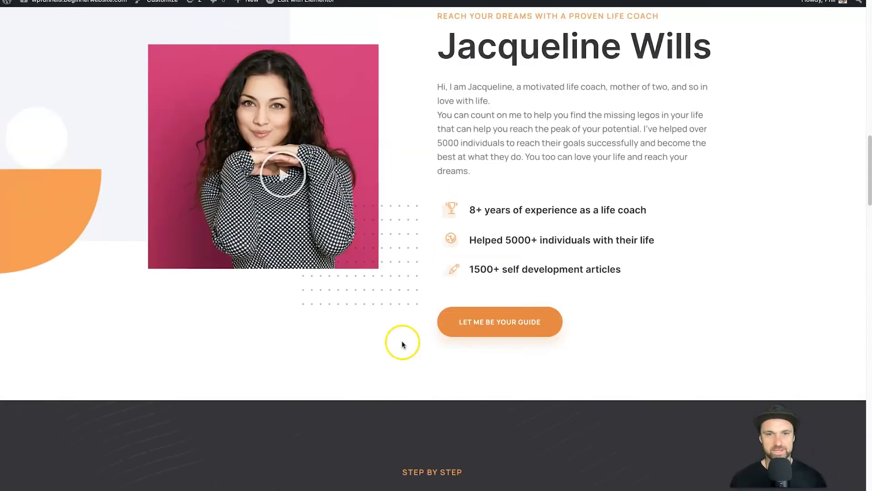
pyautogui.scroll(2, 398, 348)
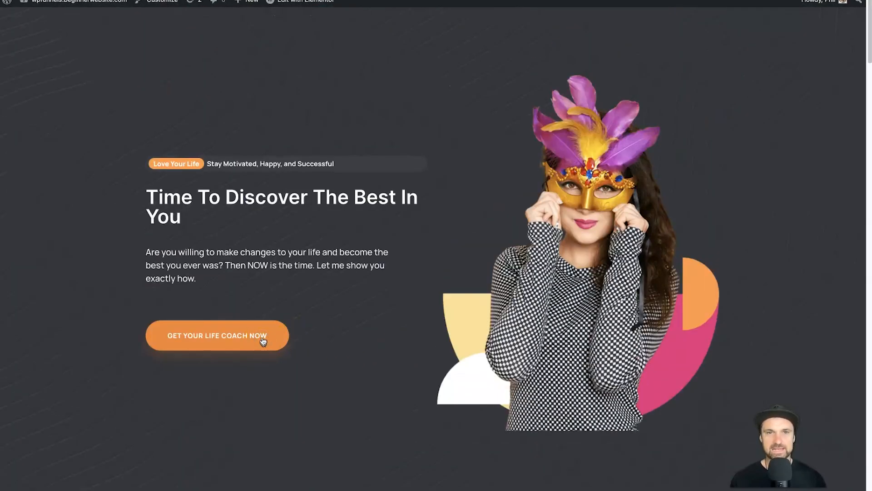
pyautogui.click(265, 325)
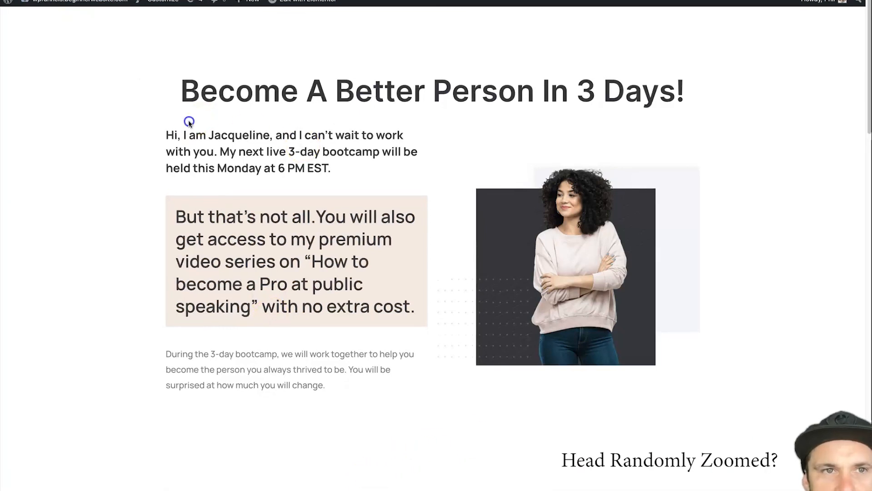
pyautogui.scroll(-6, 330, 132)
pyautogui.scroll(-5, 331, 139)
pyautogui.scroll(-1, 179, 252)
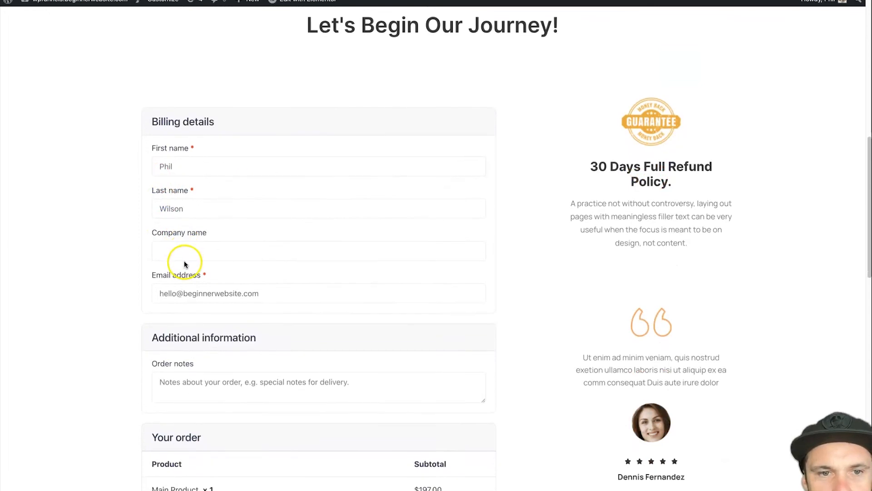
pyautogui.scroll(-6, 184, 264)
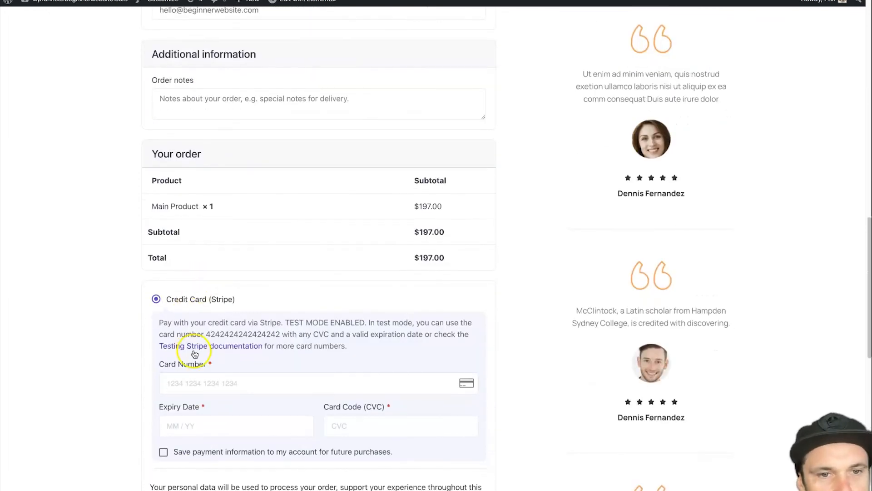
pyautogui.click(215, 384)
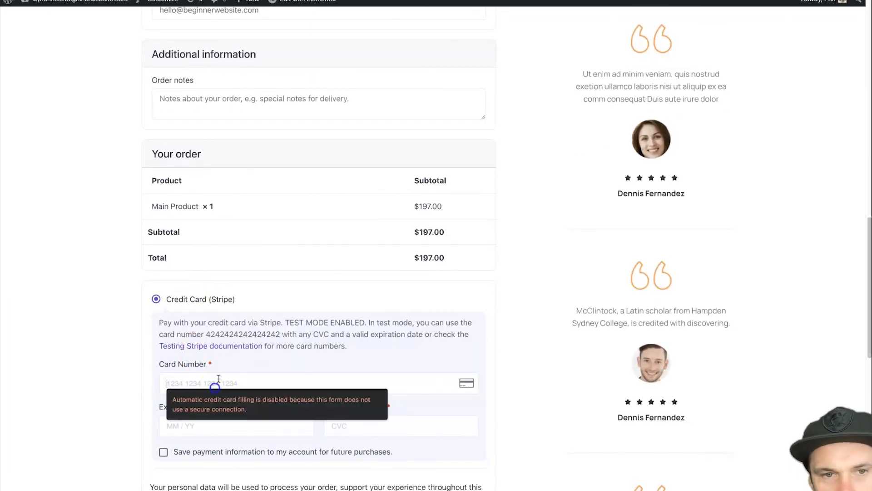
pyautogui.doubleClick(212, 334)
pyautogui.hotkey('ctrl', 'c')
pyautogui.click(216, 383)
pyautogui.hotkey('ctrl', 'v')
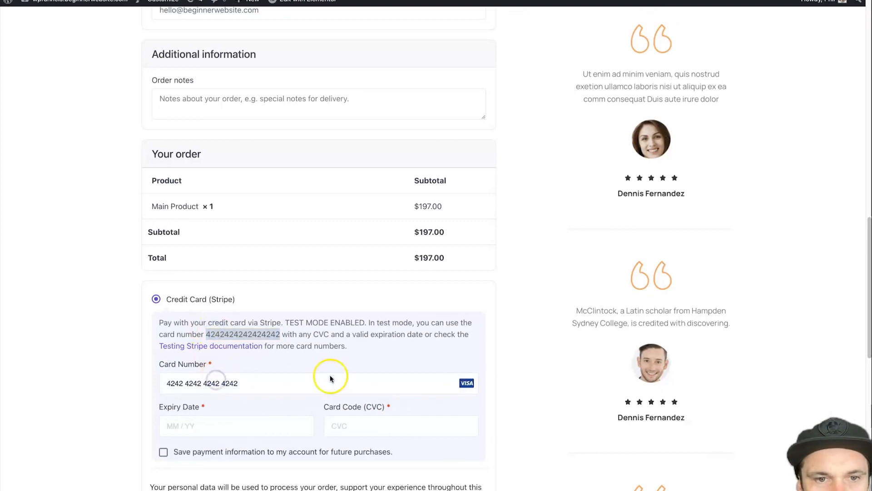
pyautogui.click(252, 424)
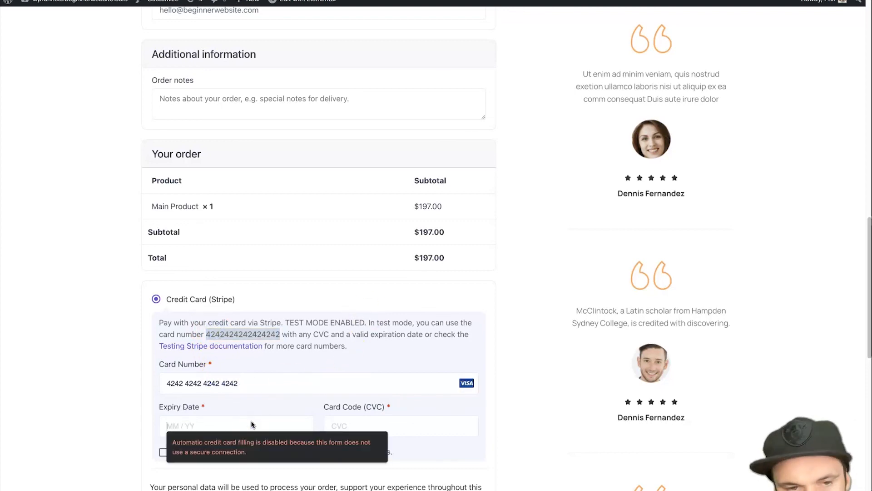
pyautogui.write('1220')
pyautogui.press('BackSpace')
pyautogui.scroll(-8, 251, 421)
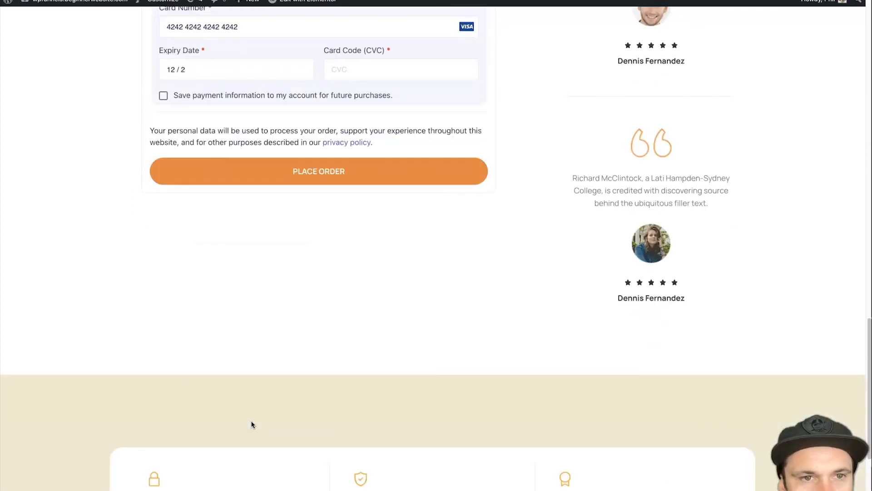
pyautogui.click(352, 72)
pyautogui.scroll(5, 353, 74)
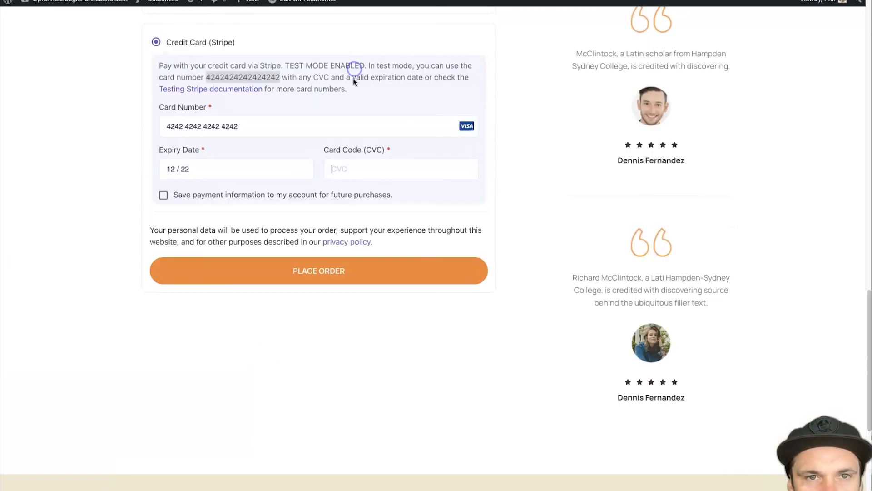
pyautogui.write('123')
# Place the $197.00 order and review the $200 3-month coaching upsell page
pyautogui.click(360, 392)
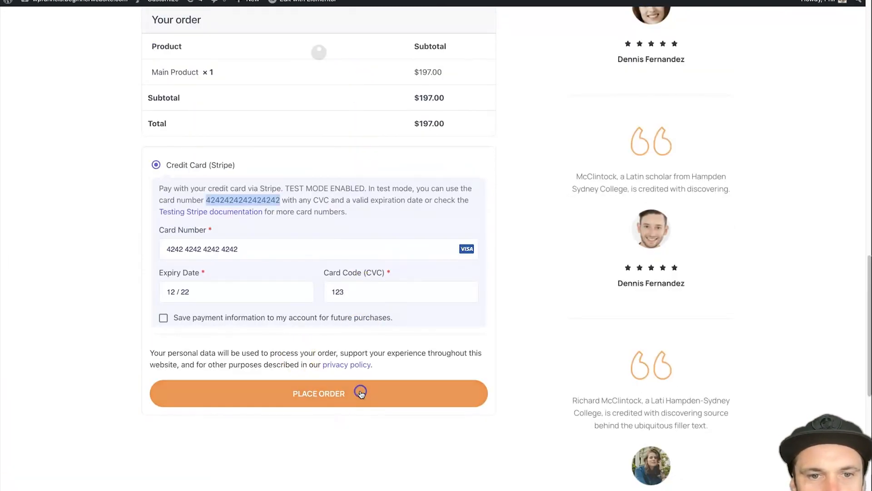
pyautogui.scroll(1, 309, 333)
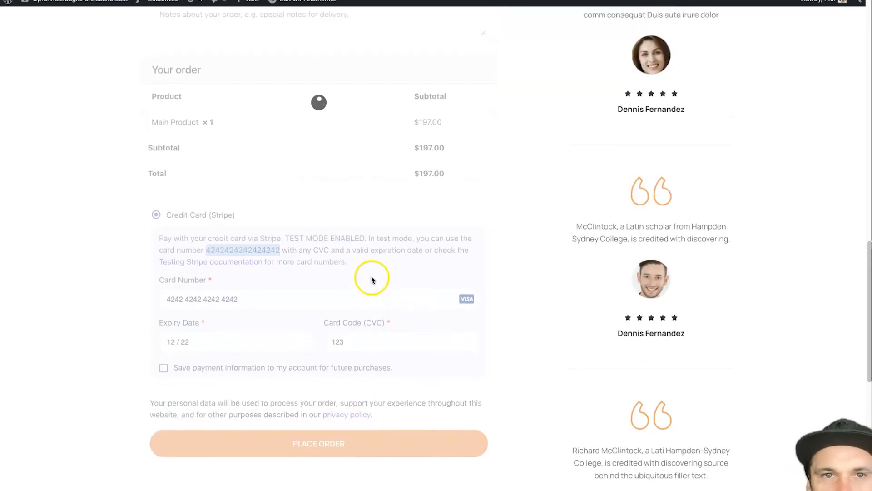
pyautogui.scroll(6, 422, 210)
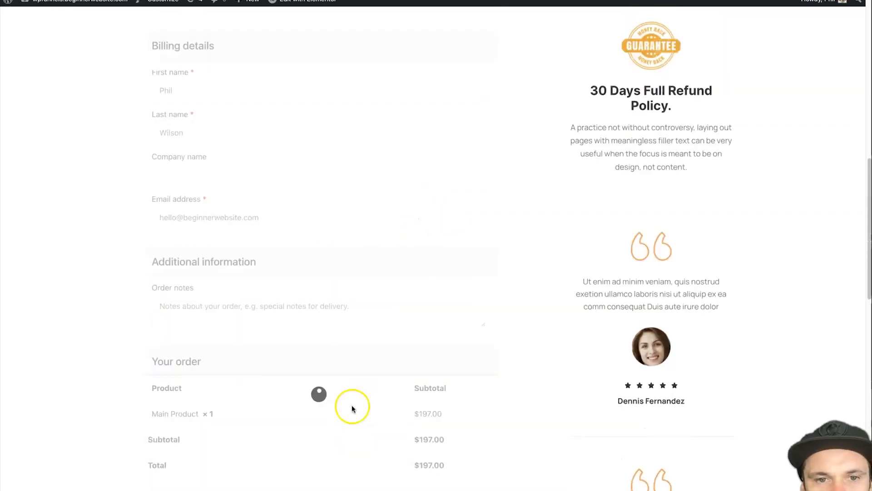
pyautogui.scroll(13, 337, 402)
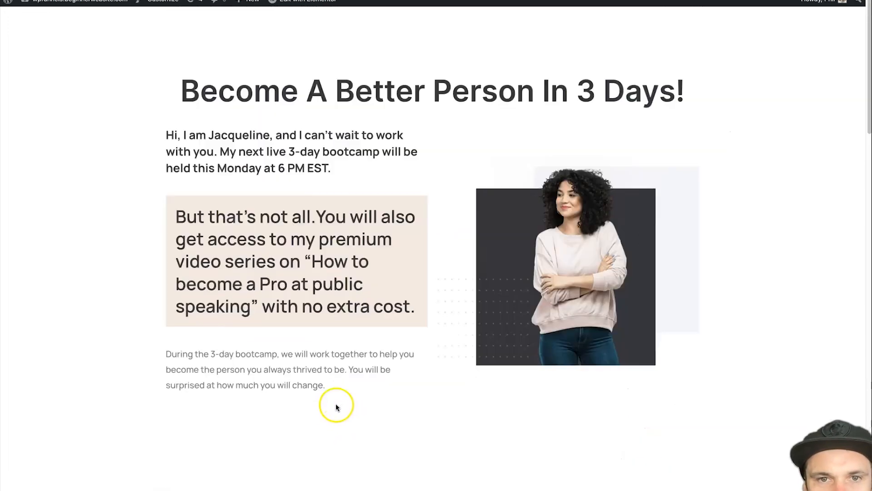
pyautogui.scroll(-16, 337, 403)
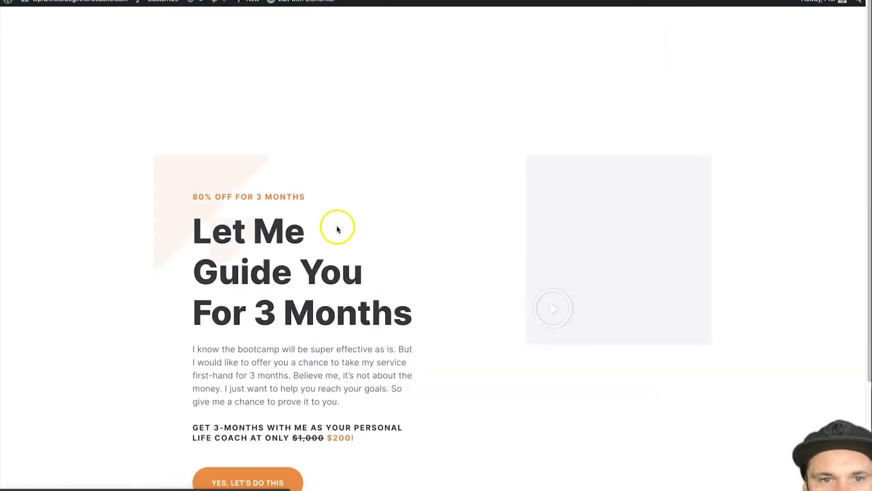
pyautogui.scroll(-3, 576, 234)
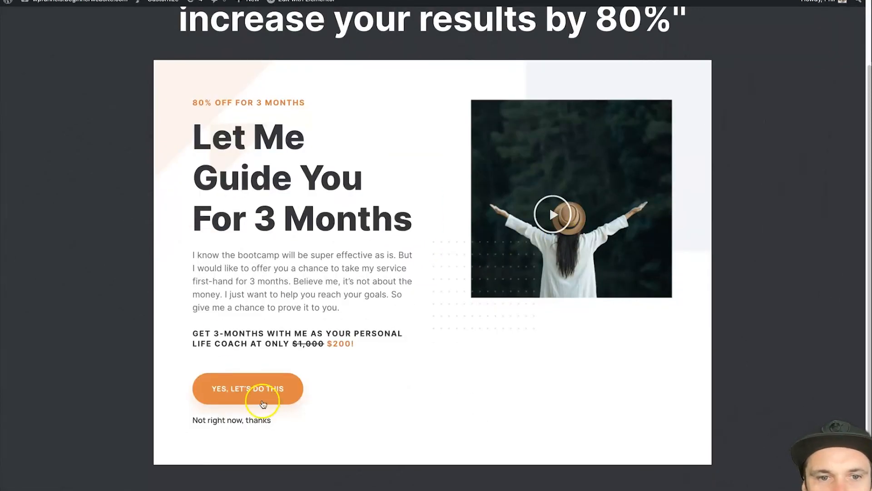
pyautogui.scroll(3, 391, 50)
pyautogui.scroll(-3, 266, 302)
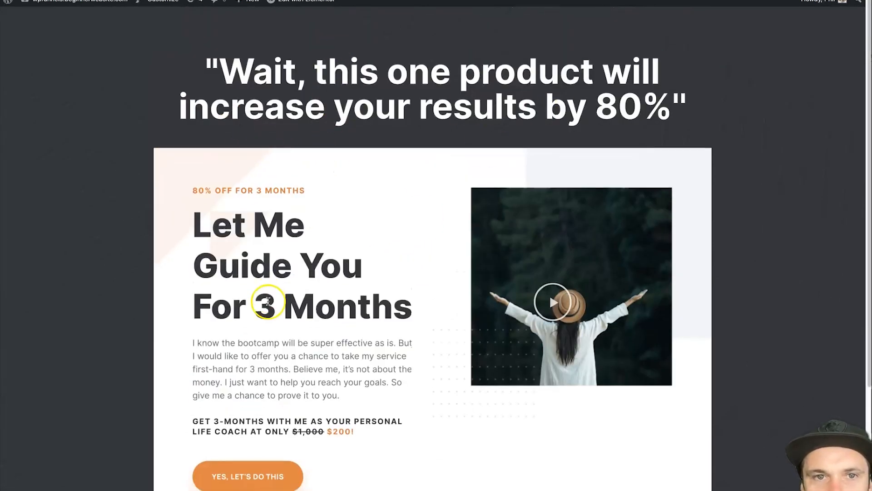
# Accept the upsell with 'YES, LET'S DO THIS' and reach the thank-you page
pyautogui.click(257, 341)
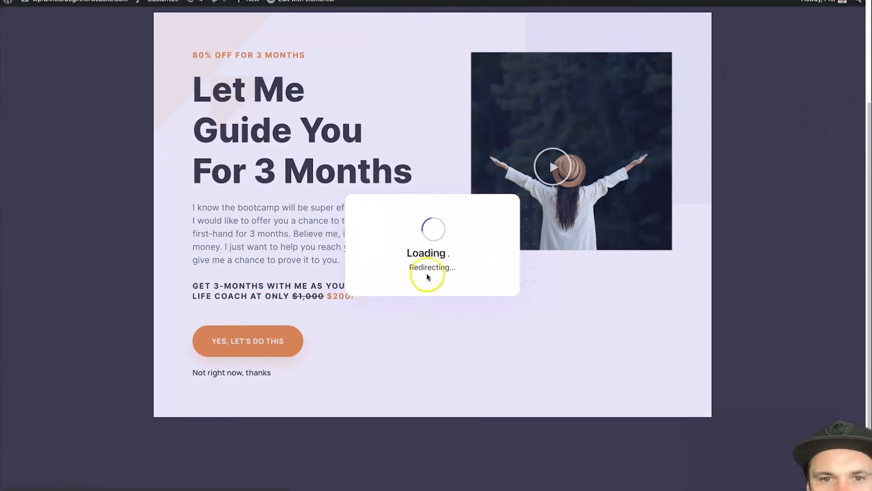
pyautogui.scroll(-4, 618, 244)
pyautogui.scroll(4, 602, 255)
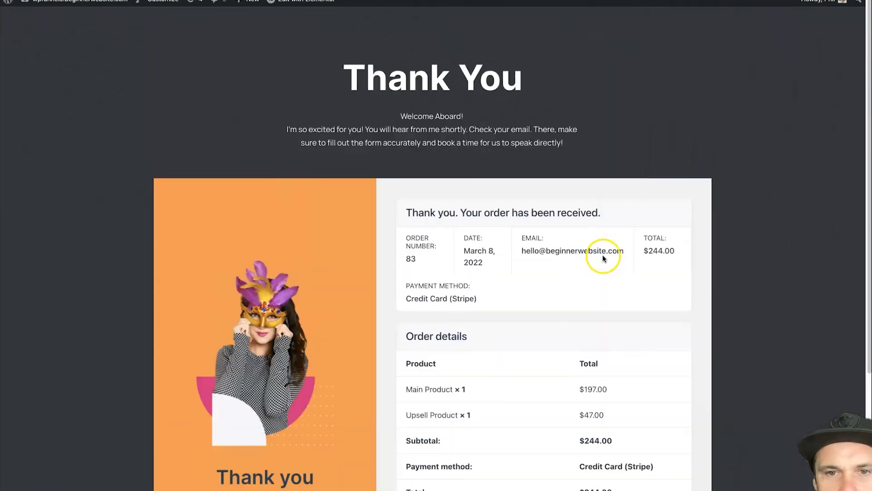
pyautogui.scroll(-3, 576, 242)
pyautogui.scroll(1, 495, 216)
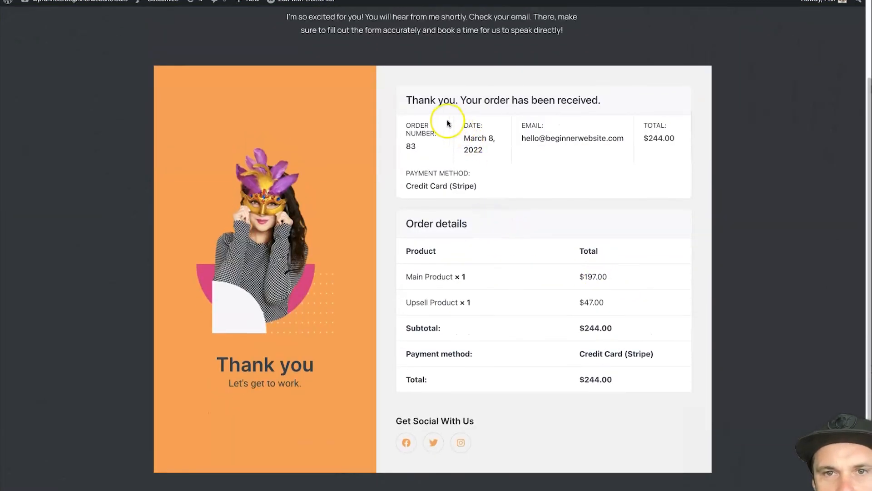
pyautogui.scroll(3, 446, 117)
# Check the Main Product, Upsell Product, Stripe payment and $244.00 total, then return to the funnel builder
pyautogui.moveTo(409, 385); pyautogui.dragTo(471, 377)
pyautogui.moveTo(423, 400); pyautogui.dragTo(468, 395)
pyautogui.click(584, 365)
pyautogui.click(579, 386)
pyautogui.scroll(-3, 581, 389)
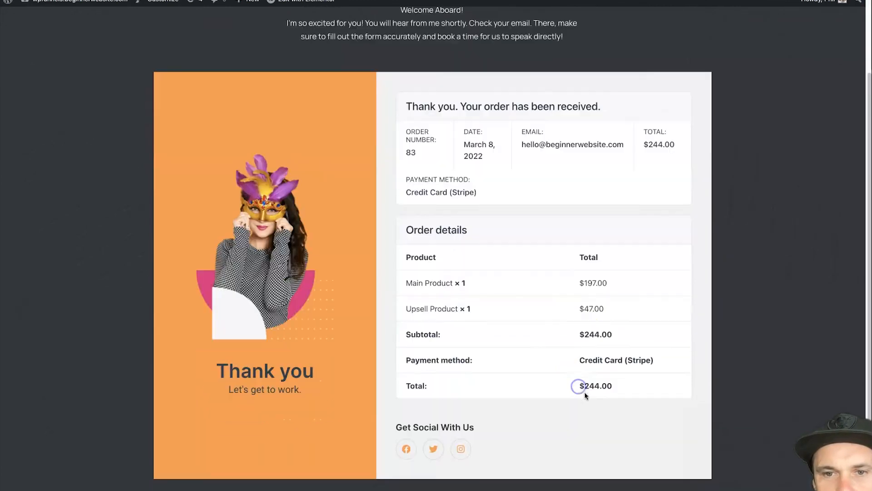
pyautogui.moveTo(613, 298); pyautogui.dragTo(557, 259)
pyautogui.click(564, 316)
pyautogui.moveTo(574, 347); pyautogui.dragTo(617, 366)
pyautogui.click(594, 333)
pyautogui.click(590, 396)
pyautogui.scroll(-1, 532, 399)
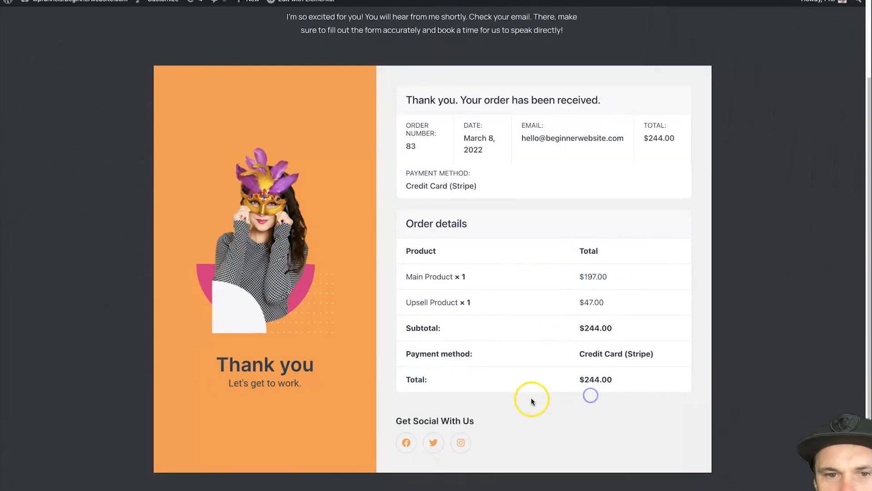
pyautogui.scroll(3, 308, 288)
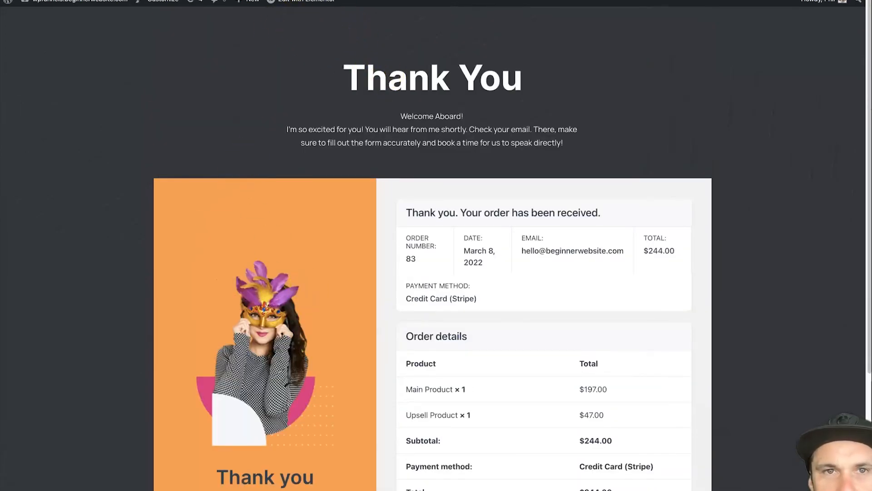
pyautogui.click(326, 0)
pyautogui.click(206, 106)
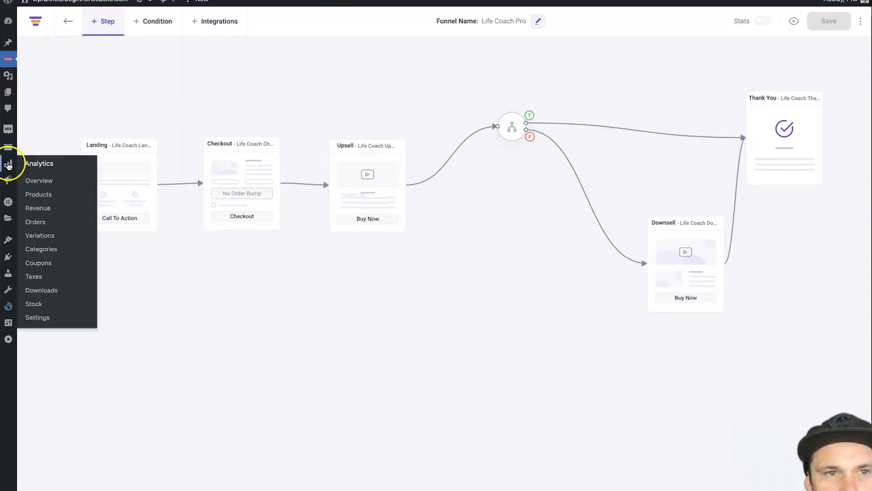
# Review the WooCommerce Settings Emails tab, then go back to the WP Funnels funnel list
pyautogui.moveTo(9, 137)
pyautogui.click(39, 150)
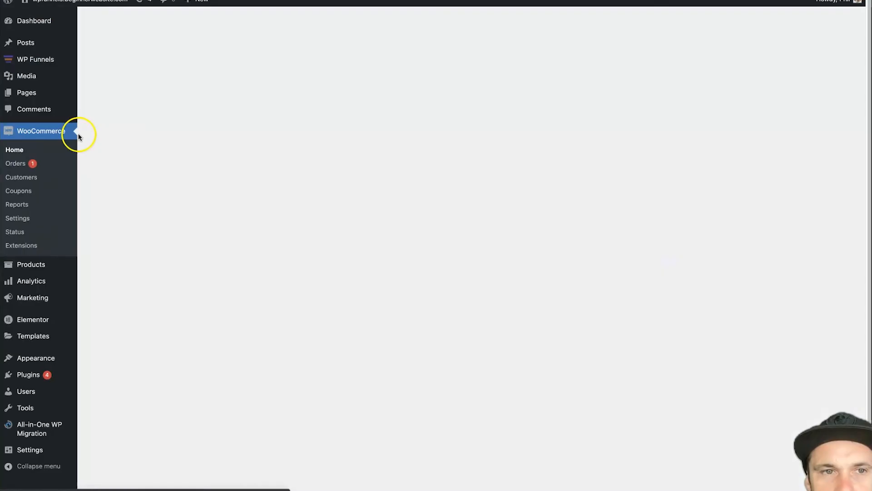
pyautogui.click(24, 220)
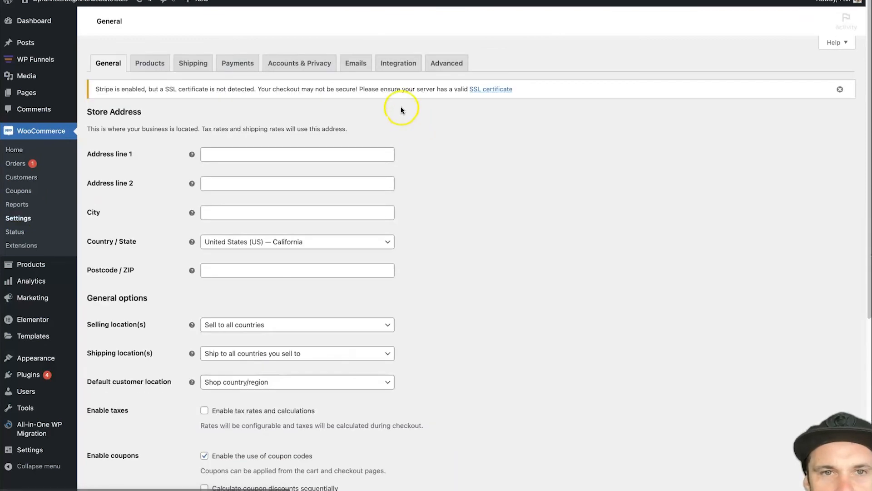
pyautogui.click(355, 64)
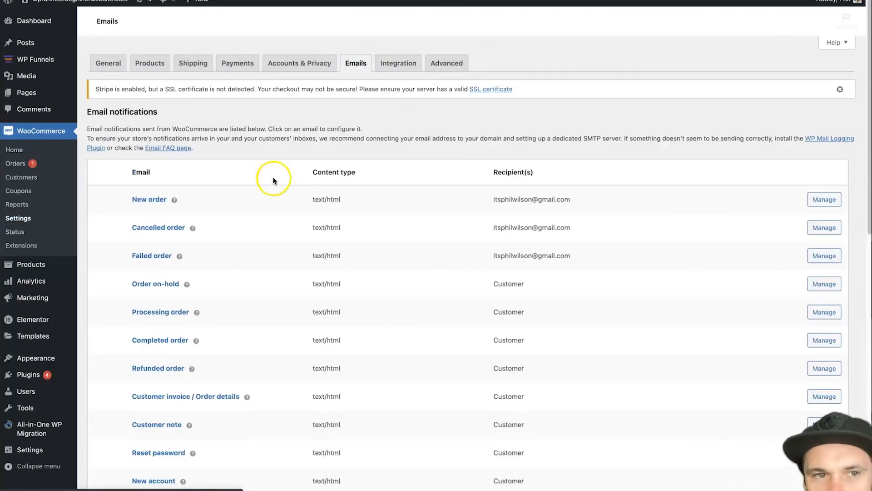
pyautogui.scroll(-5, 292, 317)
pyautogui.scroll(5, 302, 234)
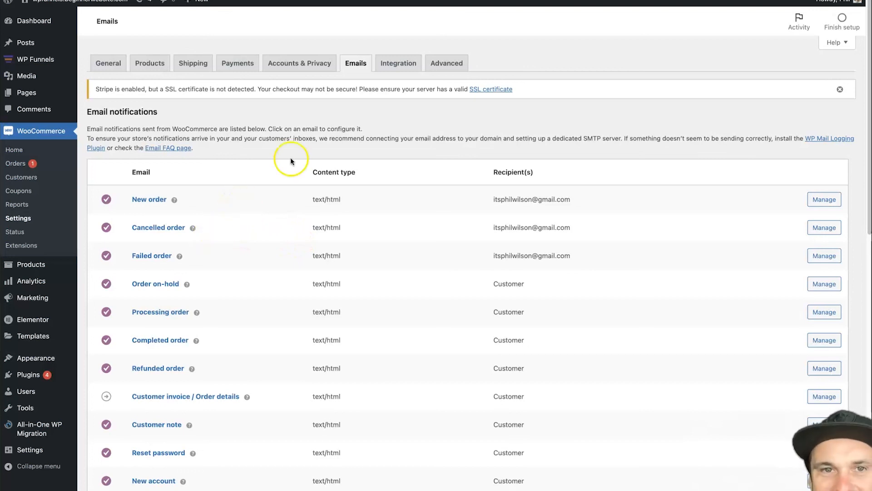
pyautogui.moveTo(58, 63)
pyautogui.click(102, 63)
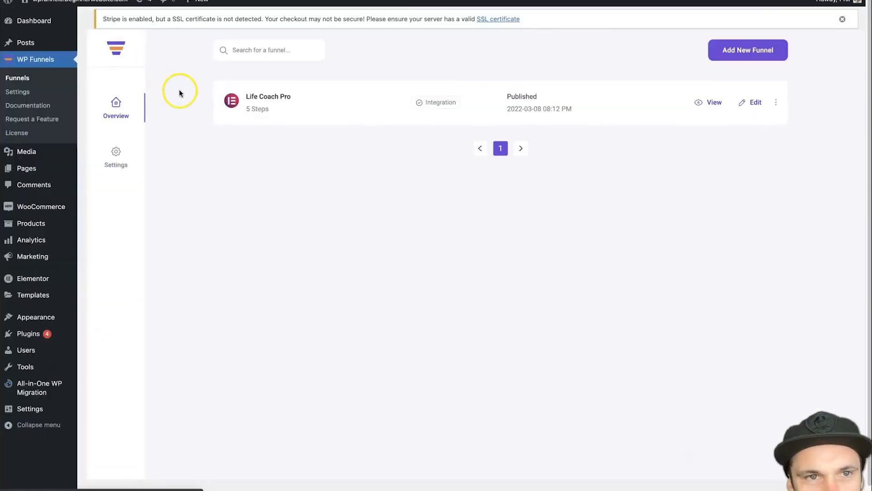